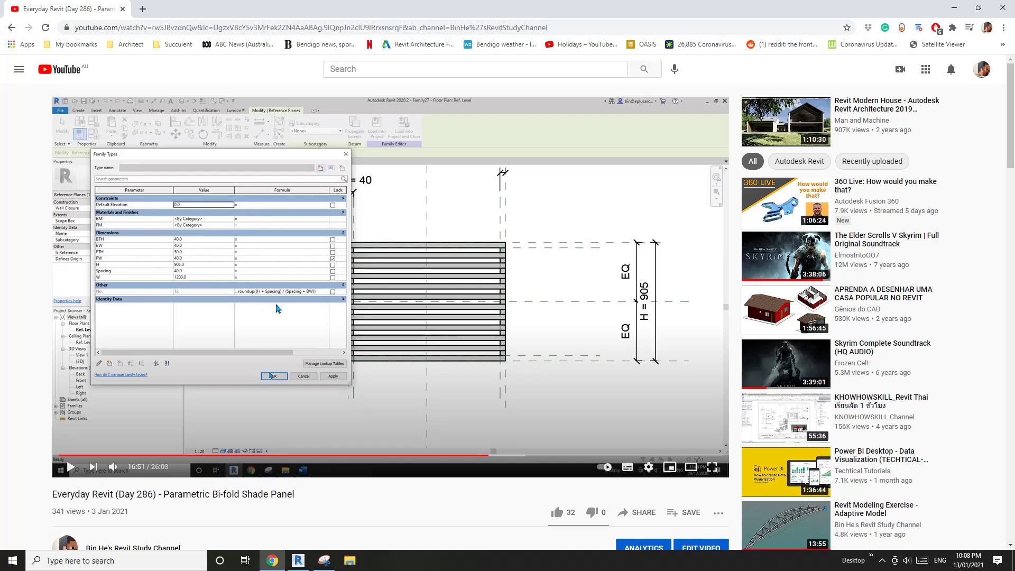
# - Switch from the YouTube shade-panel tutorial to the Revit 2020 Home screen
pyautogui.click(299, 561)
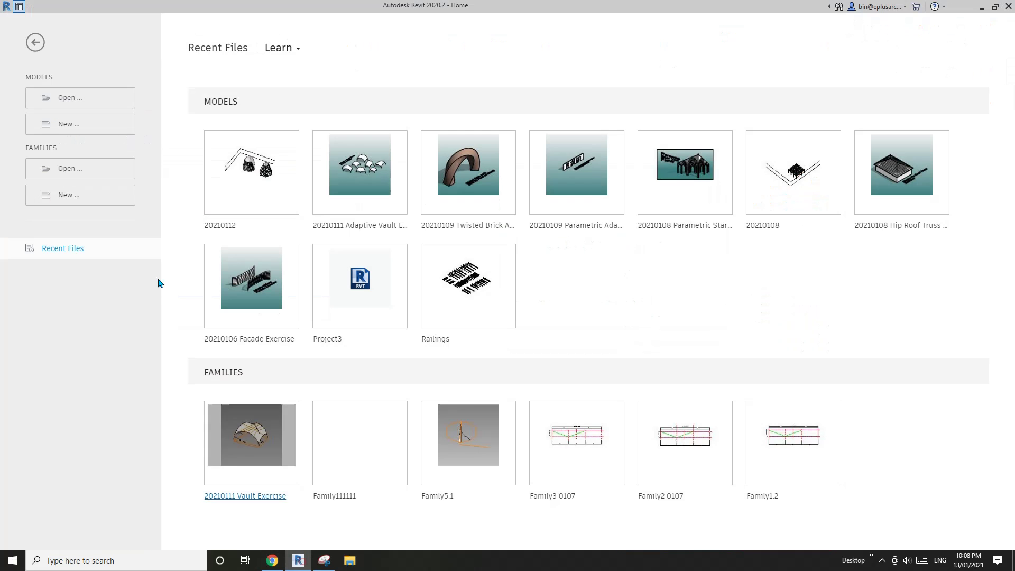
# - Start a new family from the Metric Generic Model template
pyautogui.click(83, 195)
pyautogui.scroll(-12, 500, 134)
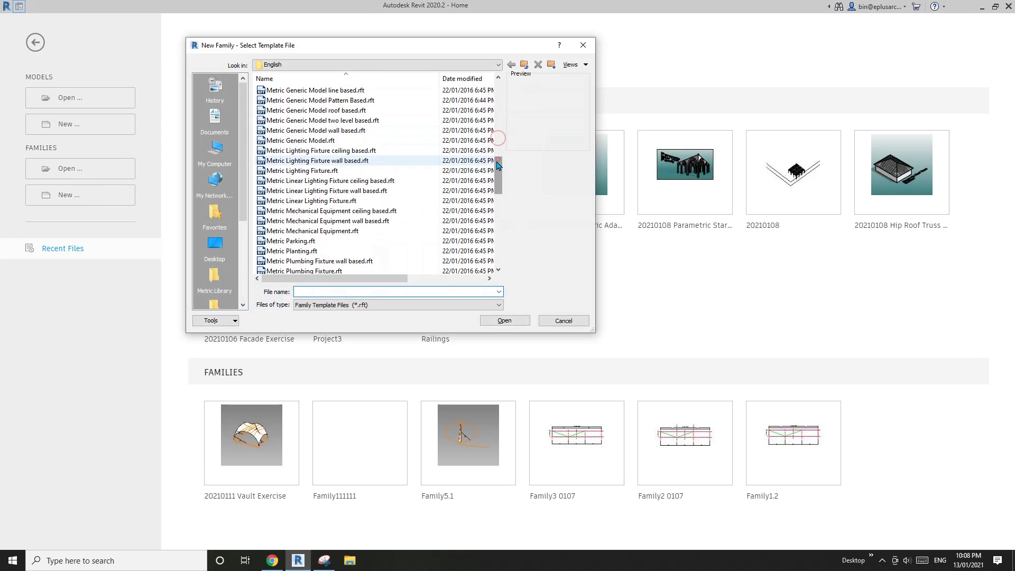
pyautogui.click(324, 141)
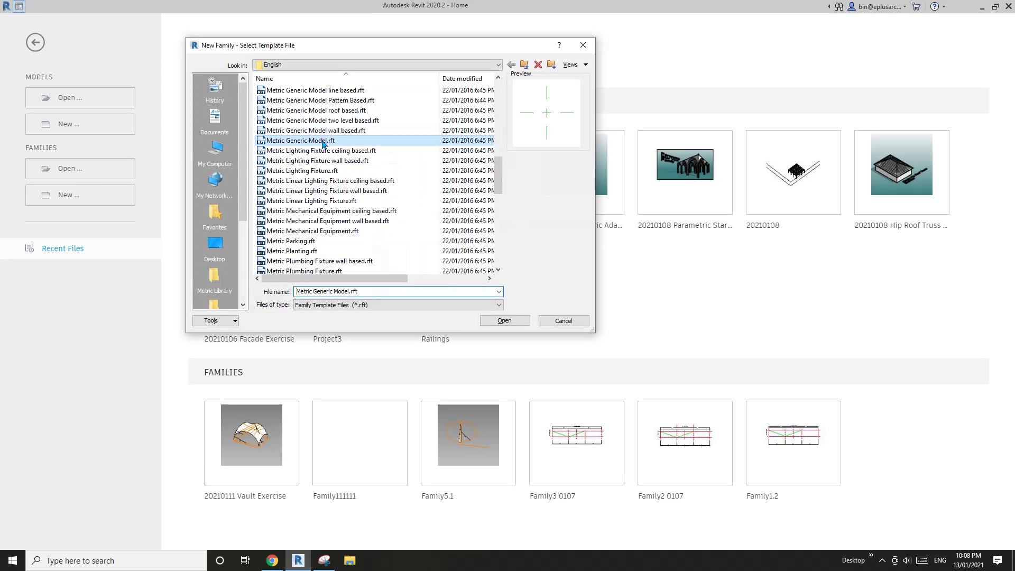
pyautogui.click(525, 321)
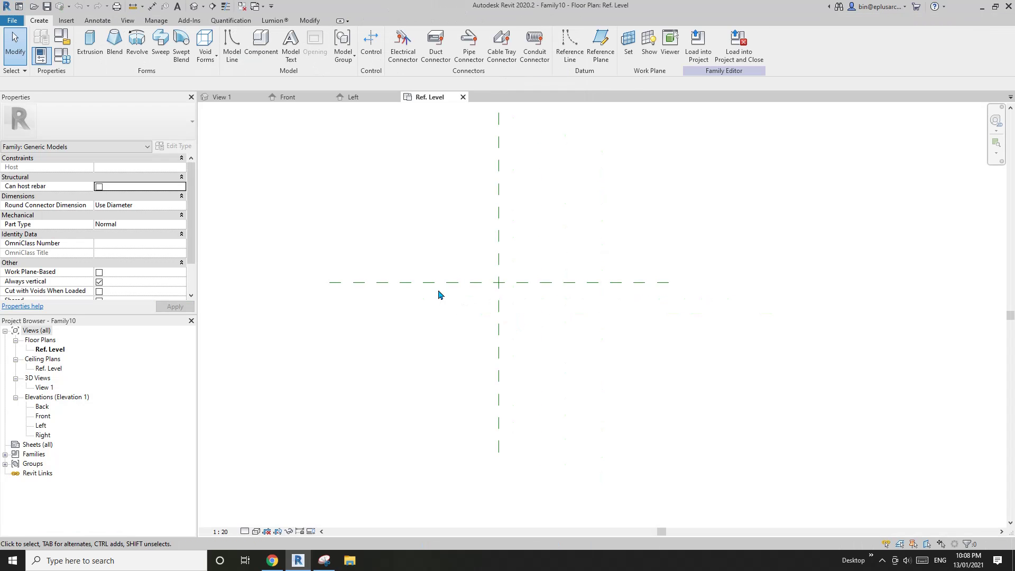
# - Draw two vertical reference planes, one left and one right of centre
pyautogui.press('r')
pyautogui.press('p')
pyautogui.click(473, 400)
pyautogui.click(473, 145)
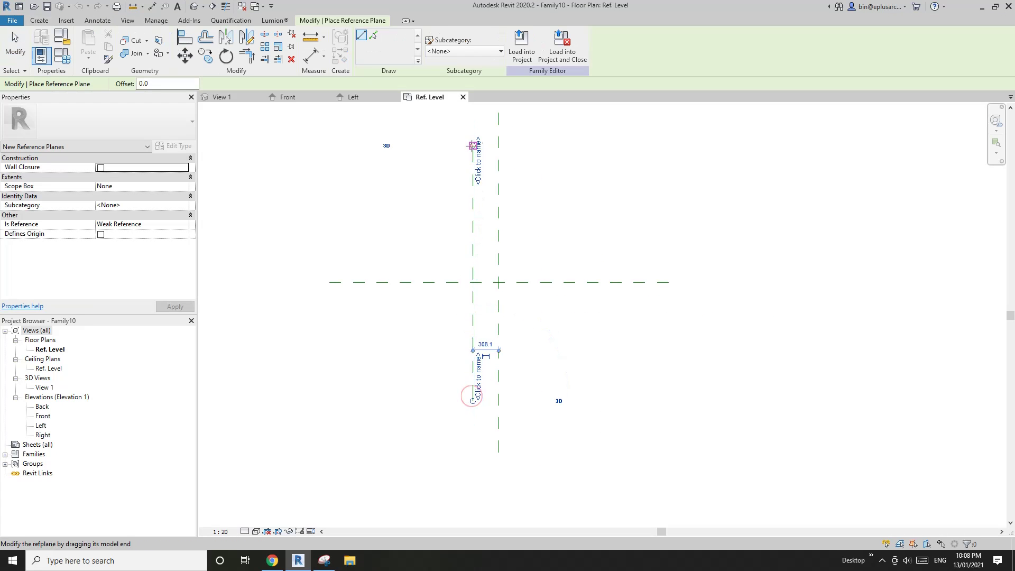
pyautogui.click(525, 395)
pyautogui.click(524, 141)
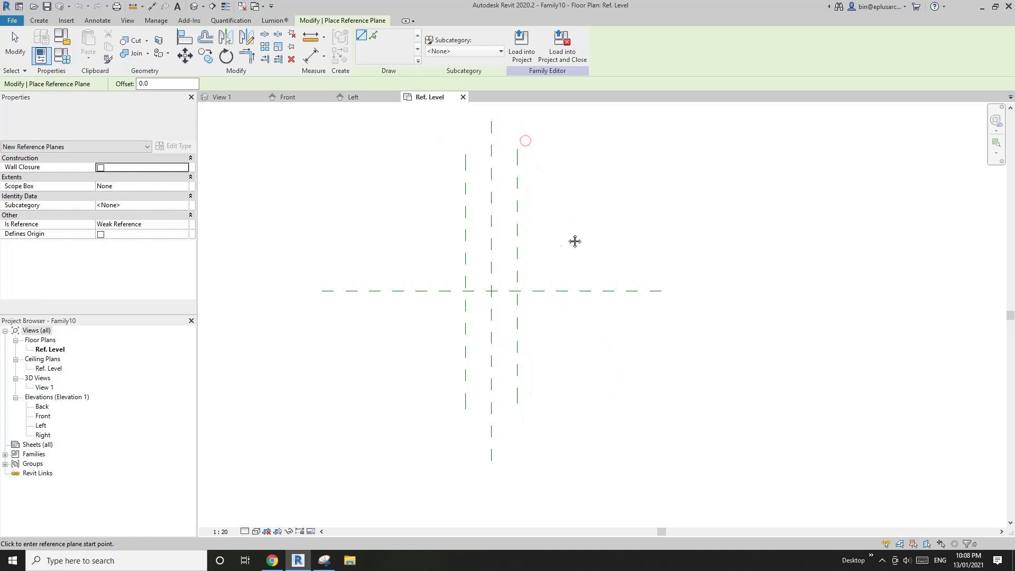
# - Dimension the three reference planes and add an overall 604 dimension across the outer planes
pyautogui.press('d')
pyautogui.press('i')
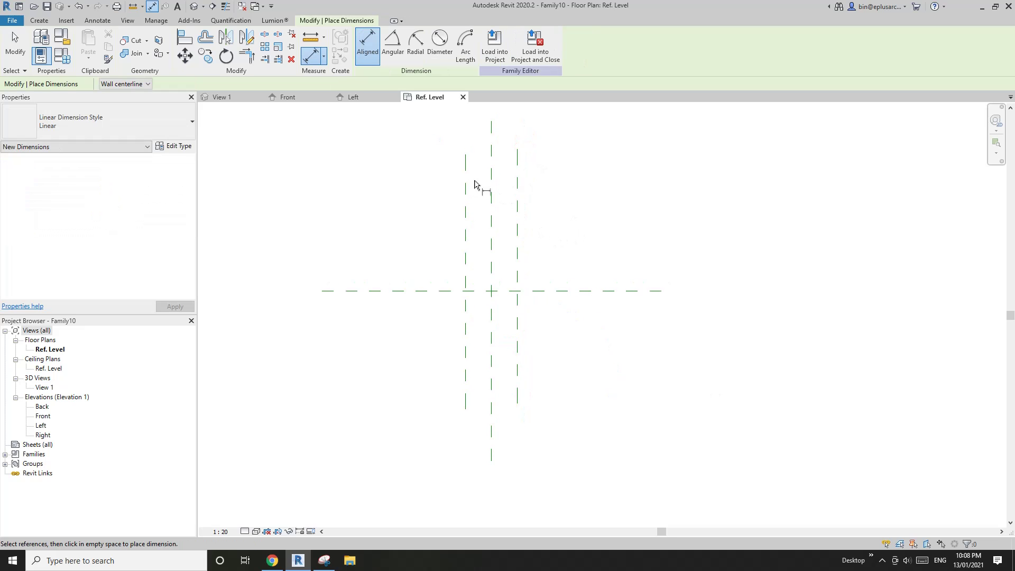
pyautogui.click(517, 194)
pyautogui.click(467, 187)
pyautogui.click(550, 188)
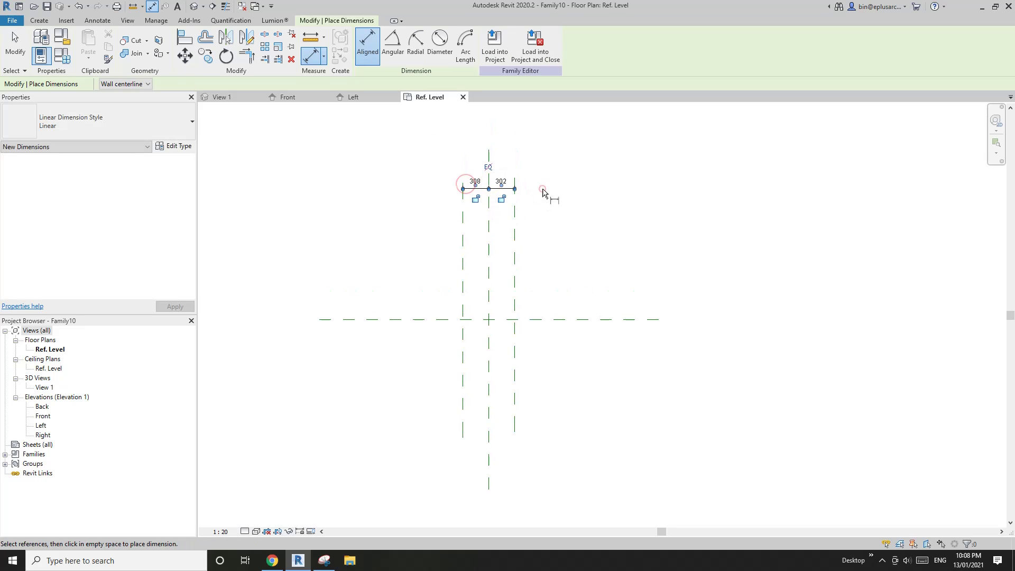
pyautogui.click(517, 222)
pyautogui.click(465, 224)
pyautogui.click(548, 163)
pyautogui.press('Escape')
pyautogui.press('Escape')
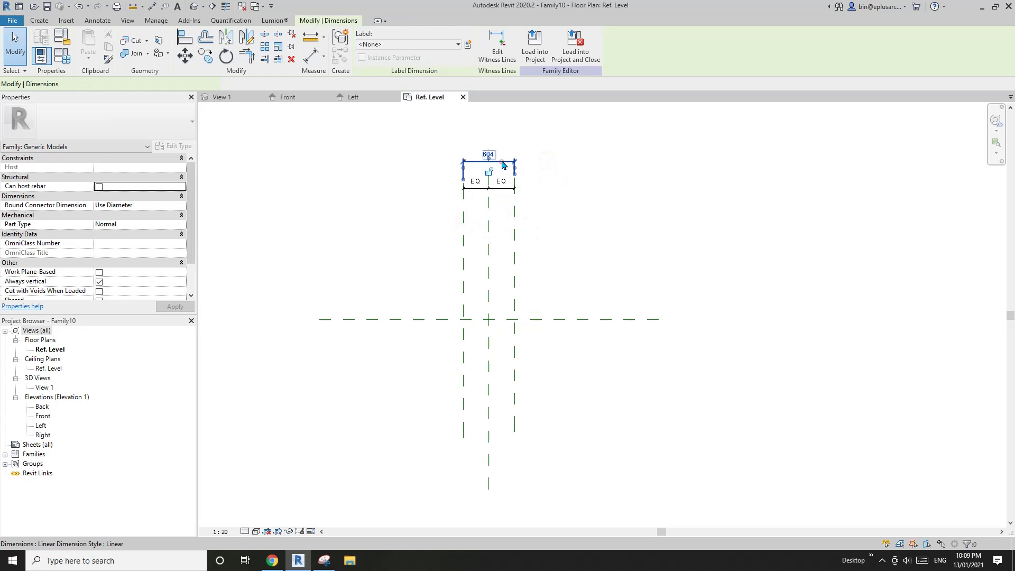
# - Label the overall 604 dimension with a new parameter named W1
pyautogui.click(470, 153)
pyautogui.click(468, 45)
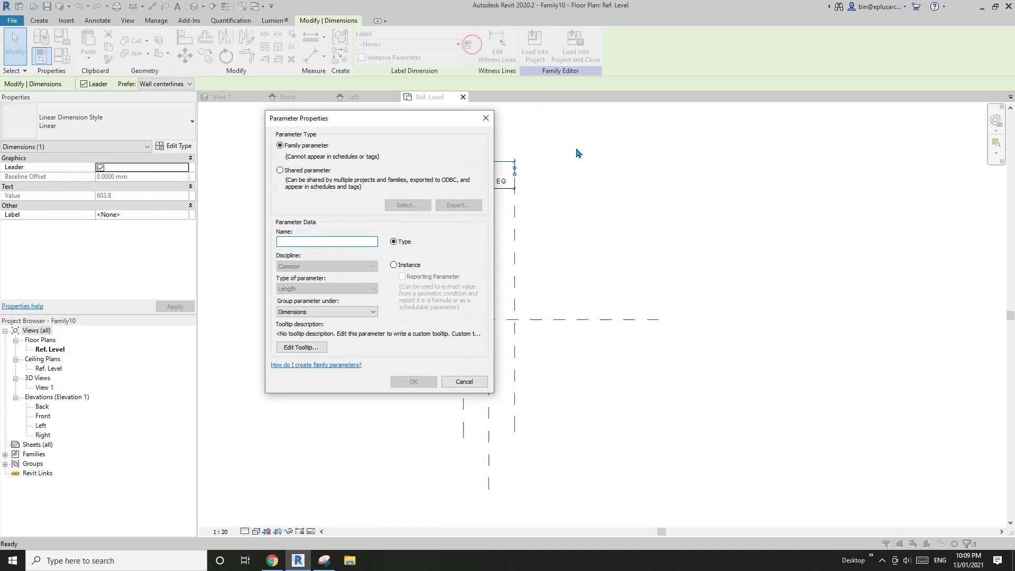
pyautogui.write('W1')
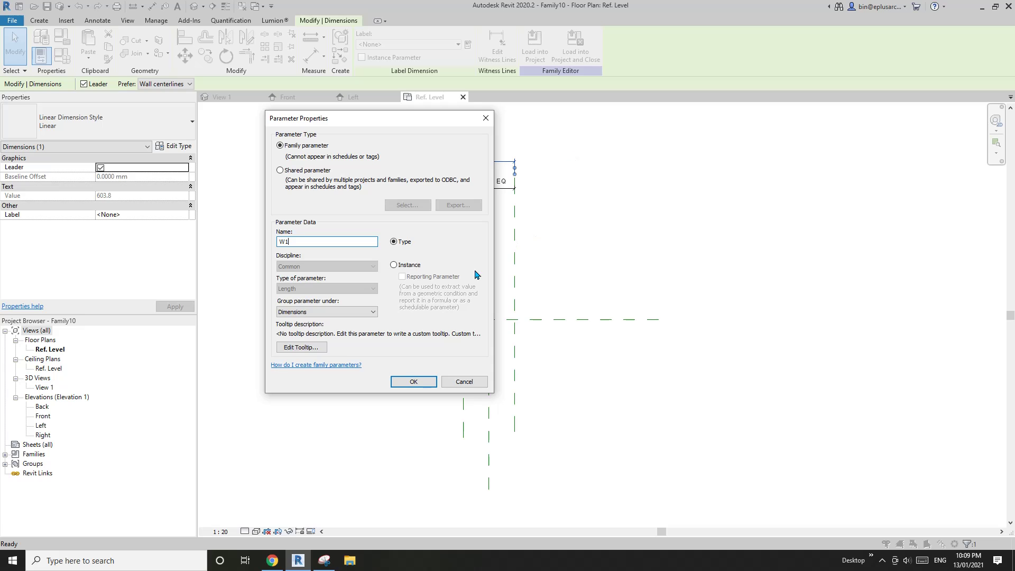
pyautogui.click(422, 381)
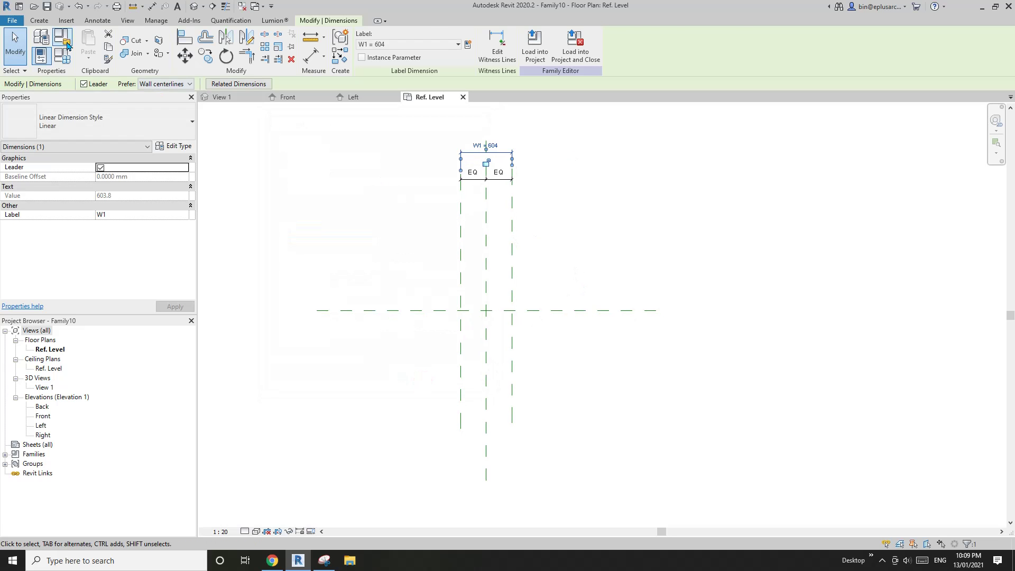
pyautogui.click(37, 21)
# - Sketch a rectangular extrusion with its edges locked to the W1 reference planes
pyautogui.click(90, 42)
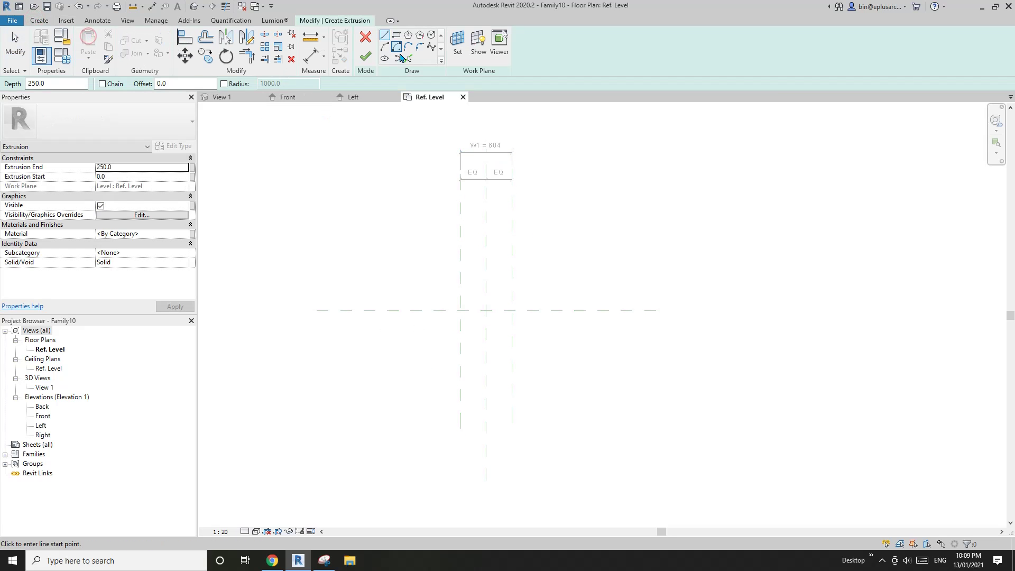
pyautogui.click(397, 36)
pyautogui.click(461, 221)
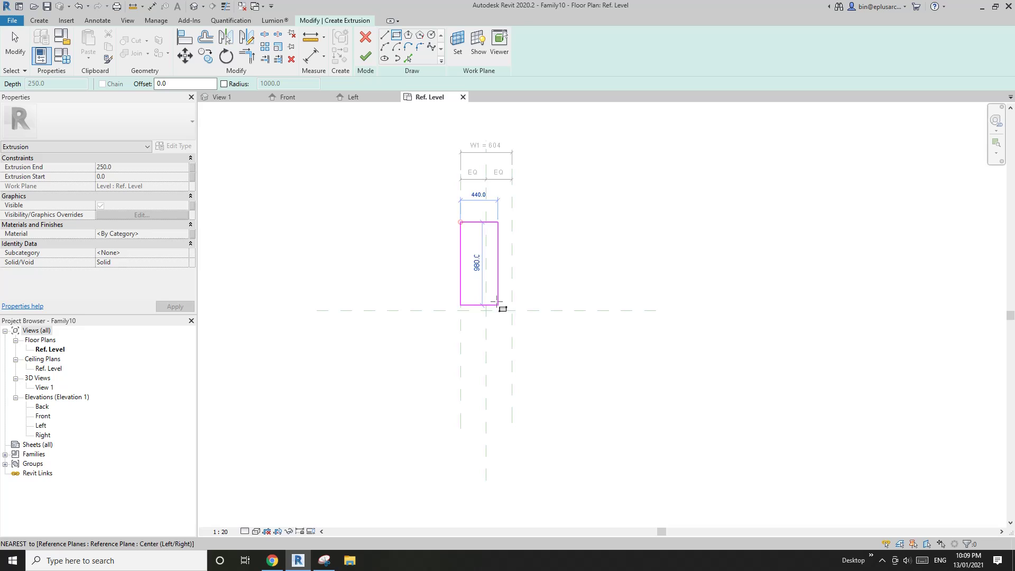
pyautogui.click(512, 387)
pyautogui.click(479, 321)
pyautogui.click(493, 278)
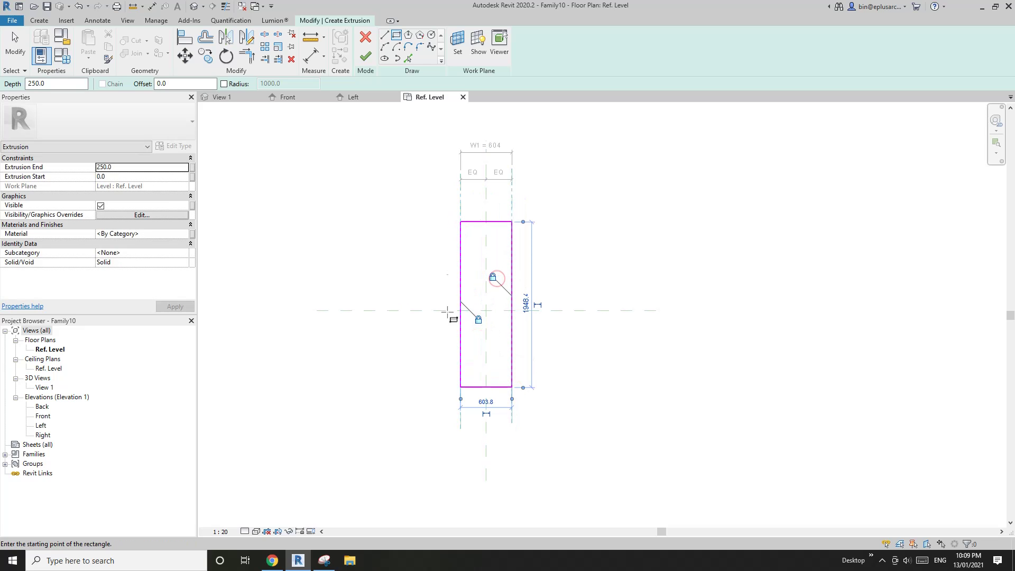
pyautogui.moveTo(475, 312); pyautogui.dragTo(464, 310, button='middle')
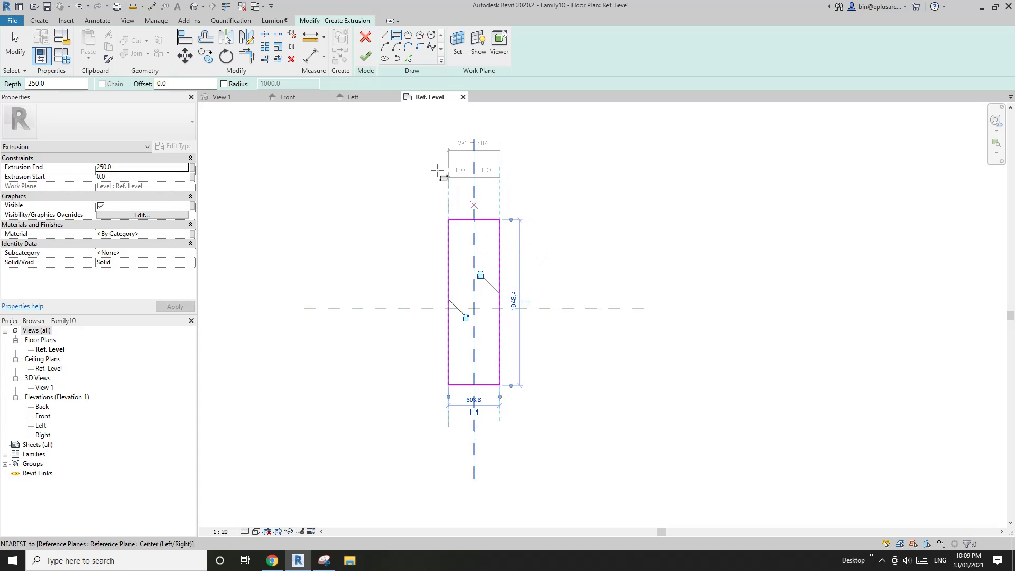
pyautogui.click(366, 57)
pyautogui.click(563, 166)
# - In the default 3D view, flex W1 to 200 to narrow the box
pyautogui.click(194, 6)
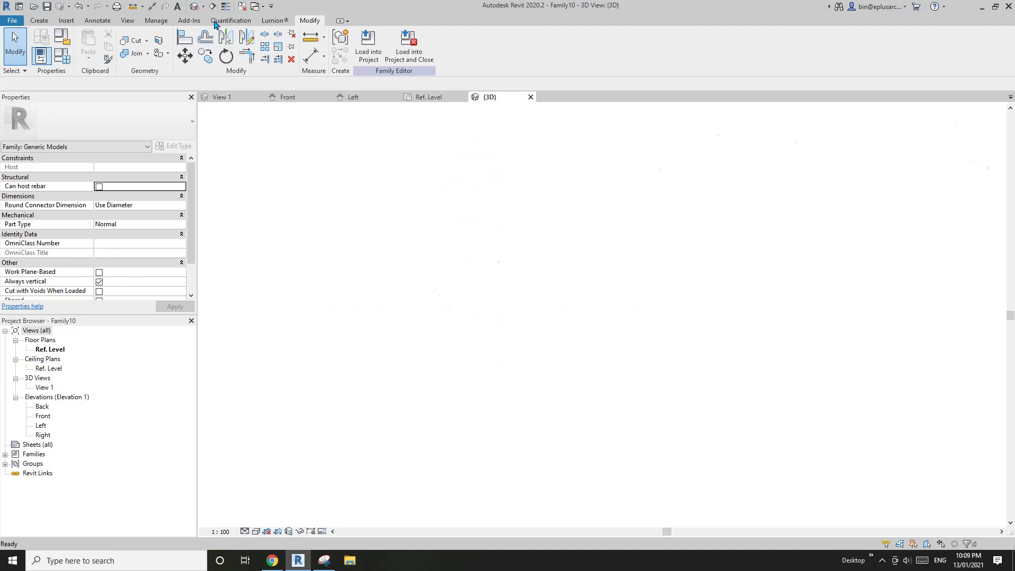
pyautogui.keyDown('shift'); pyautogui.moveTo(378, 257); pyautogui.dragTo(555, 259, button='middle'); pyautogui.keyUp('shift')
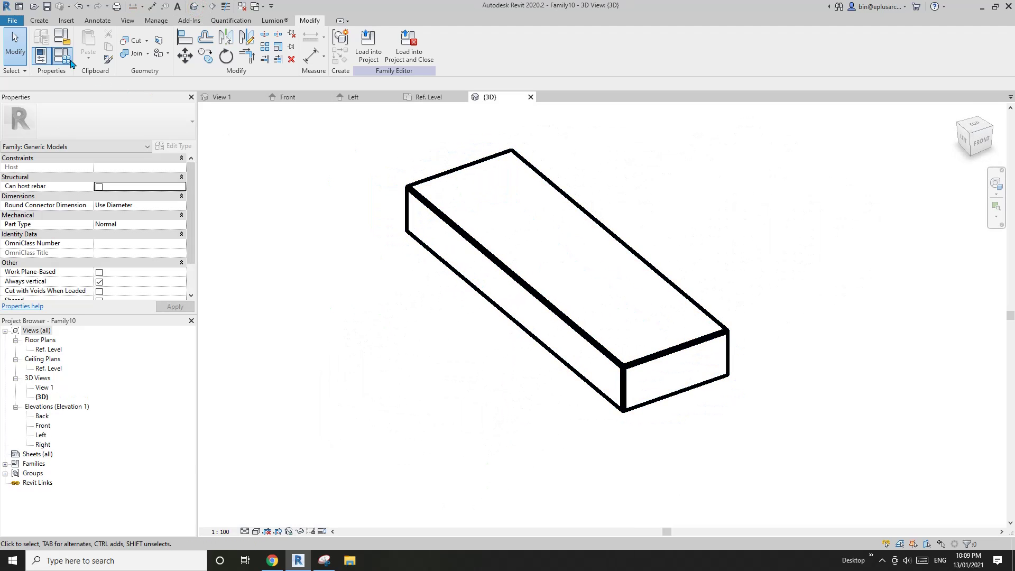
pyautogui.click(71, 62)
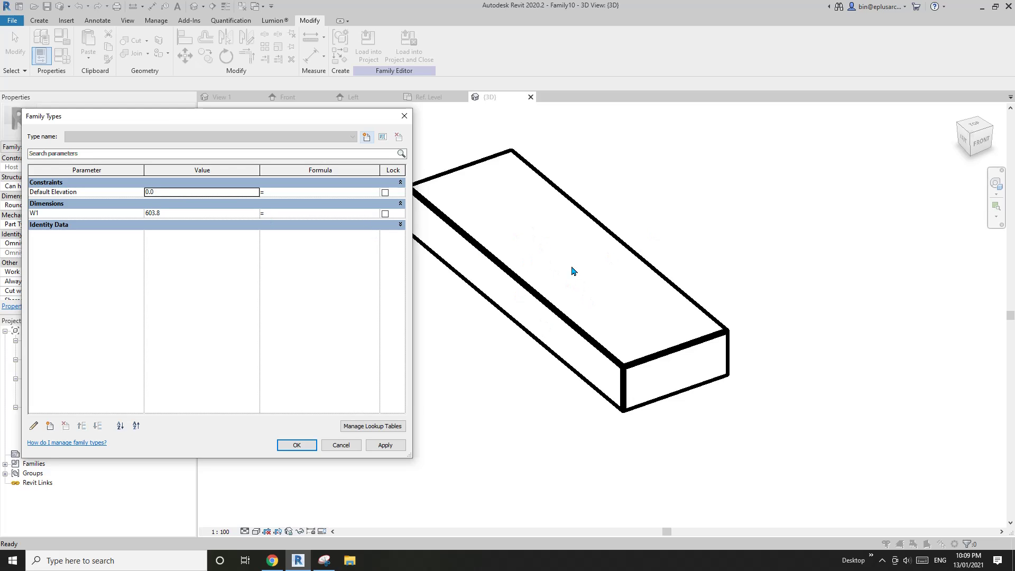
pyautogui.click(197, 214)
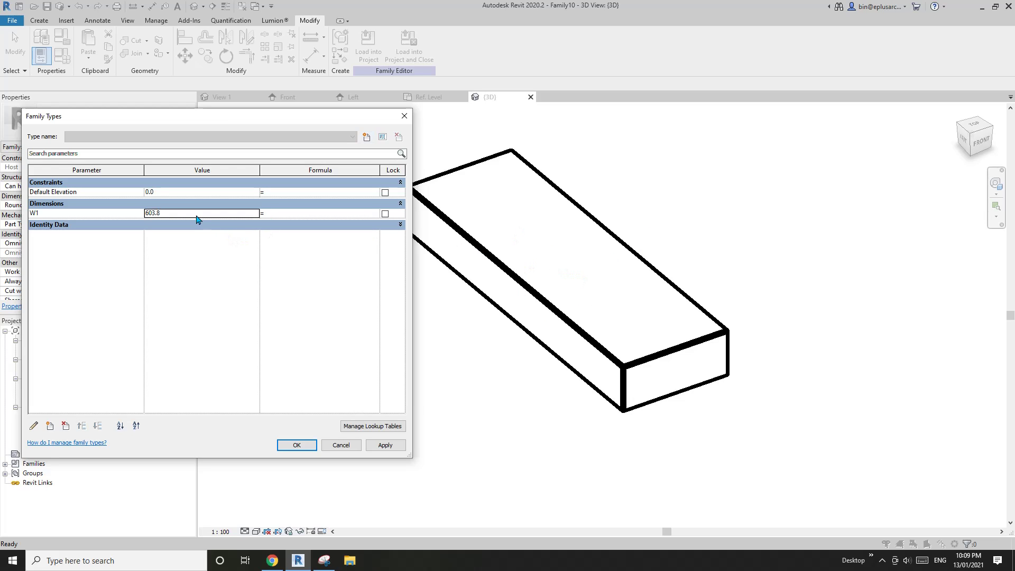
pyautogui.click(385, 445)
# - Set W1 to 300 to widen the box, then close the inactive views
pyautogui.click(190, 214)
pyautogui.write('3')
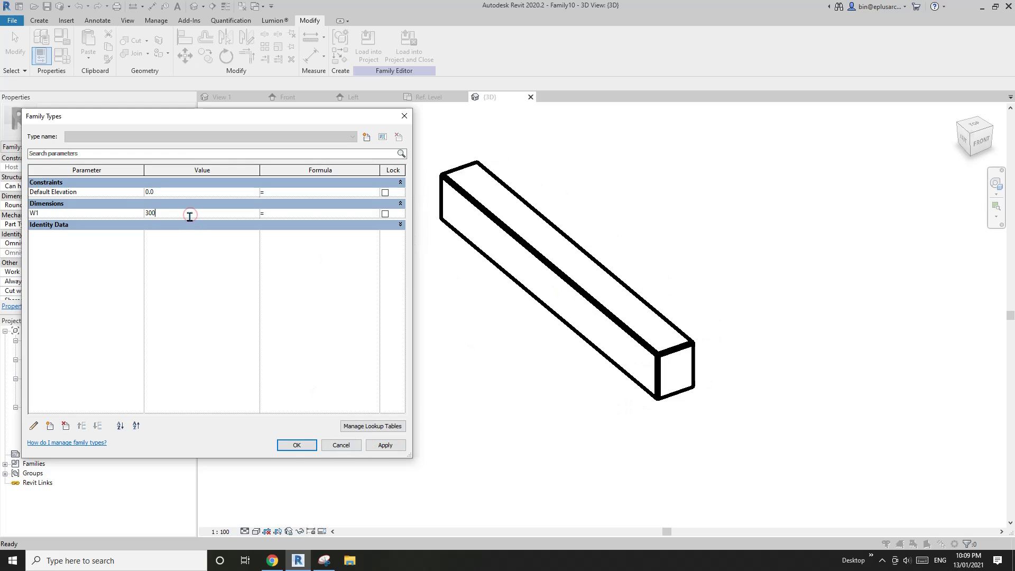
pyautogui.write('00')
pyautogui.click(385, 445)
pyautogui.click(296, 446)
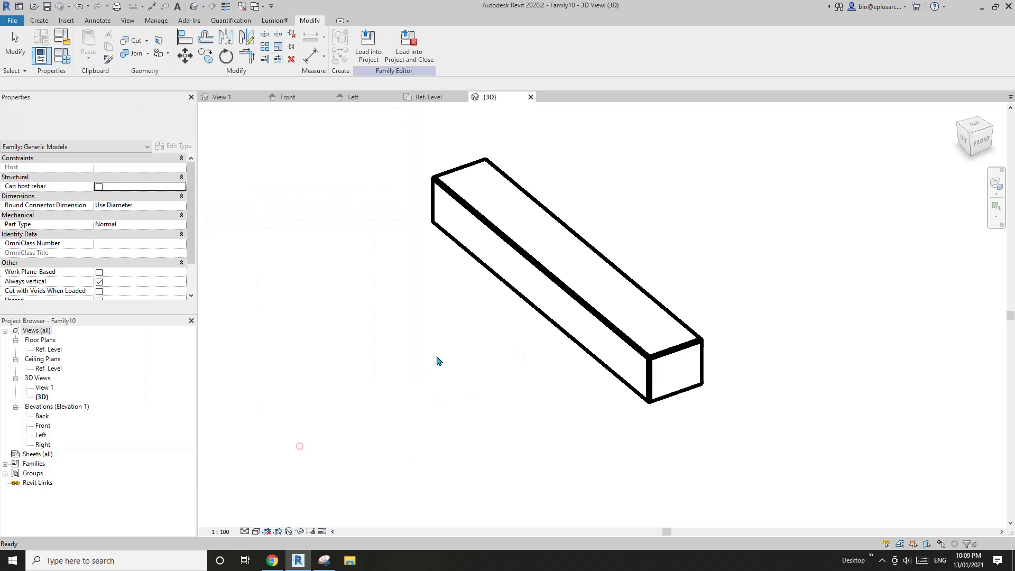
pyautogui.scroll(-2, 438, 361)
pyautogui.click(242, 6)
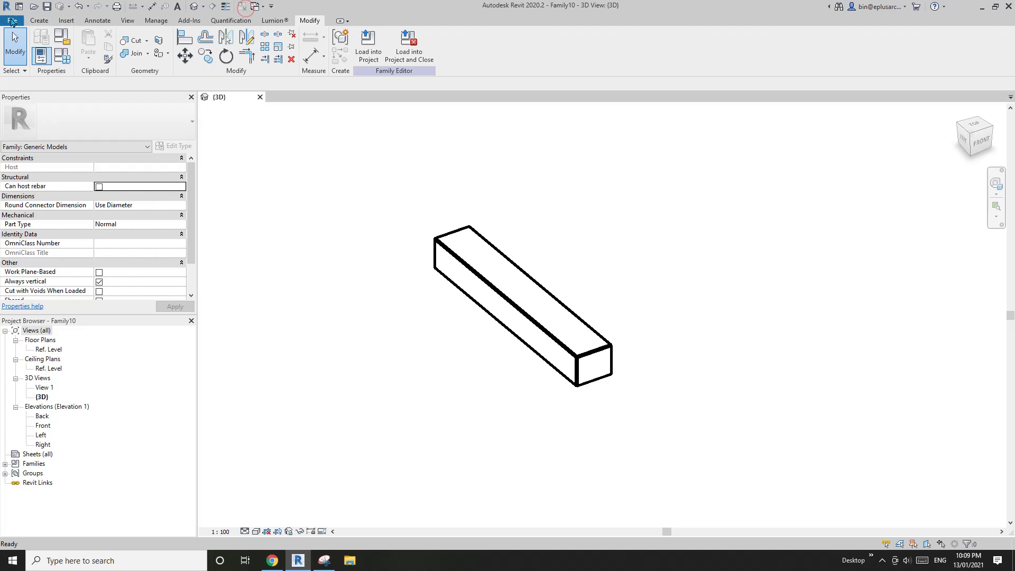
# - Start another new family from the Metric Generic Model template
pyautogui.click(11, 20)
pyautogui.moveTo(32, 80)
pyautogui.click(144, 99)
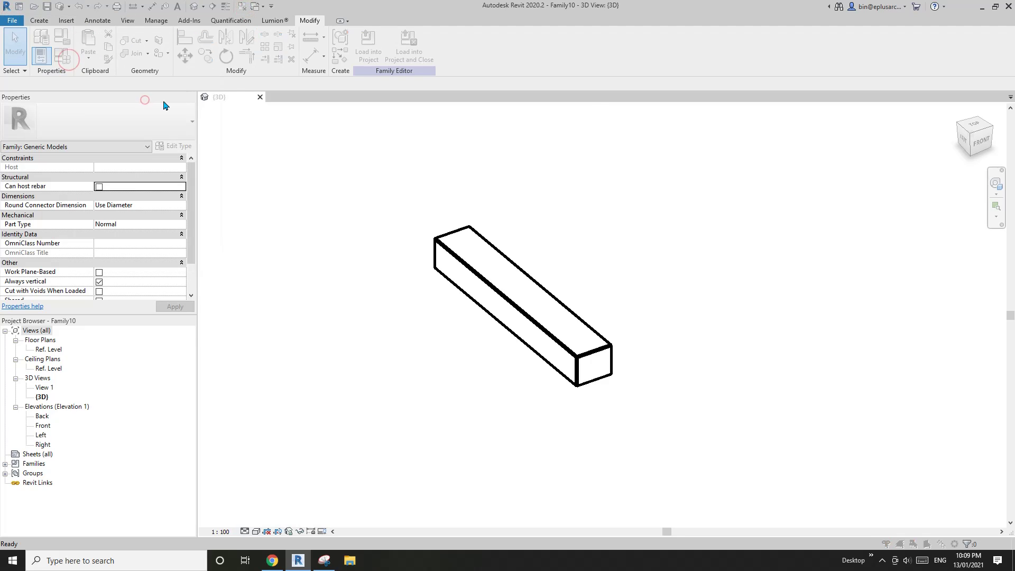
pyautogui.click(499, 191)
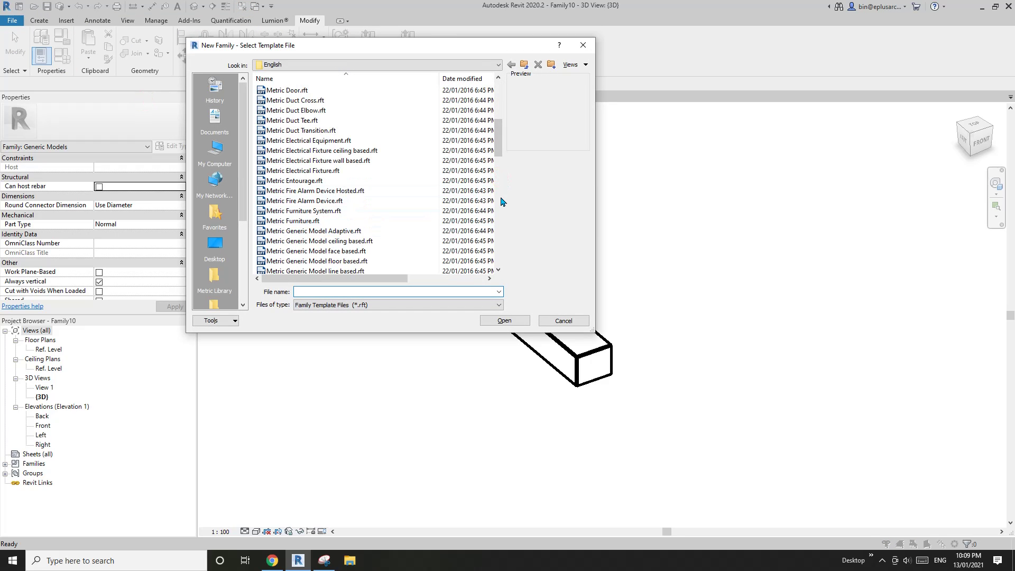
pyautogui.click(499, 190)
pyautogui.click(312, 140)
pyautogui.click(504, 321)
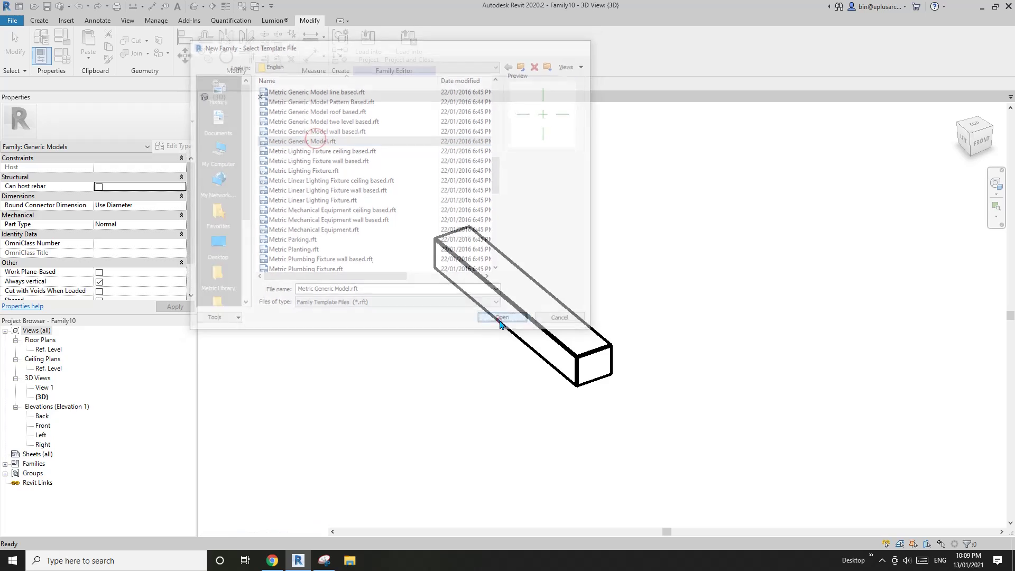
# - Draw two vertical reference planes left and right of centre
pyautogui.press('r')
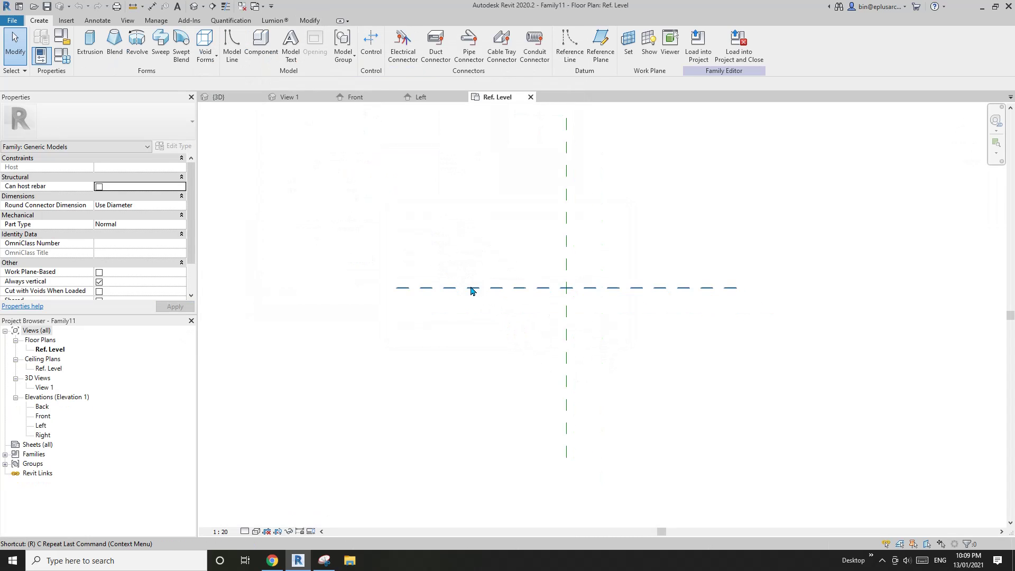
pyautogui.press('p')
pyautogui.click(521, 405)
pyautogui.click(522, 148)
pyautogui.click(667, 383)
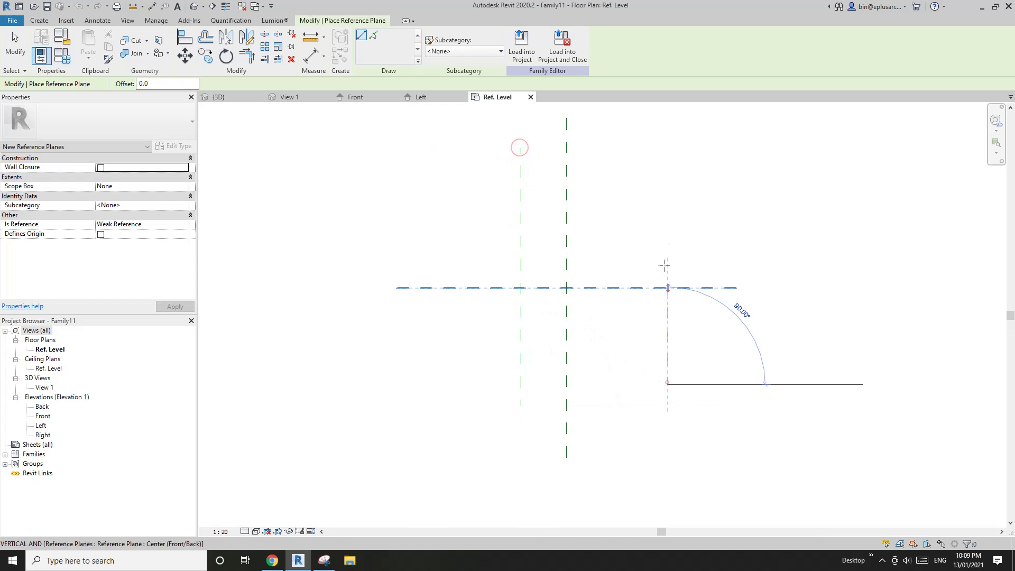
pyautogui.click(668, 181)
# - Dimension the three planes with EQ spacing and add an overall 2384 dimension
pyautogui.press('d')
pyautogui.press('i')
pyautogui.click(666, 235)
pyautogui.click(568, 231)
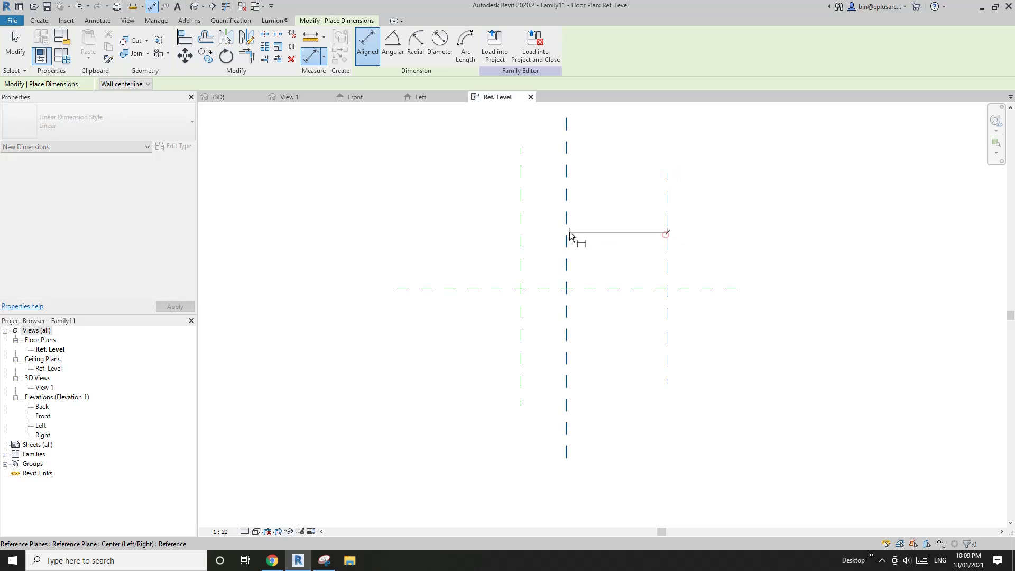
pyautogui.click(526, 227)
pyautogui.click(534, 179)
pyautogui.click(603, 165)
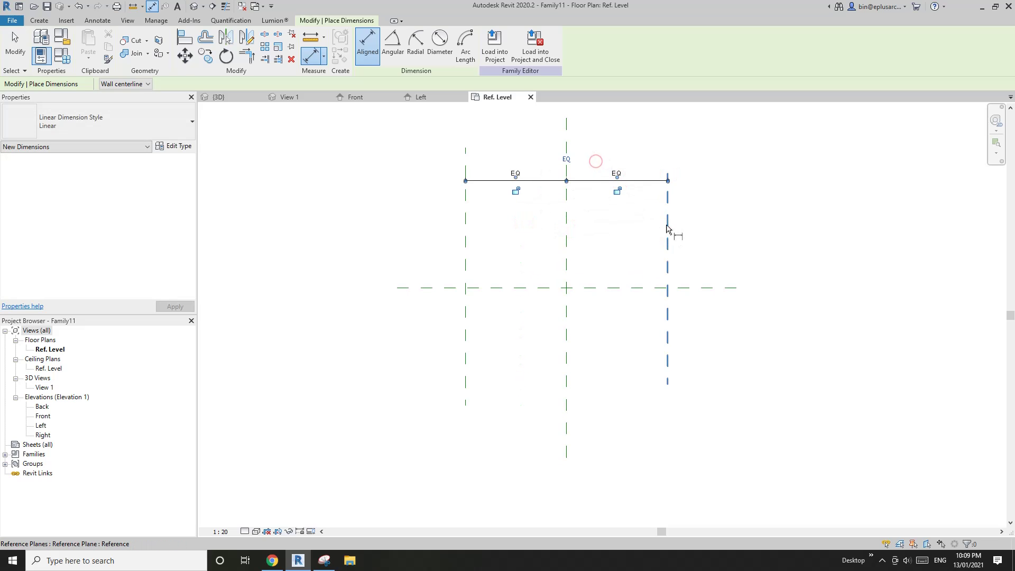
pyautogui.click(669, 227)
pyautogui.click(468, 222)
pyautogui.click(563, 157)
pyautogui.press('Escape')
pyautogui.press('Escape')
# - Label the overall 2384 dimension with a new instance parameter named Width
pyautogui.click(561, 158)
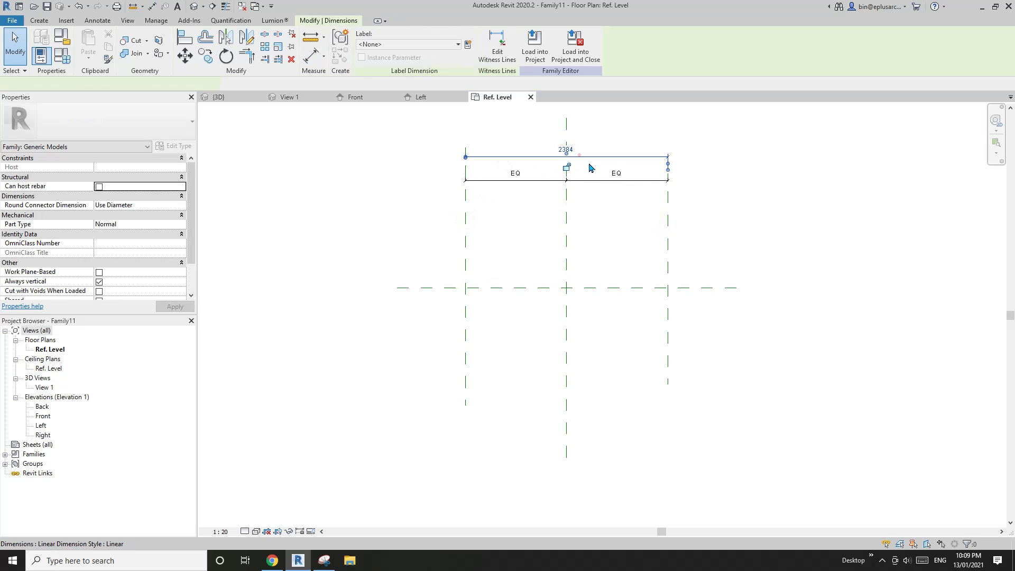
pyautogui.moveTo(638, 208); pyautogui.dragTo(500, 201, button='middle')
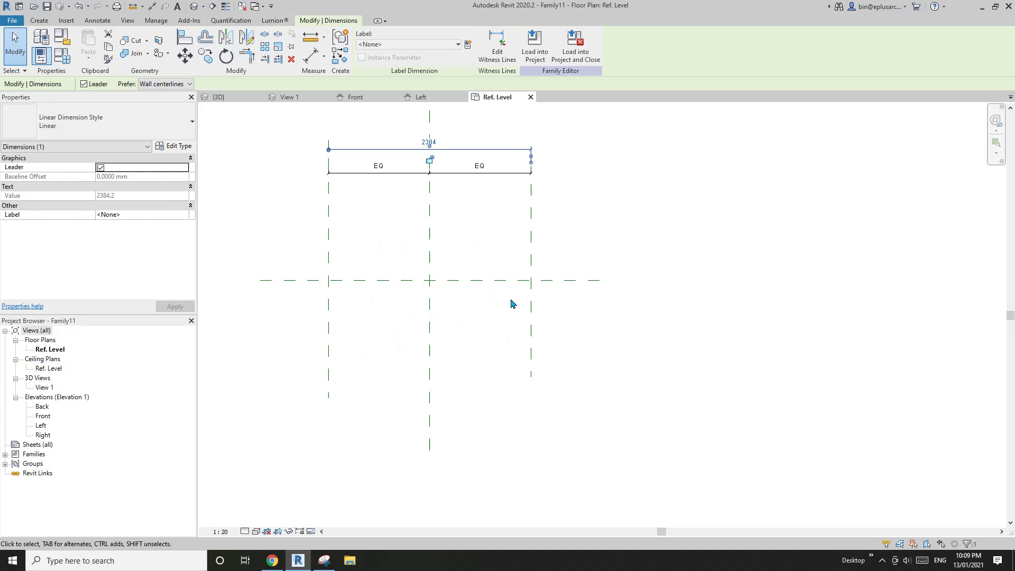
pyautogui.moveTo(430, 139); pyautogui.dragTo(453, 178, button='middle')
pyautogui.click(468, 44)
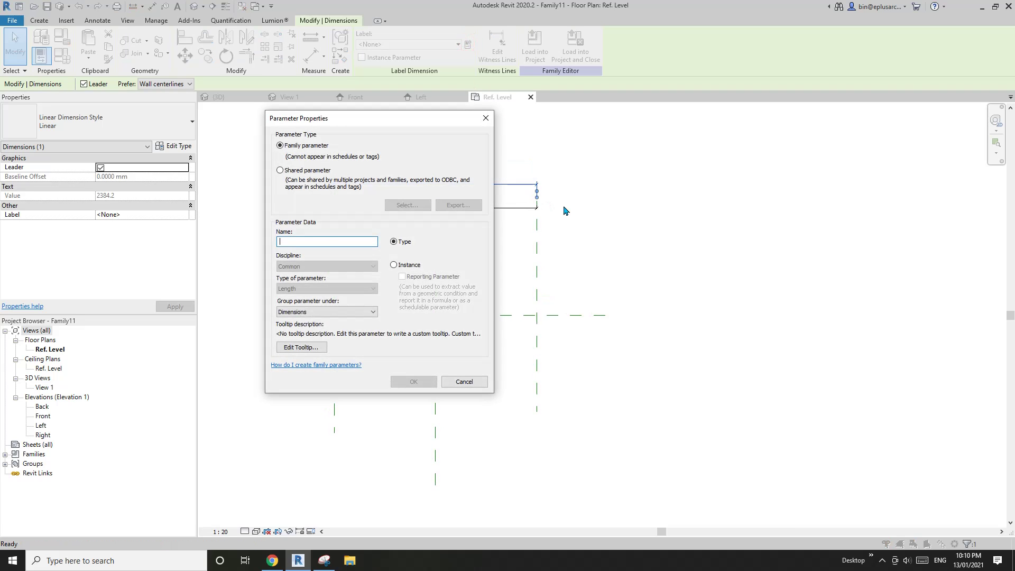
pyautogui.write('w')
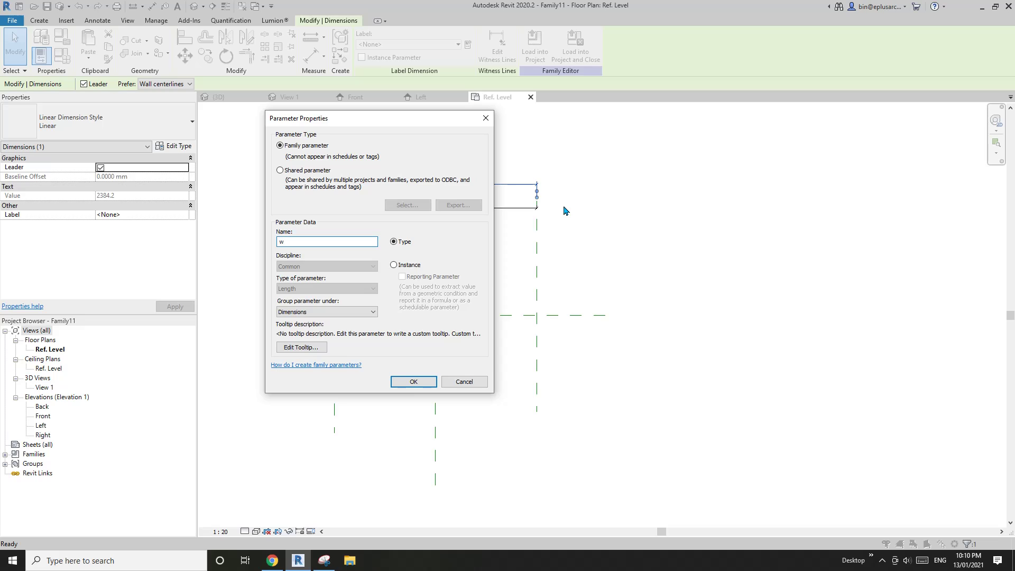
pyautogui.press('BackSpace')
pyautogui.click(394, 265)
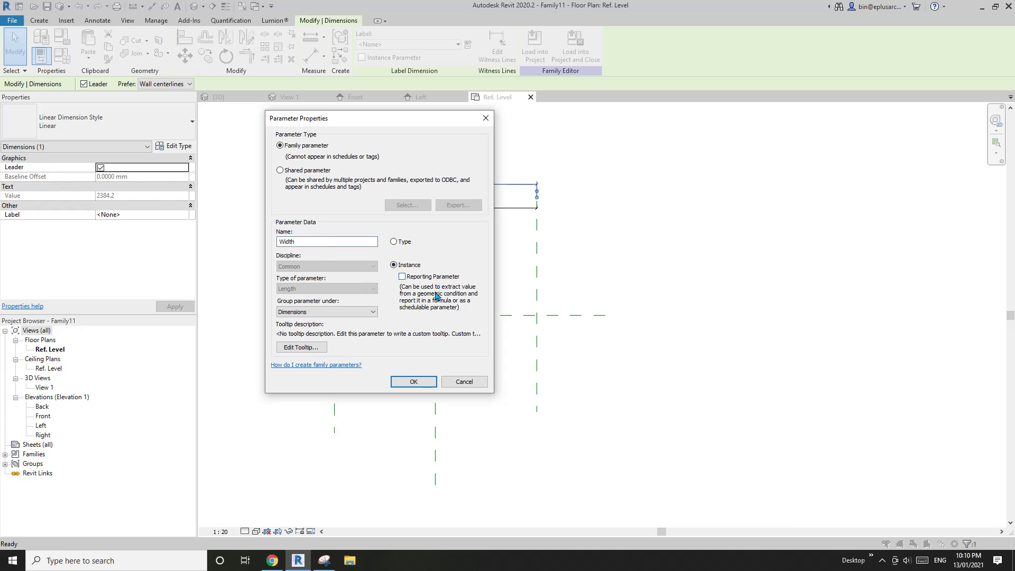
pyautogui.click(414, 381)
pyautogui.click(519, 297)
pyautogui.scroll(1, 486, 288)
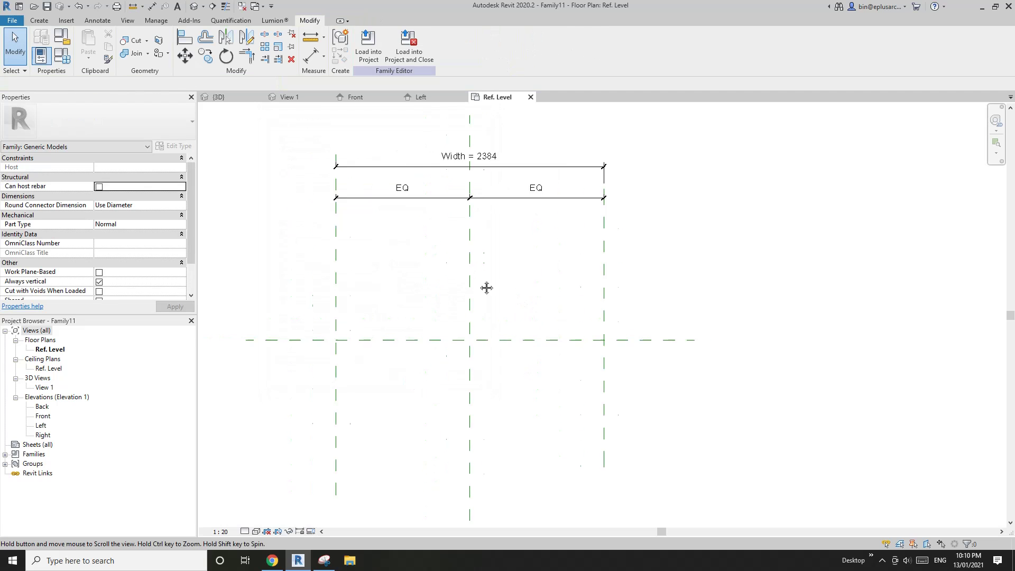
pyautogui.moveTo(486, 288); pyautogui.dragTo(562, 272, button='middle')
# - Load the Family10 slat into the panel family without saving it and place one slat
pyautogui.click(242, 6)
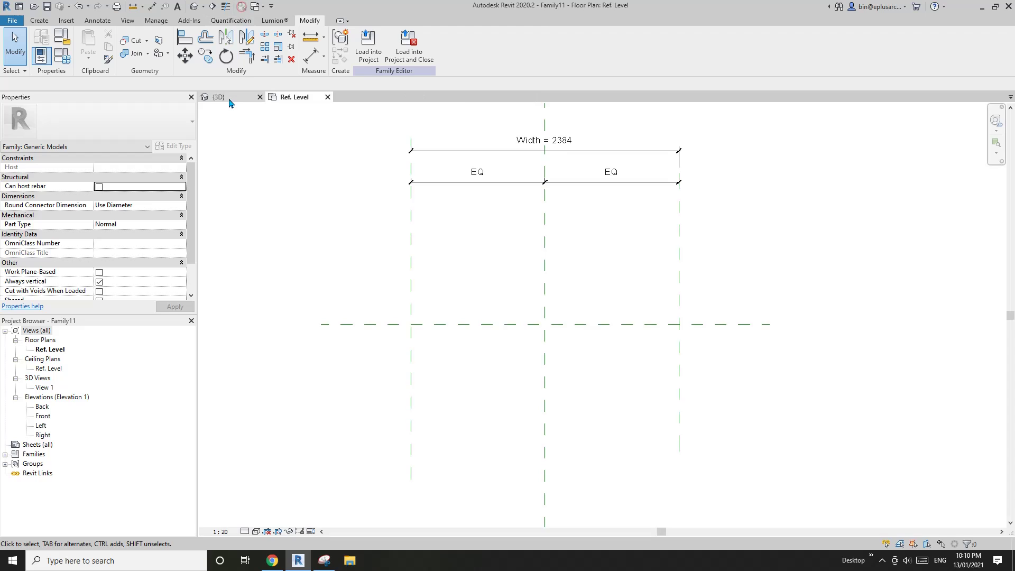
pyautogui.click(229, 98)
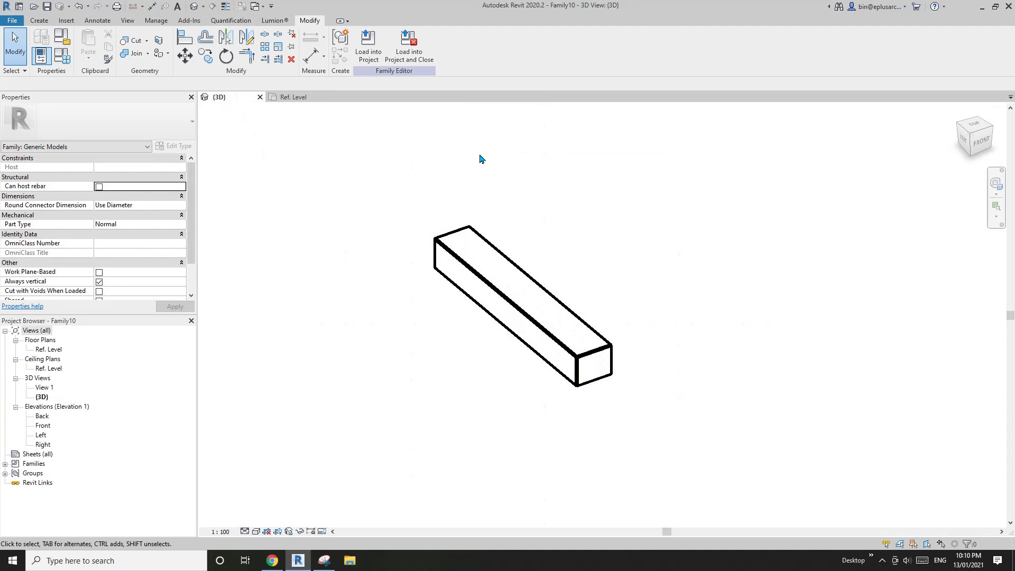
pyautogui.click(409, 41)
pyautogui.click(538, 281)
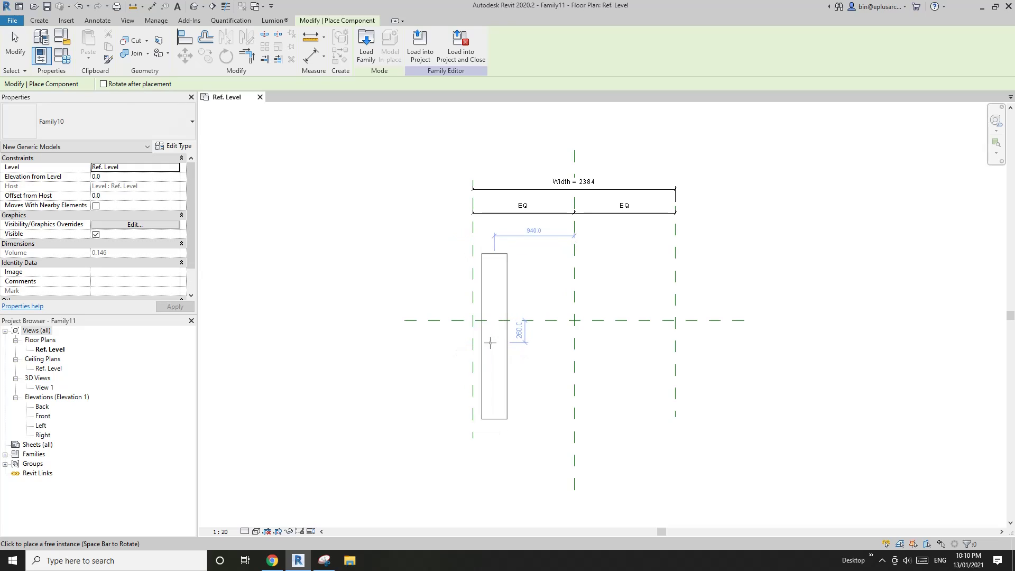
pyautogui.click(503, 334)
pyautogui.press('Escape')
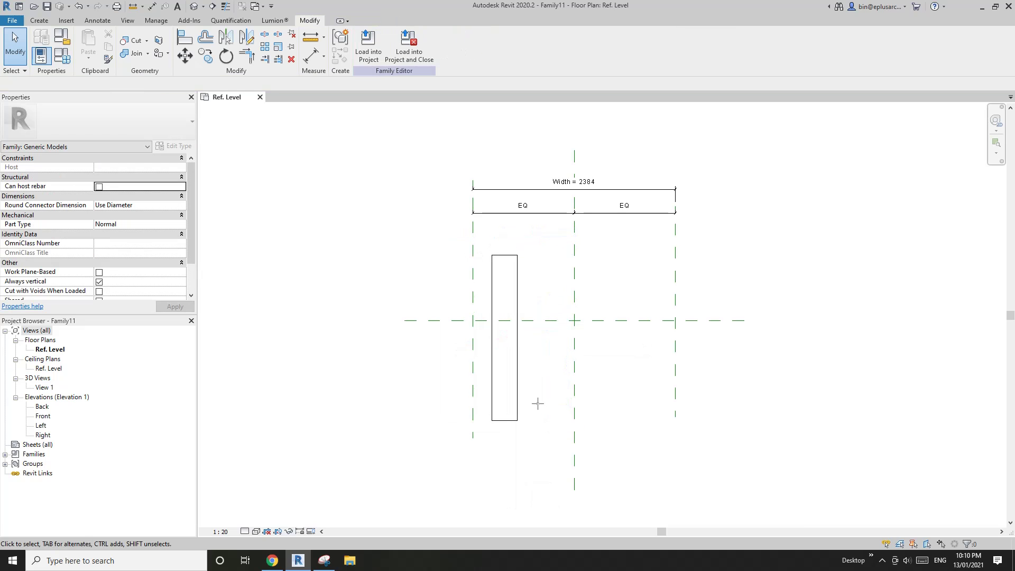
# - Nudge the placed slat upward in the plan view
pyautogui.moveTo(537, 403); pyautogui.dragTo(482, 344, button='middle')
pyautogui.click(477, 336)
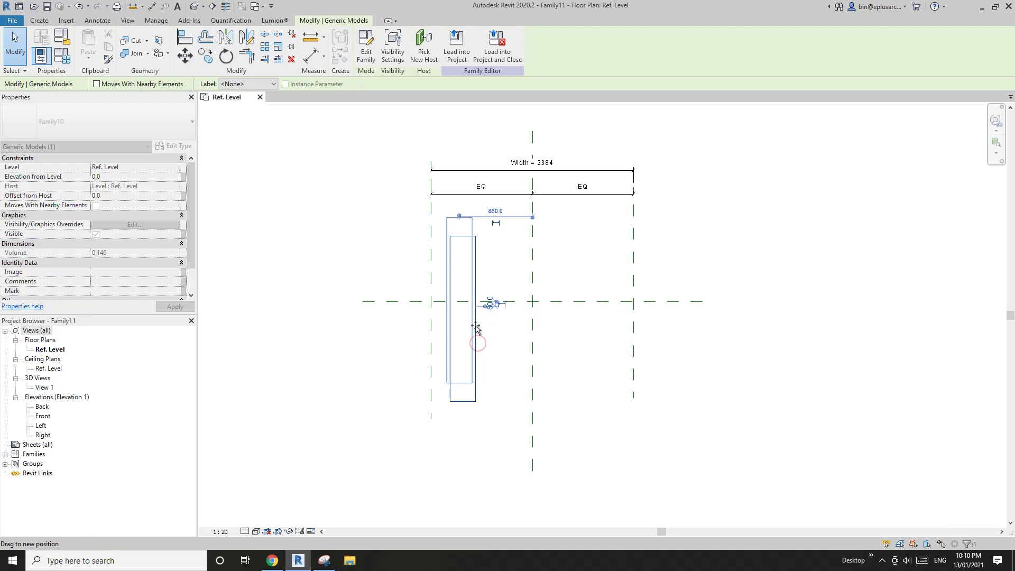
pyautogui.moveTo(476, 336); pyautogui.dragTo(476, 320)
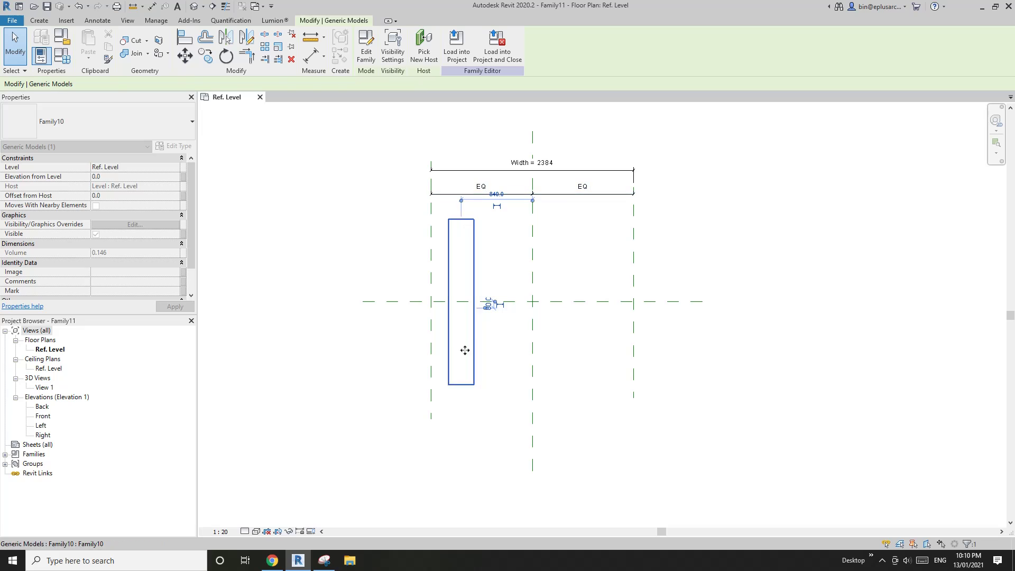
pyautogui.scroll(1, 472, 282)
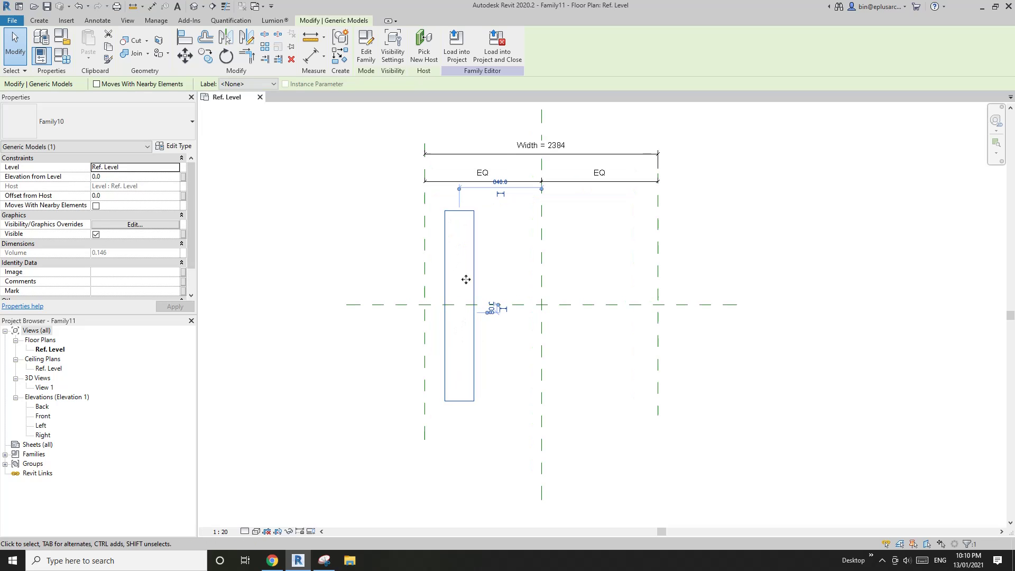
pyautogui.press('Escape')
pyautogui.moveTo(462, 306)
pyautogui.mouseDown(button='middle')
pyautogui.moveTo(454, 304)
pyautogui.moveTo(458, 313)
pyautogui.mouseUp(button='middle')
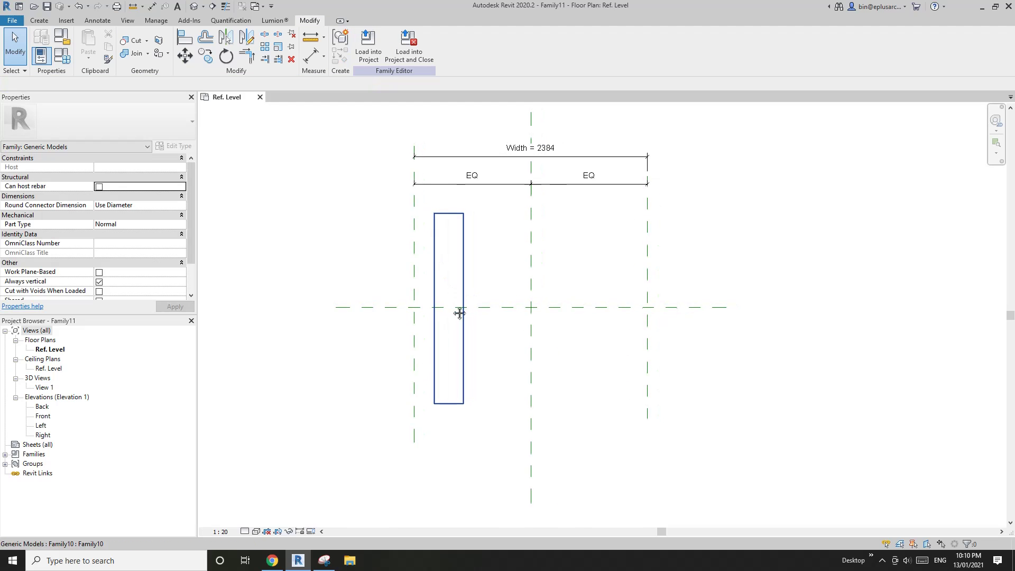
pyautogui.click(437, 272)
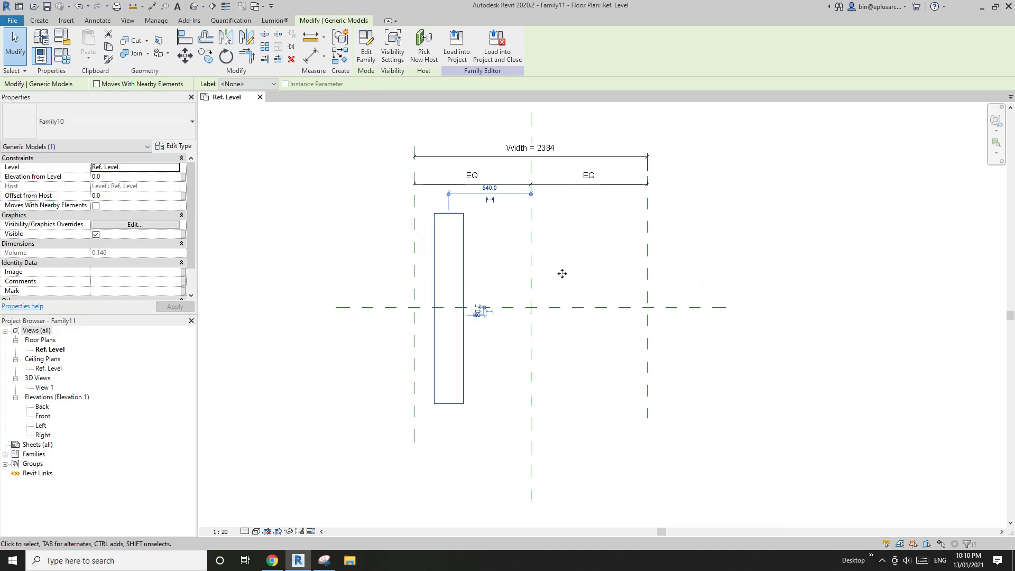
pyautogui.press('Escape')
pyautogui.moveTo(549, 274); pyautogui.dragTo(521, 276, button='middle')
# - Align the slat's left edge to the left reference plane
pyautogui.press('a')
pyautogui.press('l')
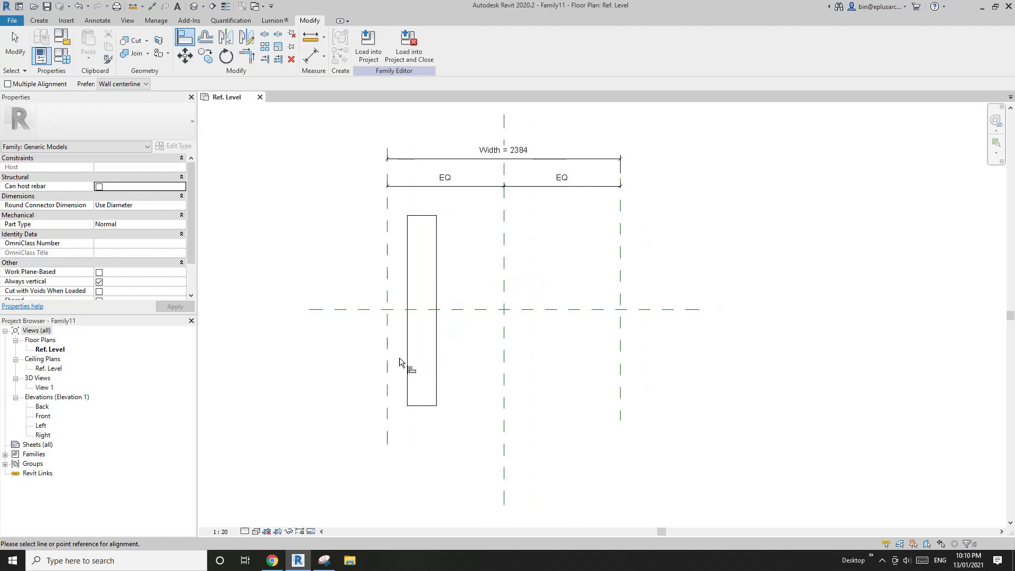
pyautogui.click(388, 272)
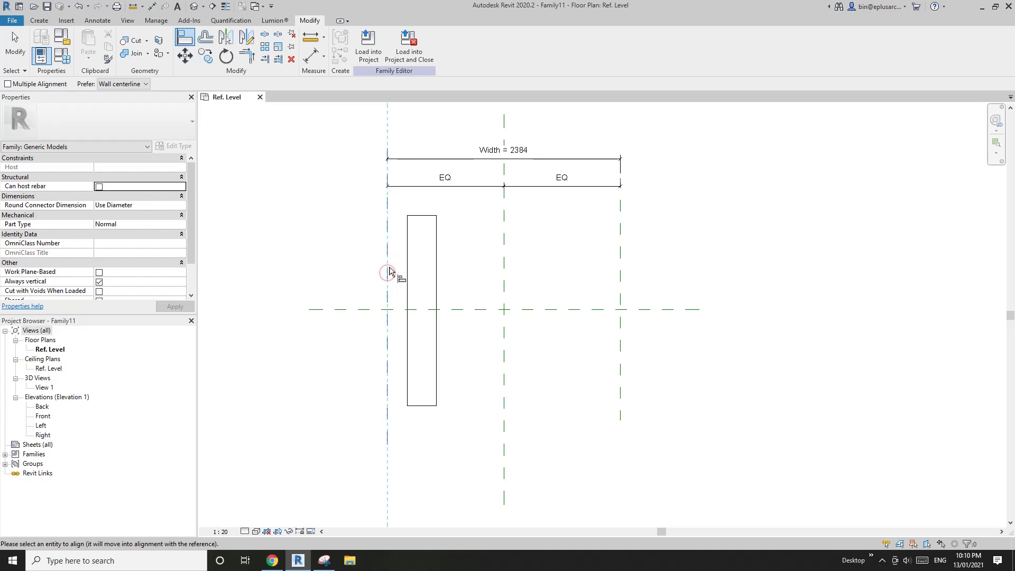
pyautogui.click(408, 277)
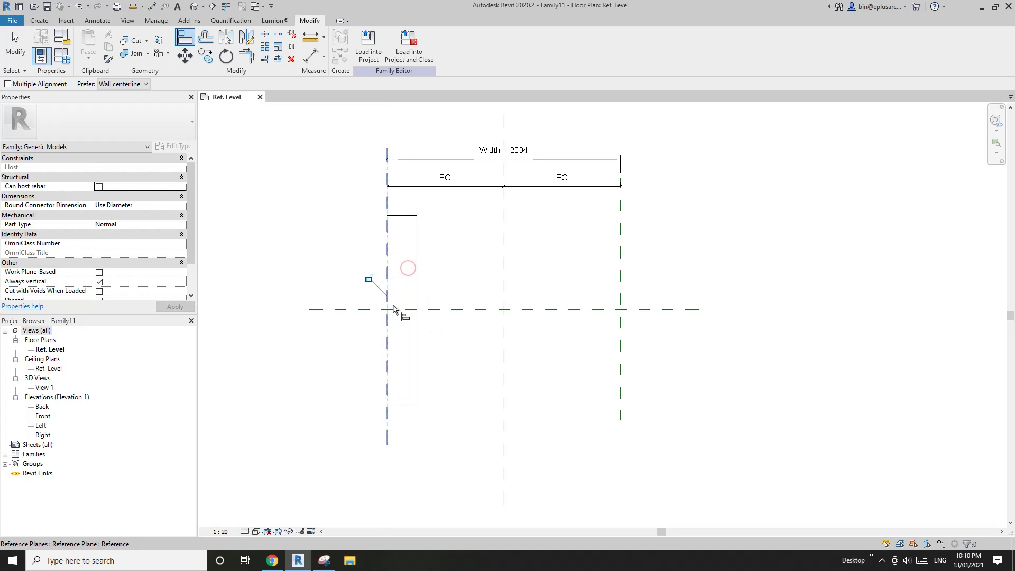
pyautogui.press('Escape')
pyautogui.press('Escape')
pyautogui.moveTo(448, 360); pyautogui.dragTo(396, 353, button='middle')
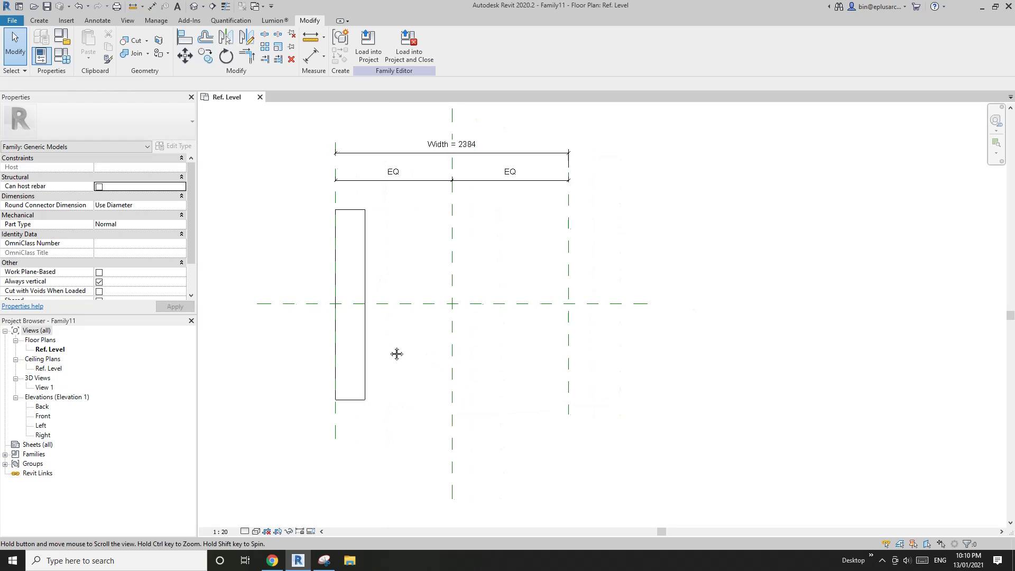
# - Select the aligned slat and start the Array command (AR)
pyautogui.click(365, 338)
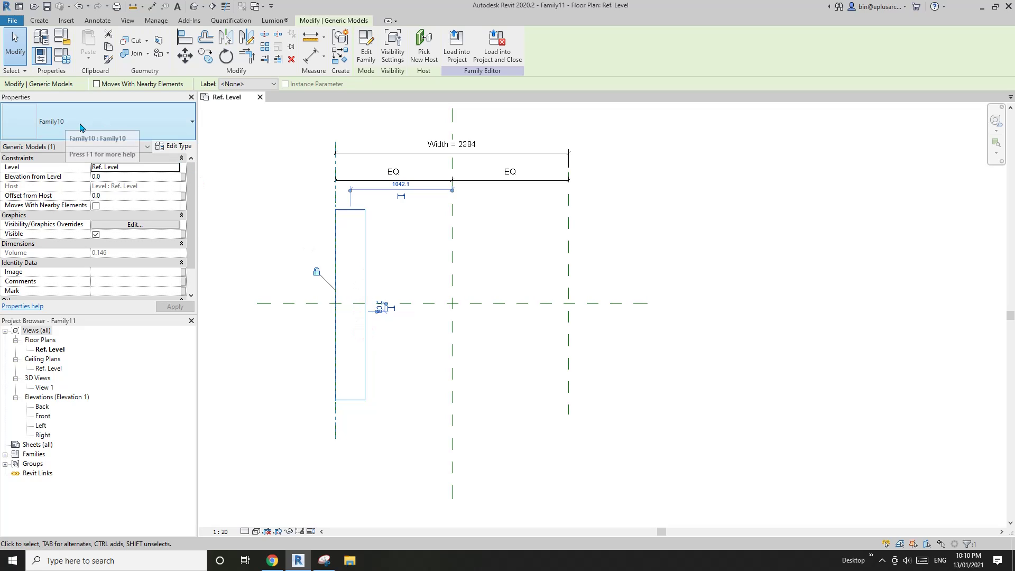
pyautogui.scroll(-2, 400, 312)
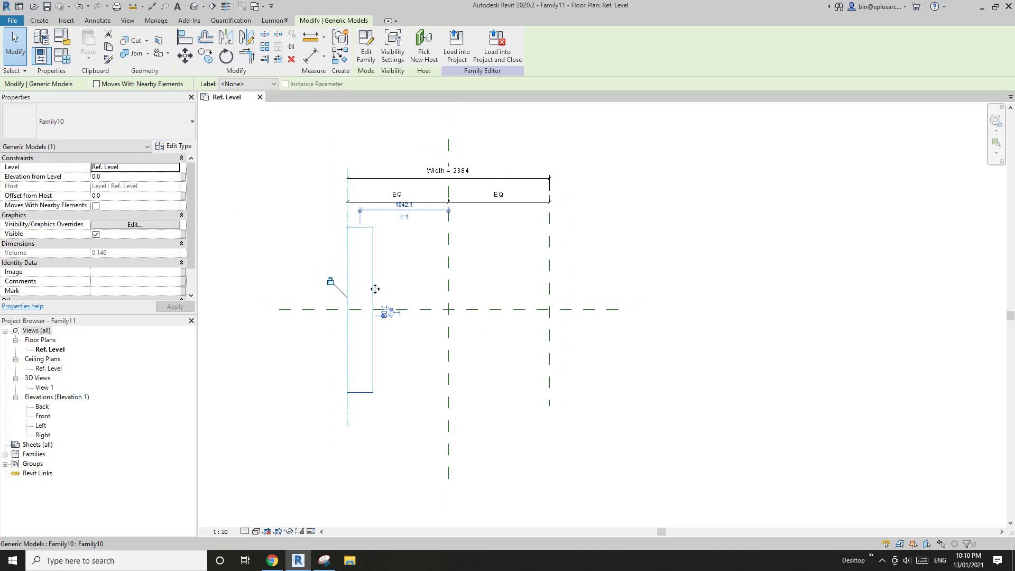
pyautogui.press('a')
pyautogui.press('r')
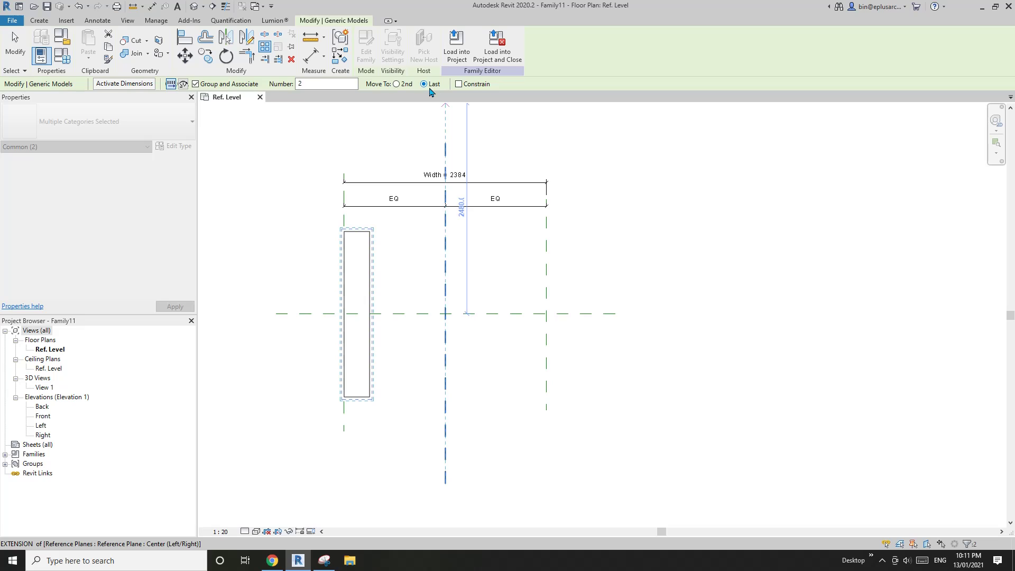
# - Array the slat into 2 copies running toward the right reference plane
pyautogui.click(371, 287)
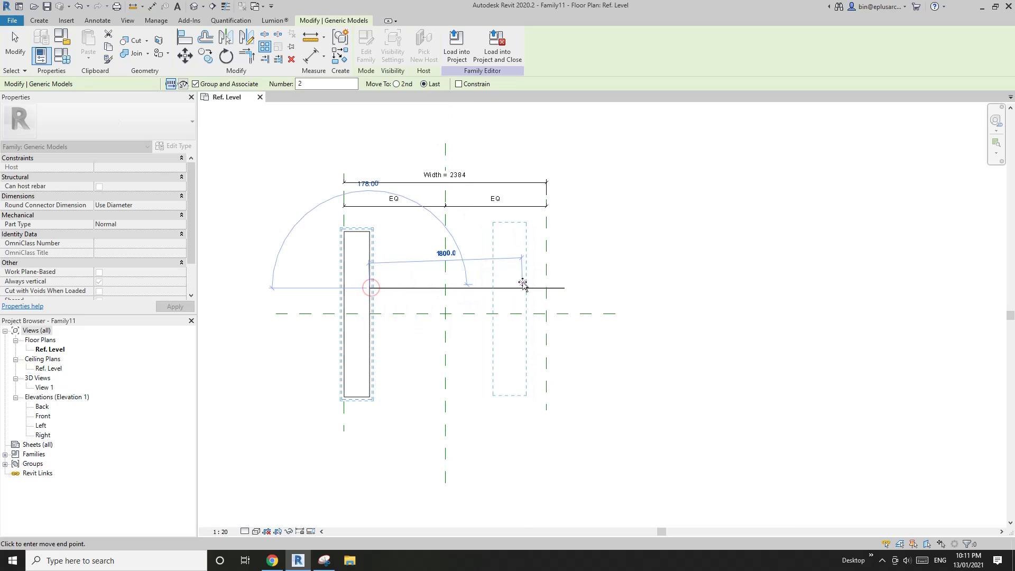
pyautogui.click(523, 284)
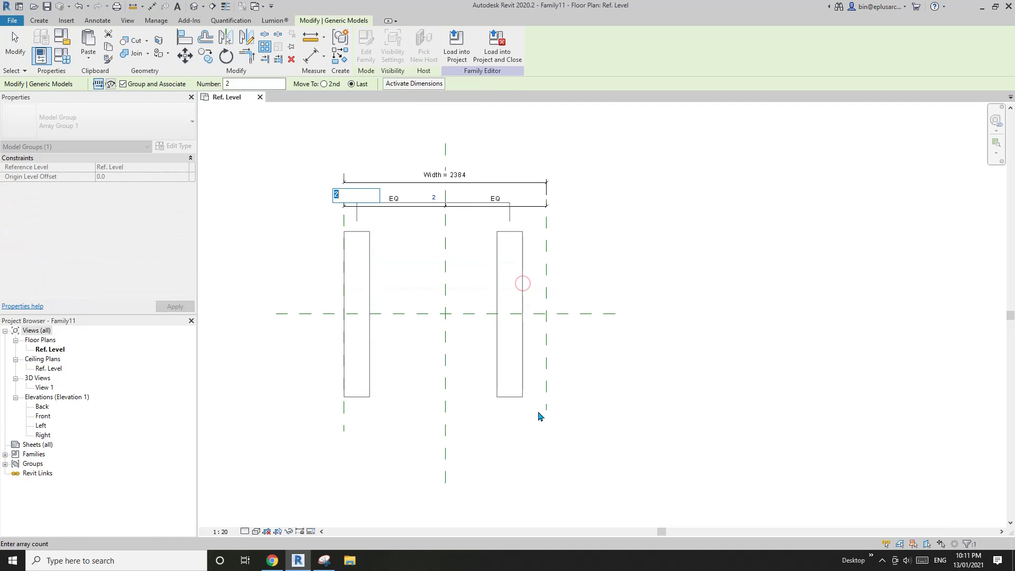
pyautogui.press('Return')
pyautogui.click(709, 258)
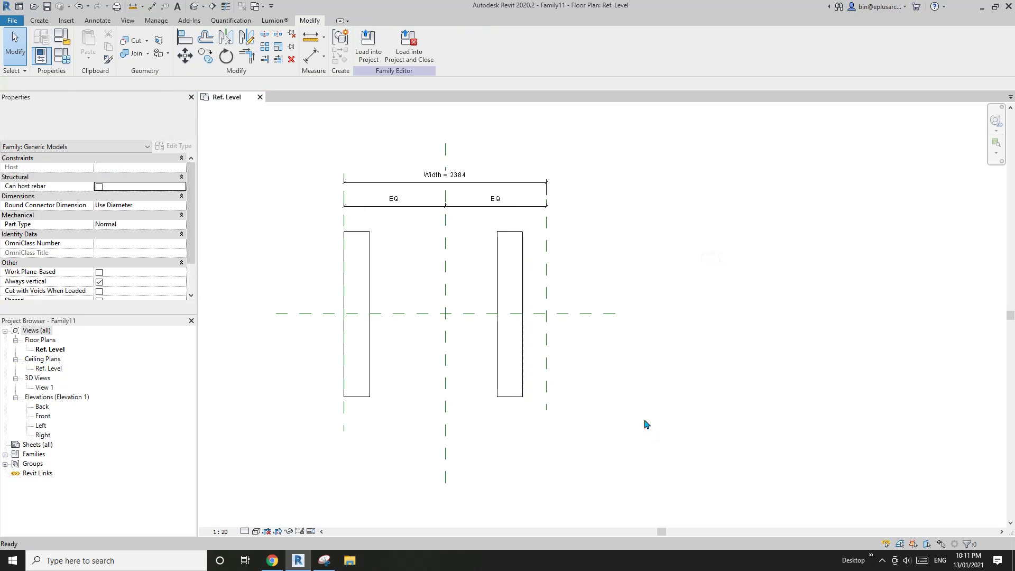
# - Align the second slat's right edge to the right reference plane
pyautogui.press('a')
pyautogui.press('l')
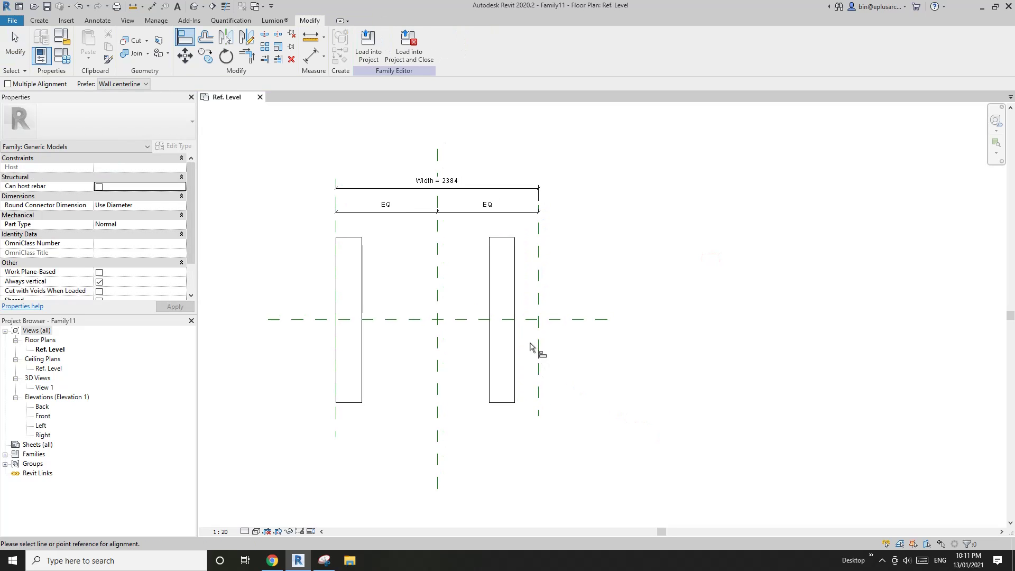
pyautogui.moveTo(551, 319); pyautogui.dragTo(535, 334, button='middle')
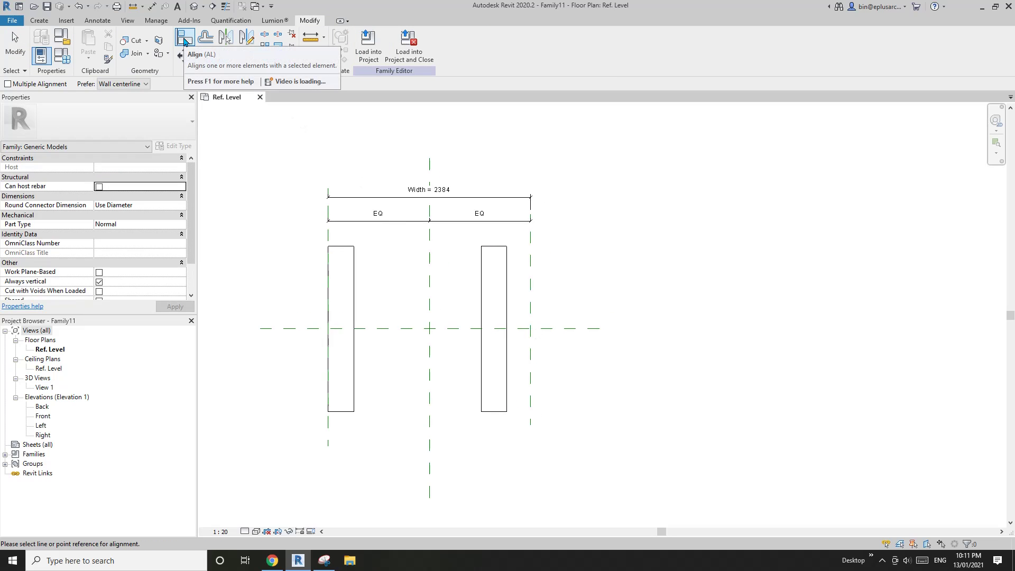
pyautogui.scroll(2, 528, 328)
pyautogui.click(538, 296)
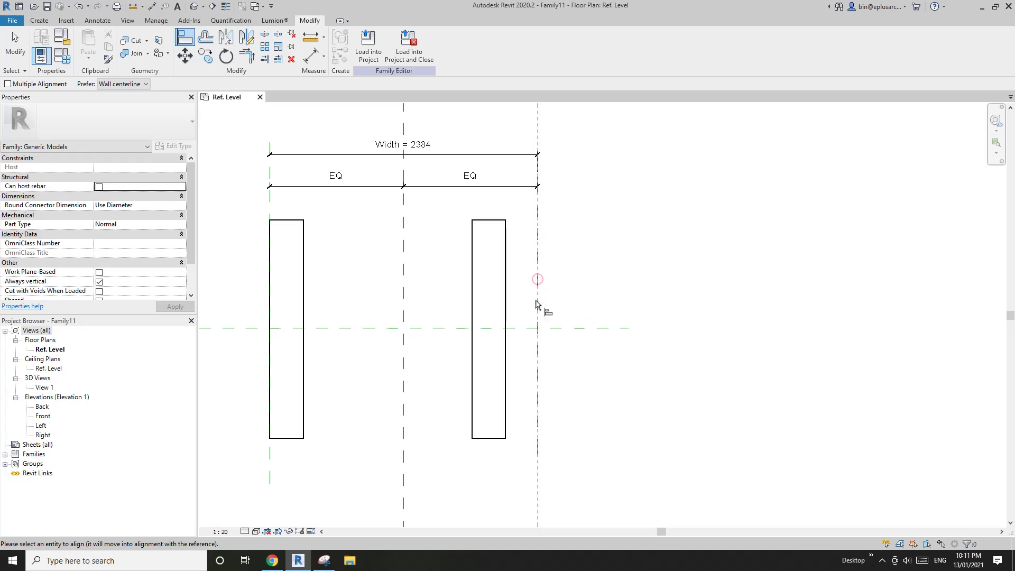
pyautogui.click(507, 296)
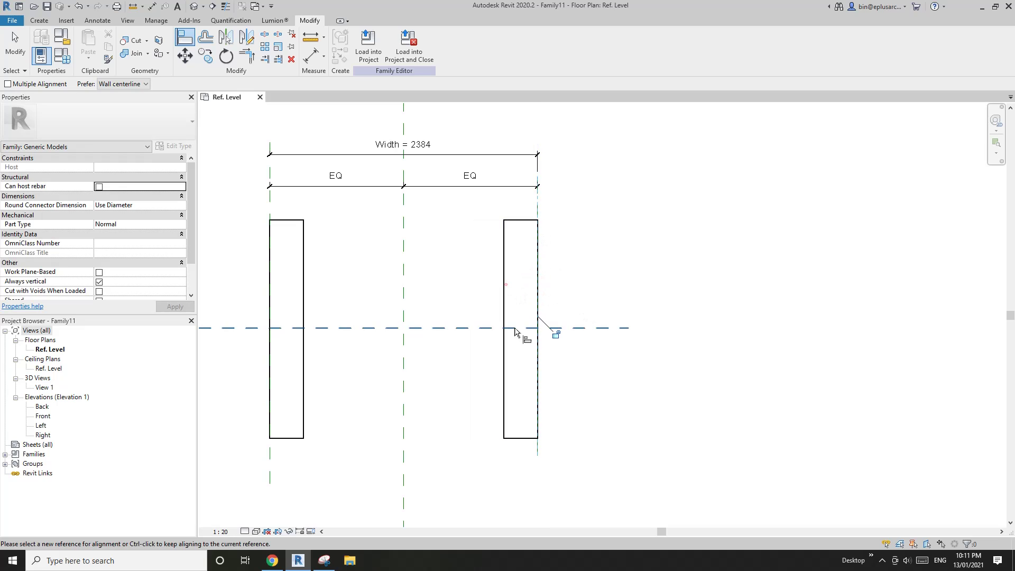
pyautogui.scroll(-2, 563, 347)
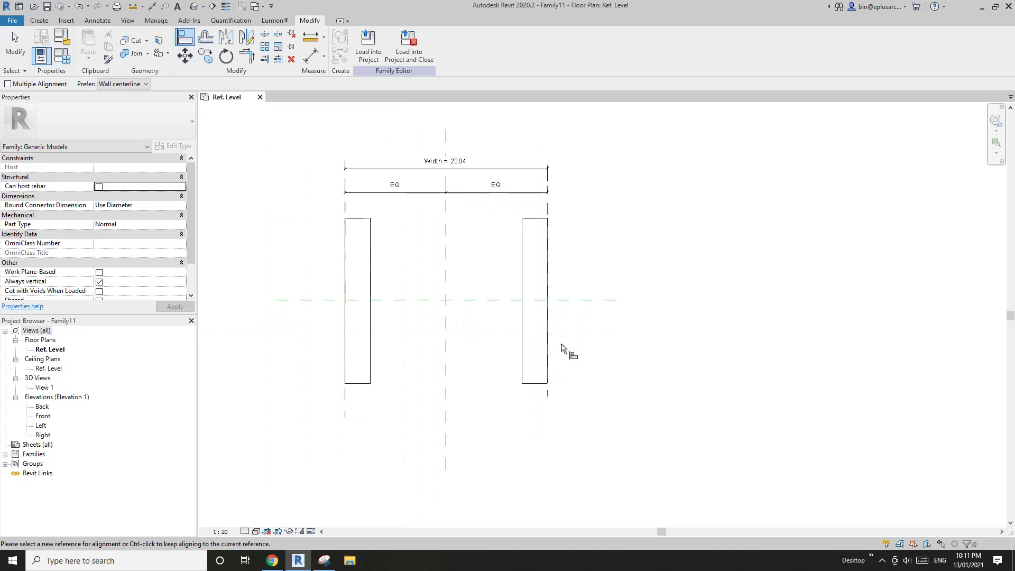
pyautogui.press('Escape')
pyautogui.moveTo(519, 339); pyautogui.dragTo(595, 374, button='middle')
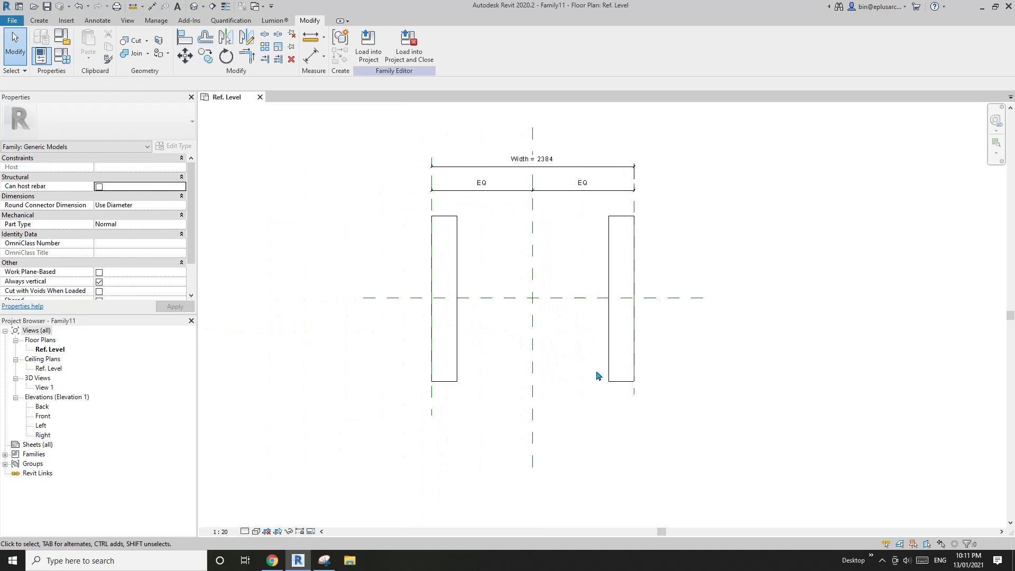
# - Drag the left reference plane to flex, then set the Width dimension to 3000
pyautogui.click(431, 414)
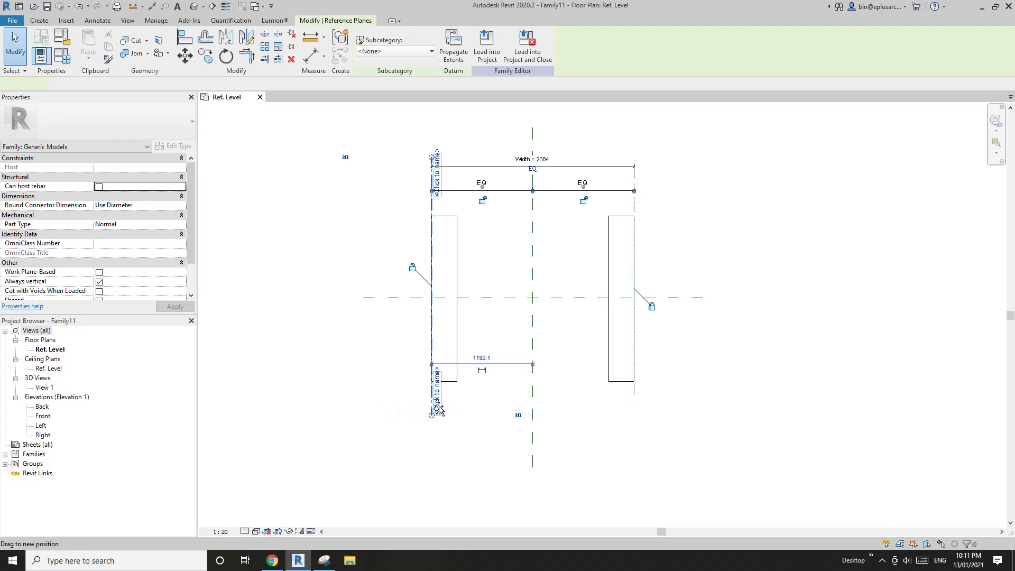
pyautogui.moveTo(431, 406); pyautogui.dragTo(413, 394)
pyautogui.scroll(-1, 444, 410)
pyautogui.moveTo(375, 368); pyautogui.dragTo(388, 371, button='middle')
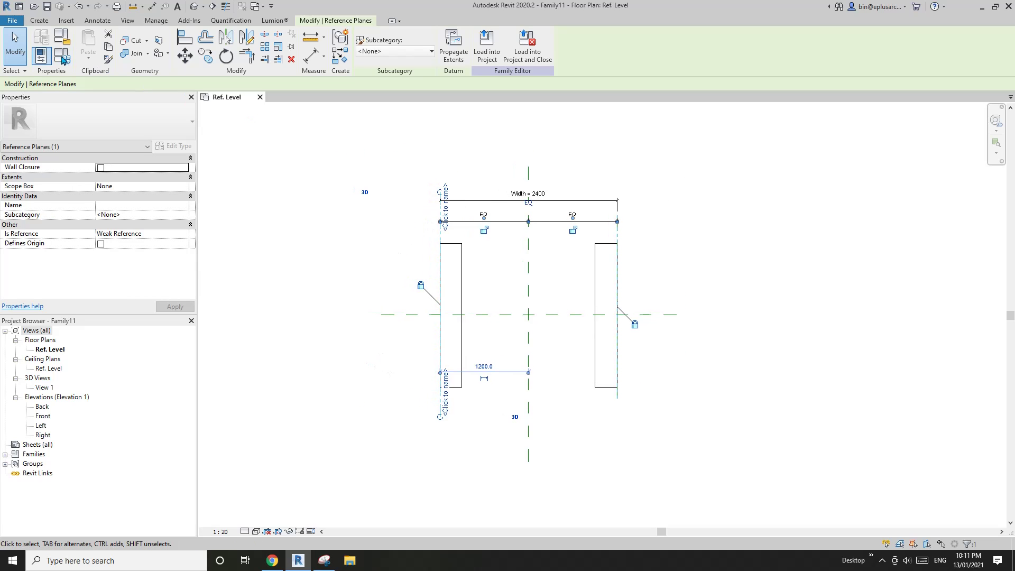
pyautogui.click(539, 196)
pyautogui.click(538, 197)
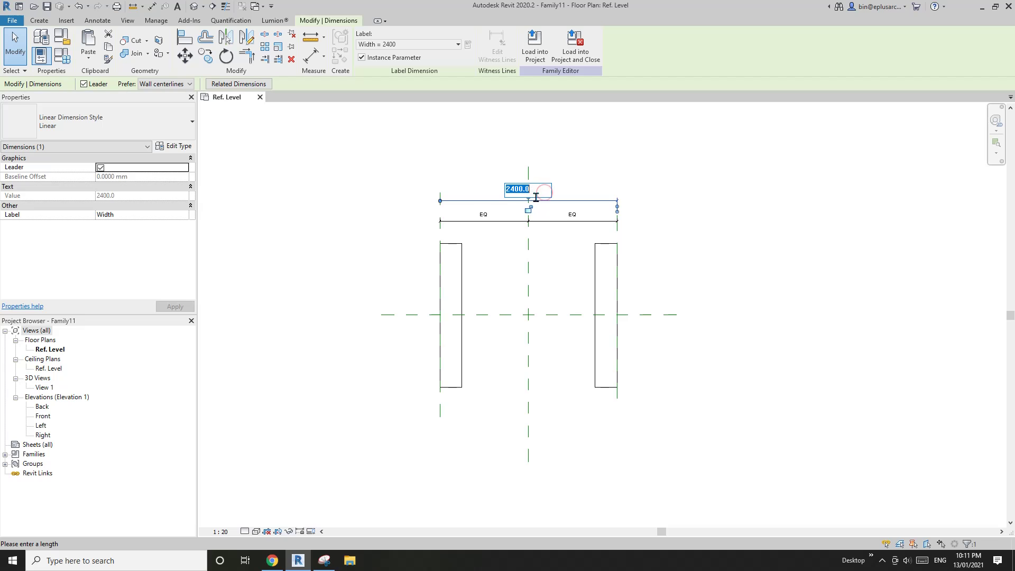
pyautogui.press('Return')
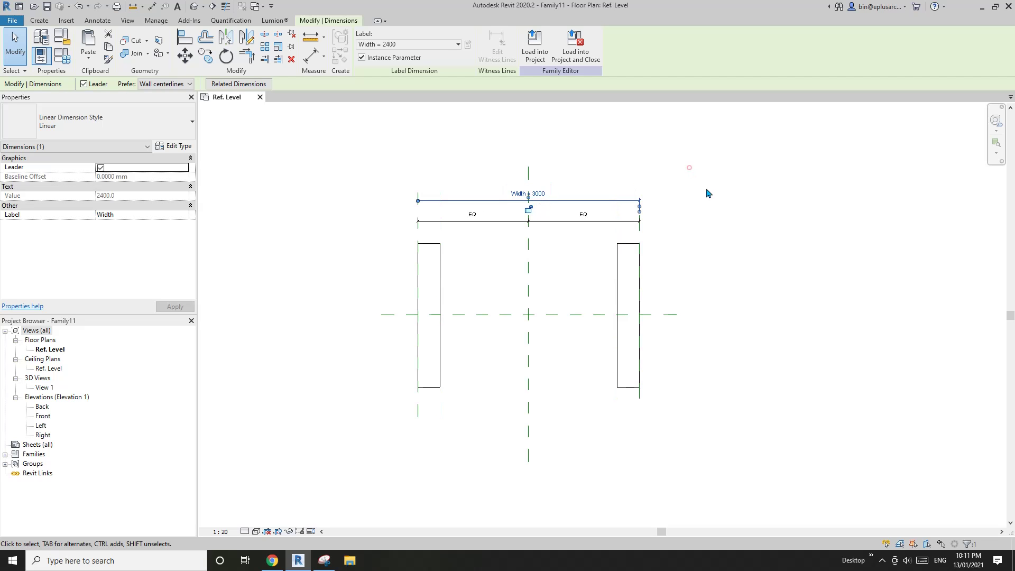
# - Apply Width 4000 in Family Types, then nudge the left plane to test the flex
pyautogui.click(62, 55)
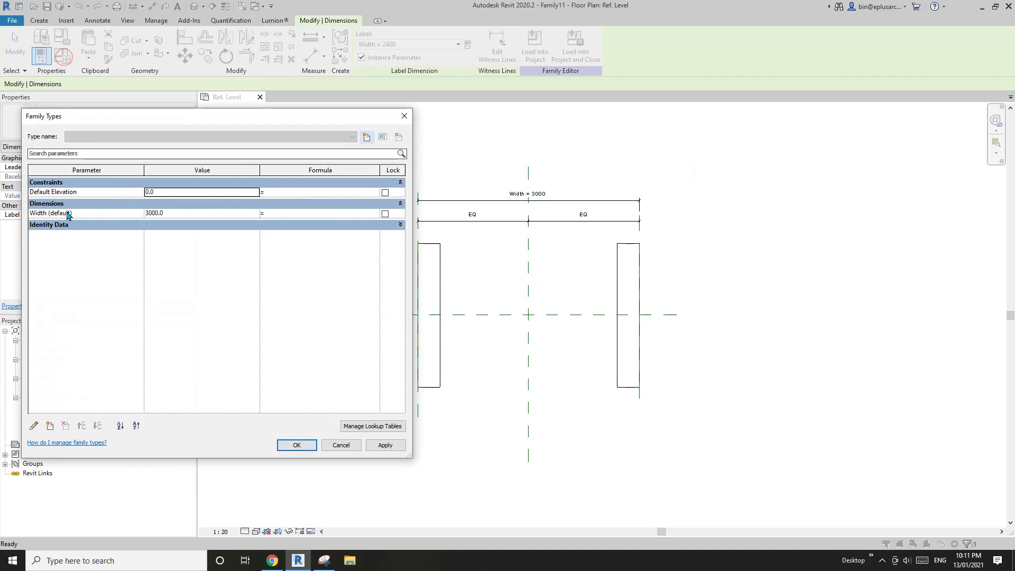
pyautogui.click(174, 214)
pyautogui.write('400')
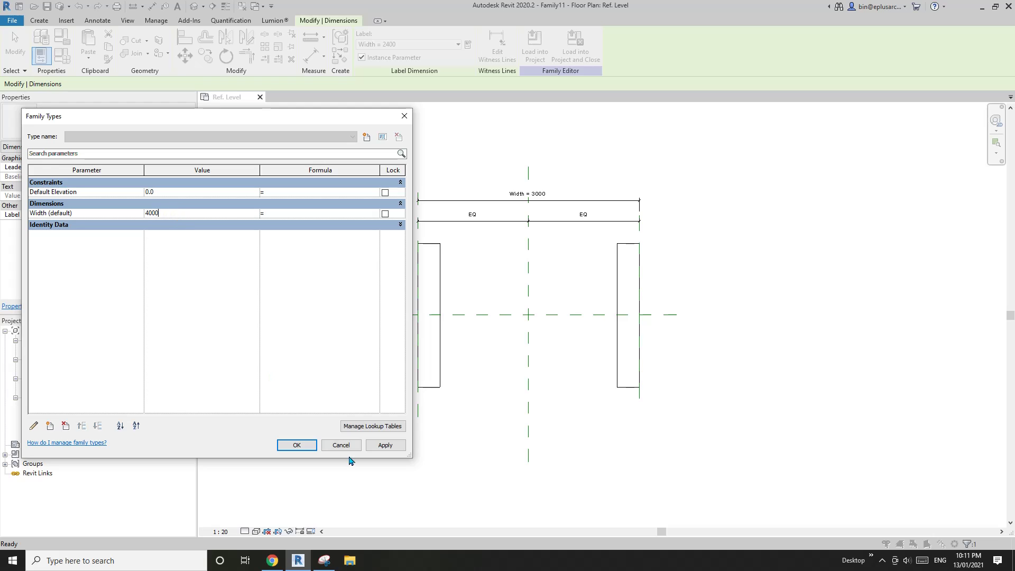
pyautogui.click(394, 449)
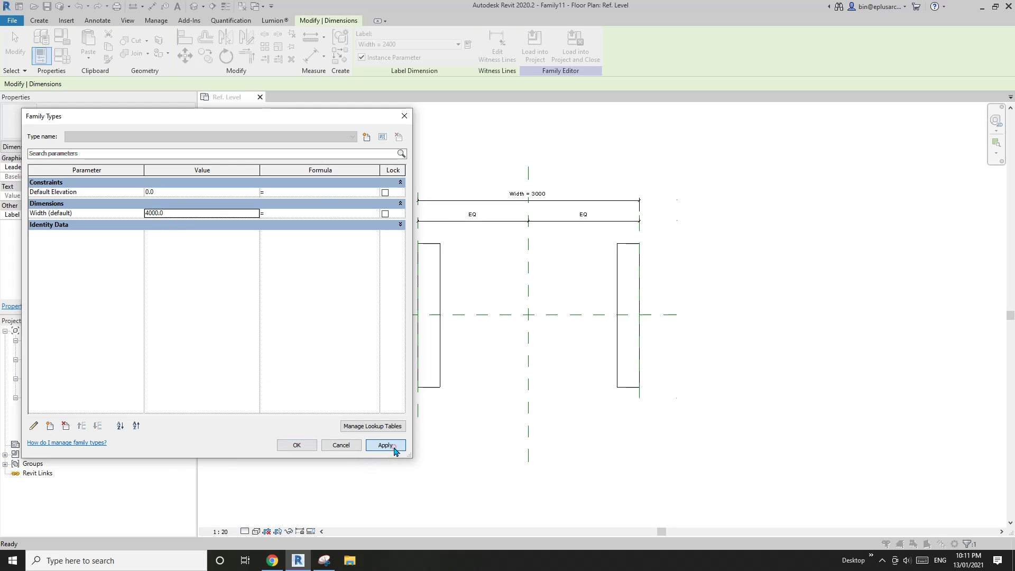
pyautogui.click(297, 444)
pyautogui.click(381, 412)
pyautogui.moveTo(392, 416); pyautogui.dragTo(393, 417)
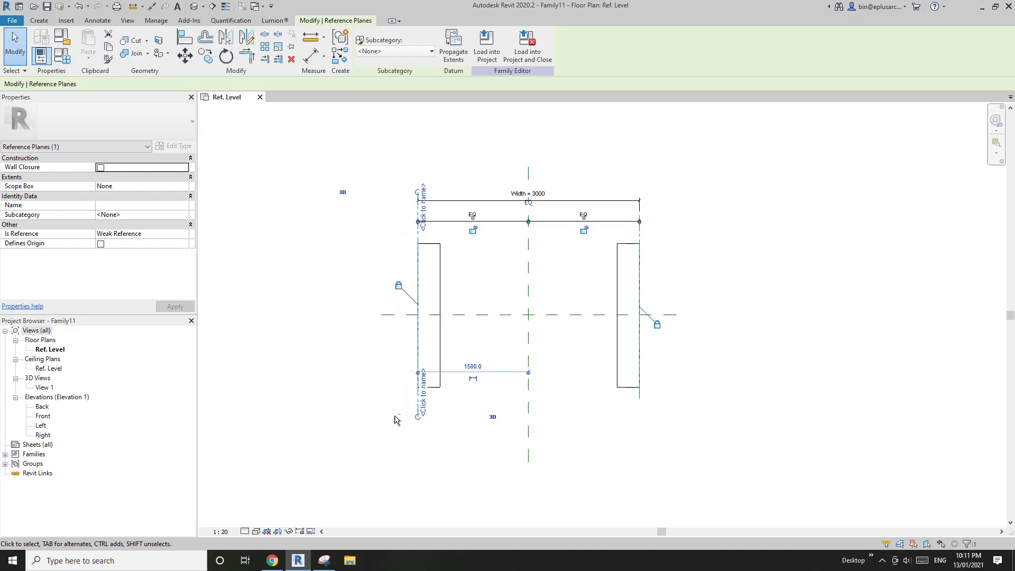
pyautogui.click(555, 390)
pyautogui.scroll(3, 553, 344)
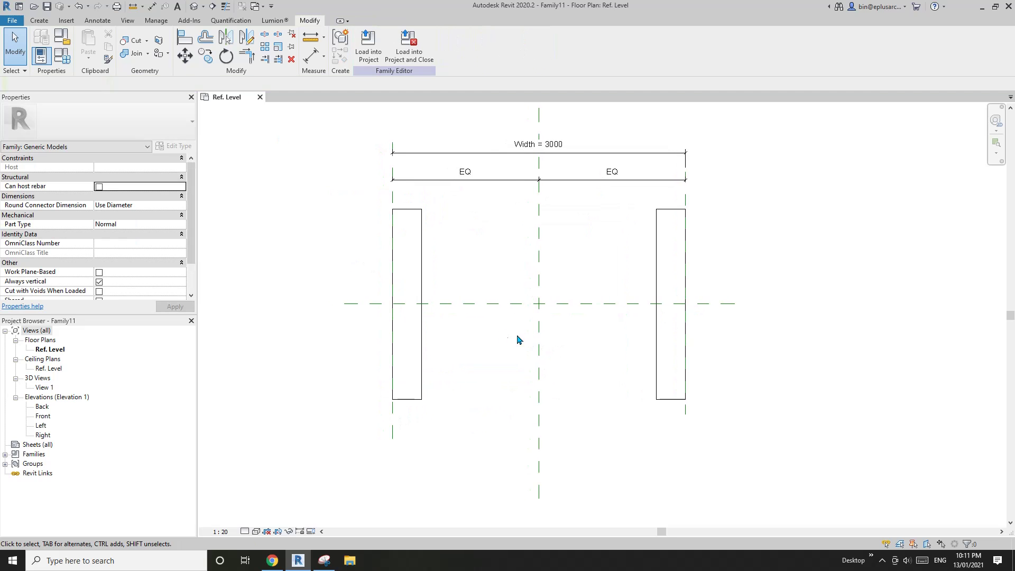
# - Move the Width dimension and the EQ dimension higher above the slats
pyautogui.click(416, 254)
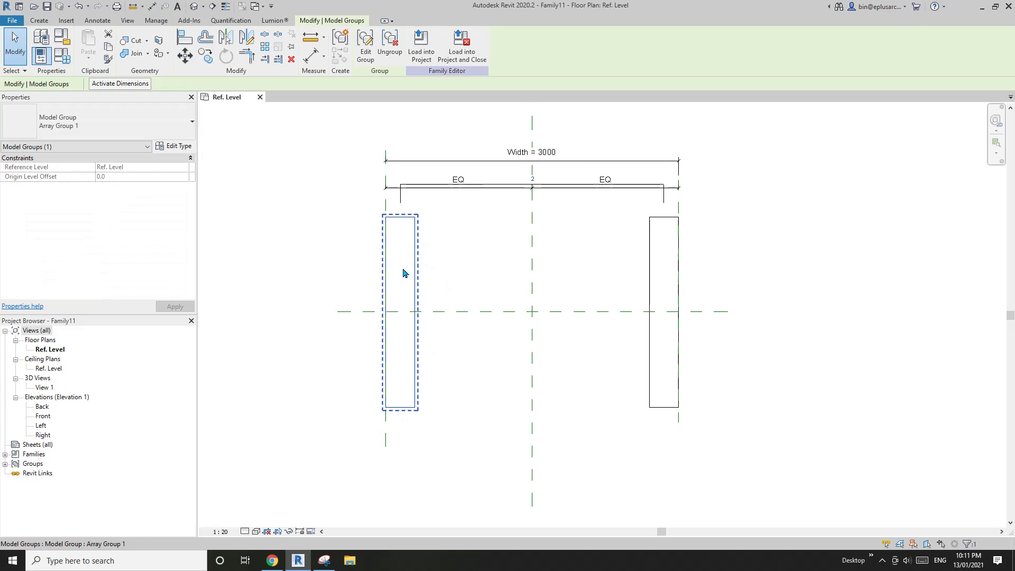
pyautogui.moveTo(403, 316); pyautogui.dragTo(399, 328, button='middle')
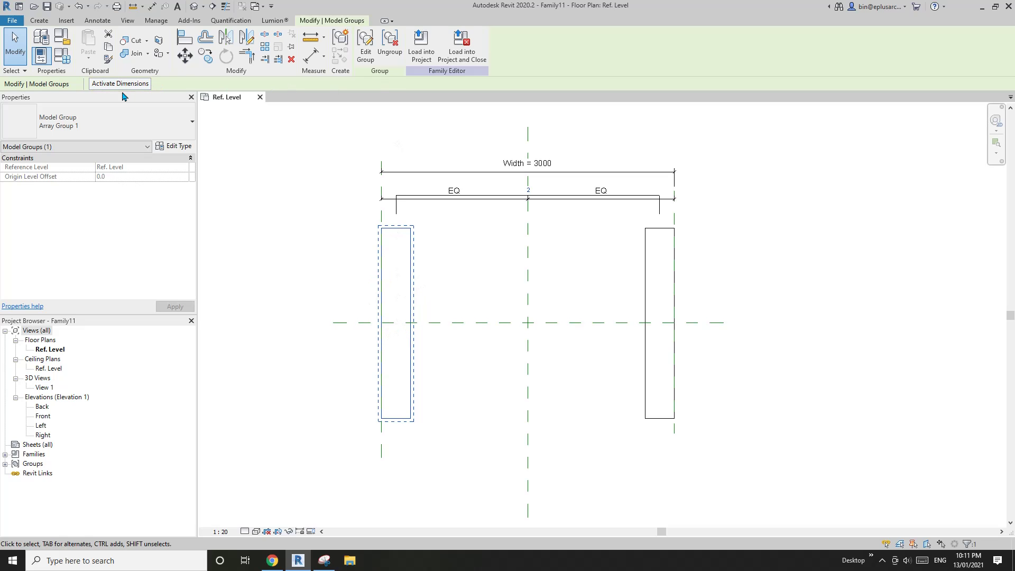
pyautogui.moveTo(565, 200); pyautogui.dragTo(517, 248, button='middle')
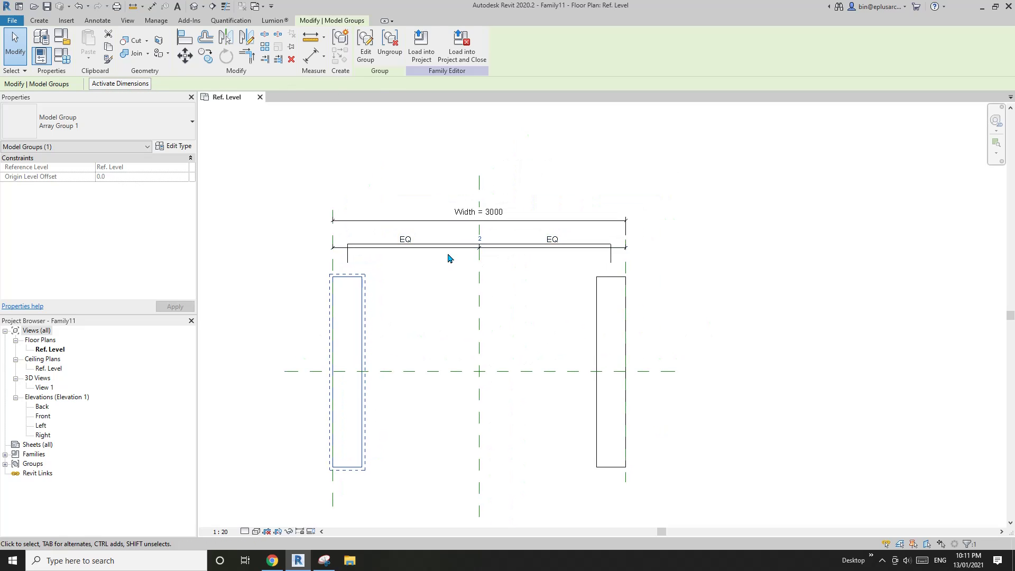
pyautogui.click(544, 222)
pyautogui.moveTo(544, 222); pyautogui.dragTo(543, 163)
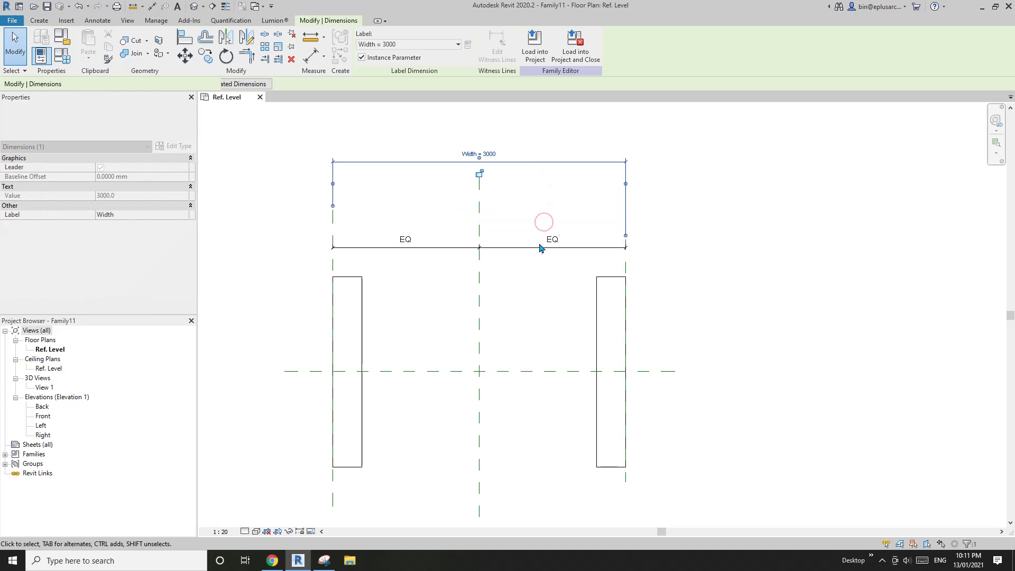
pyautogui.moveTo(539, 245); pyautogui.dragTo(539, 196)
pyautogui.press('Escape')
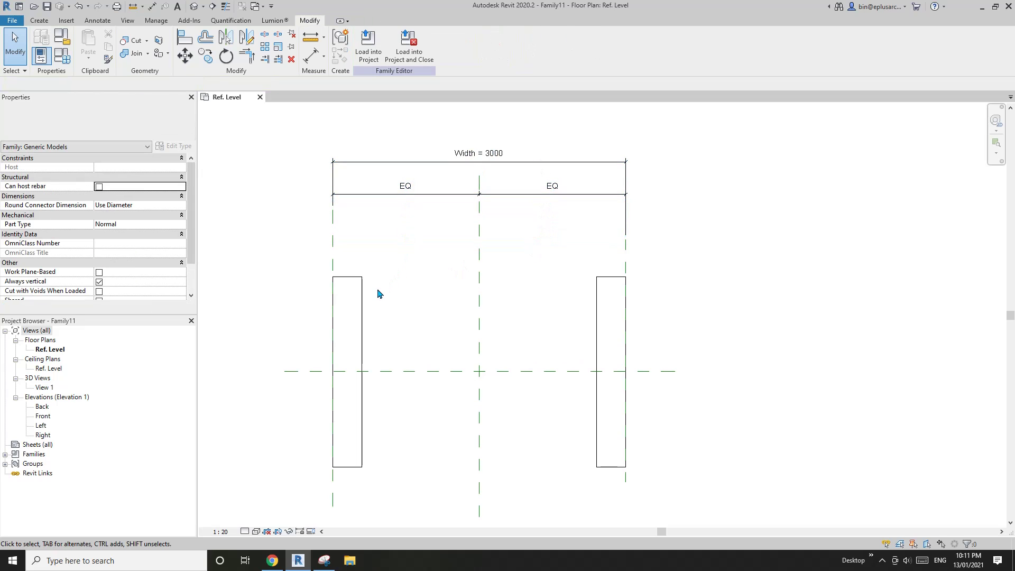
# - Label the slat array's count with a new instance parameter named 'No.'
pyautogui.click(362, 291)
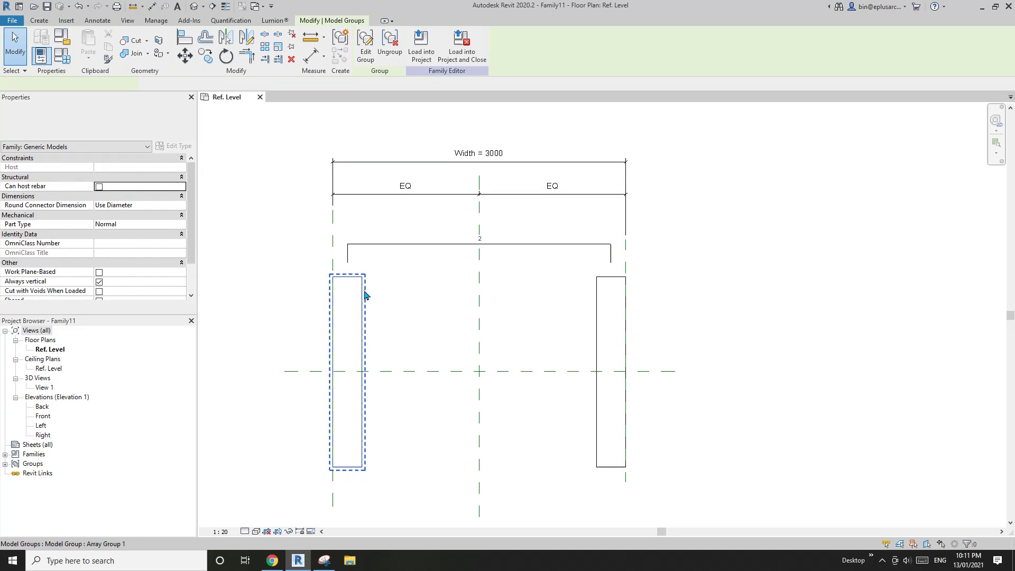
pyautogui.click(430, 250)
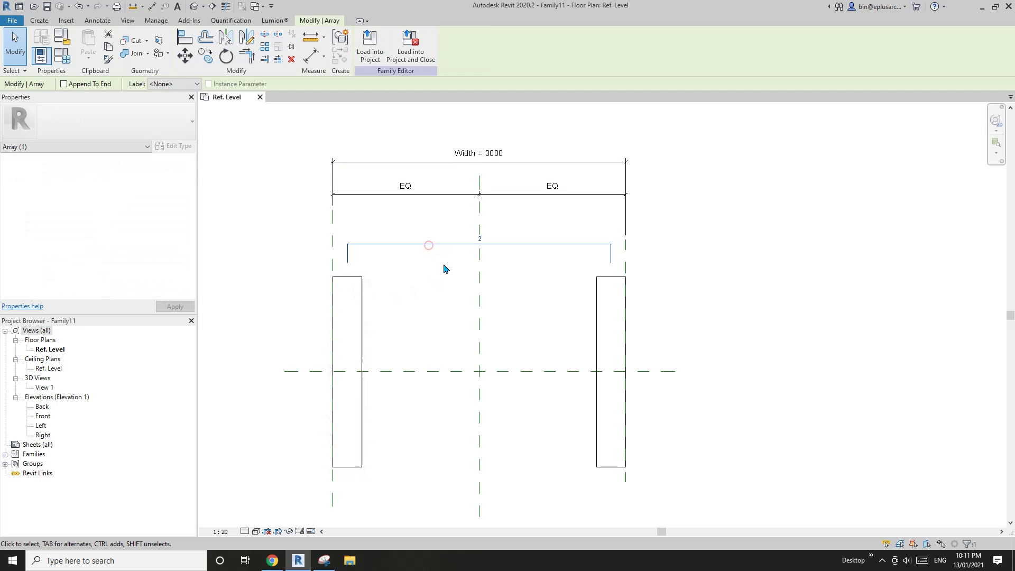
pyautogui.click(183, 86)
pyautogui.click(177, 104)
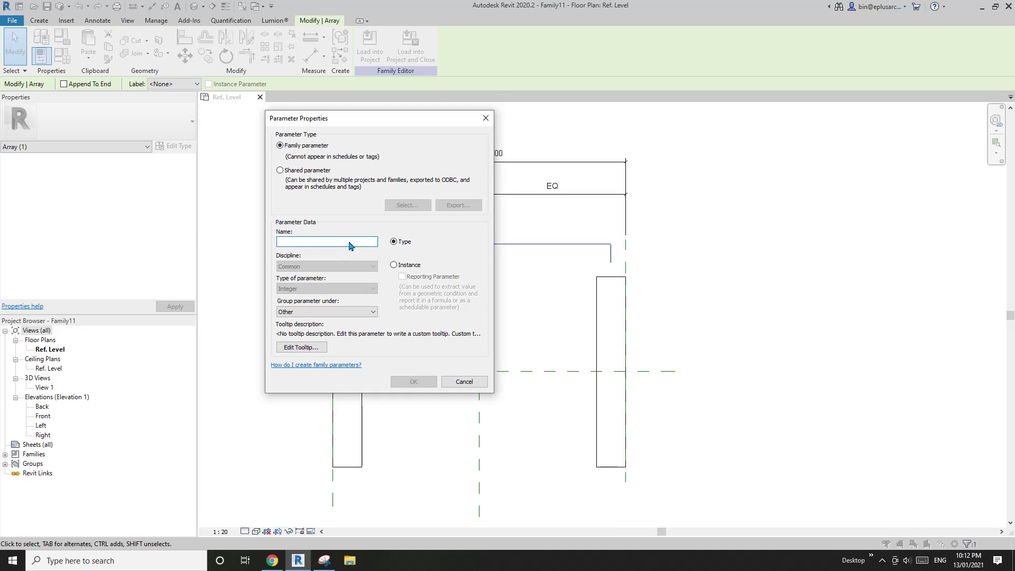
pyautogui.write('No.')
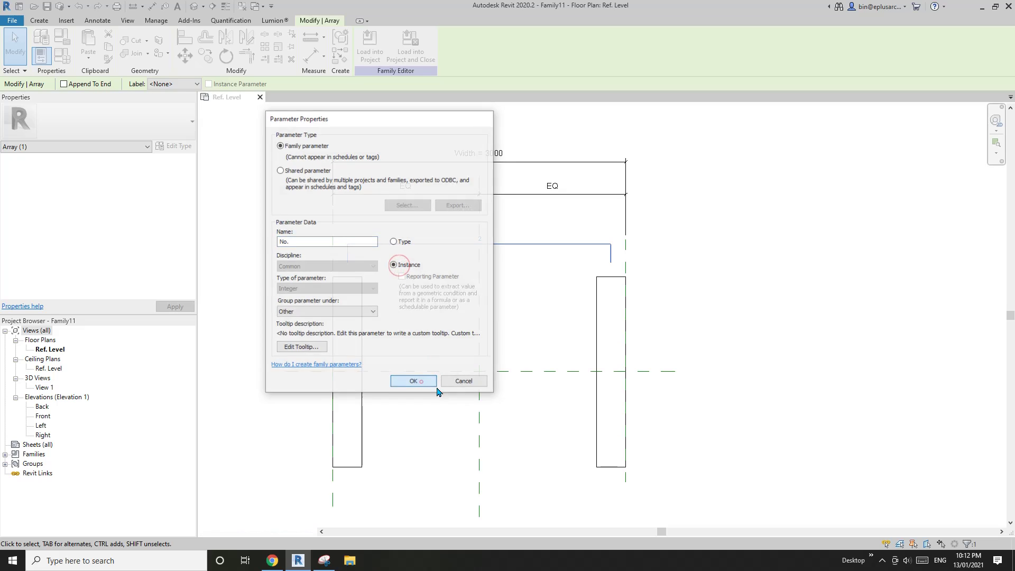
pyautogui.click(413, 381)
pyautogui.moveTo(354, 338); pyautogui.dragTo(509, 325, button='middle')
pyautogui.press('Escape')
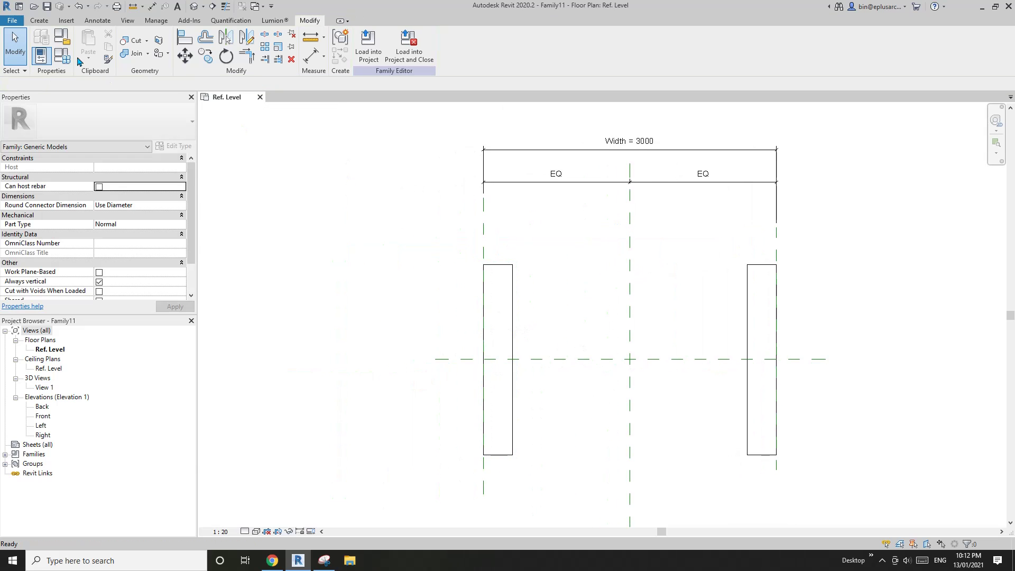
# - Flex No. through 3, 4 and 5 in Family Types, then start a new parameter
pyautogui.click(40, 55)
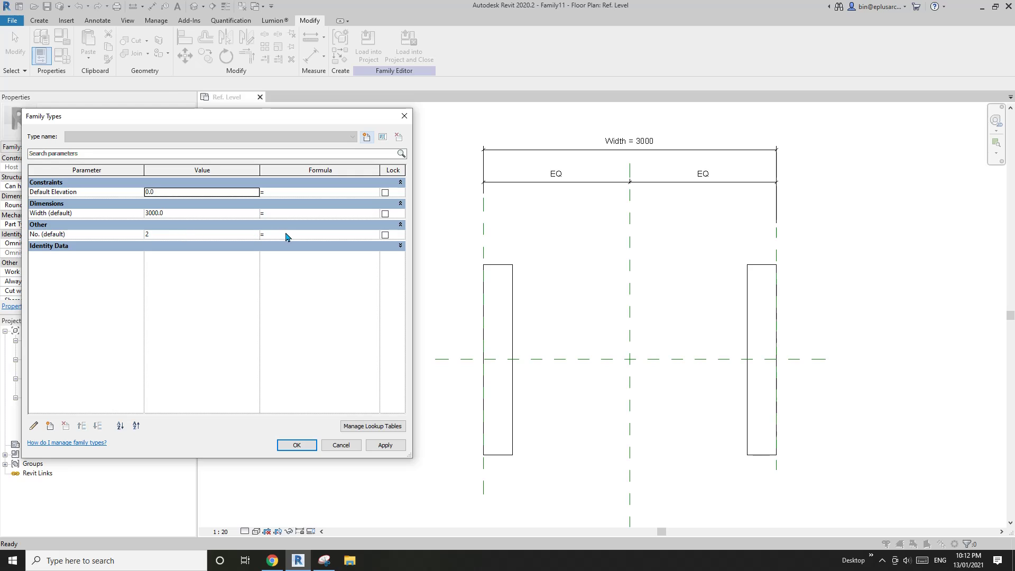
pyautogui.click(193, 236)
pyautogui.write('3')
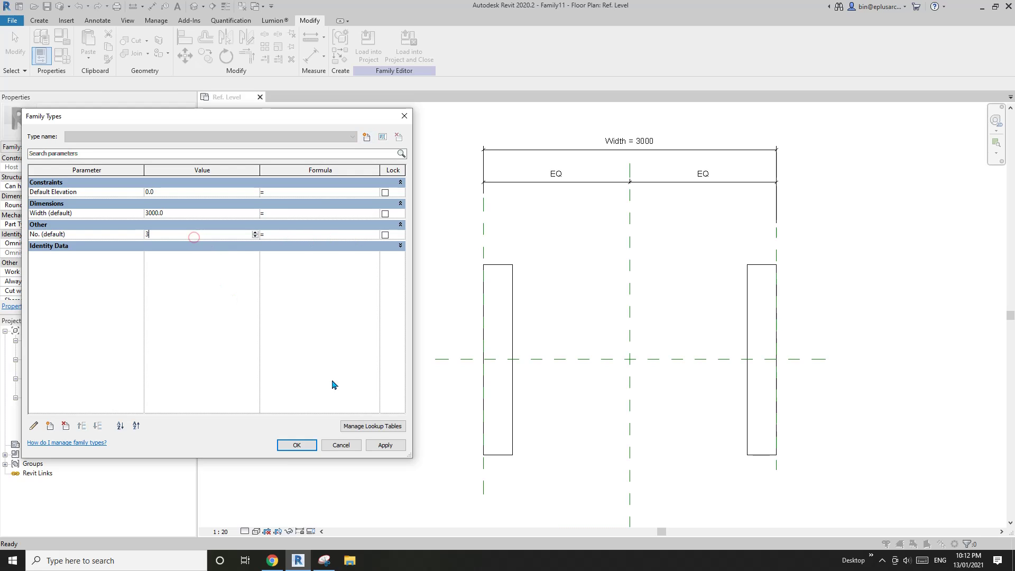
pyautogui.click(385, 445)
pyautogui.click(184, 234)
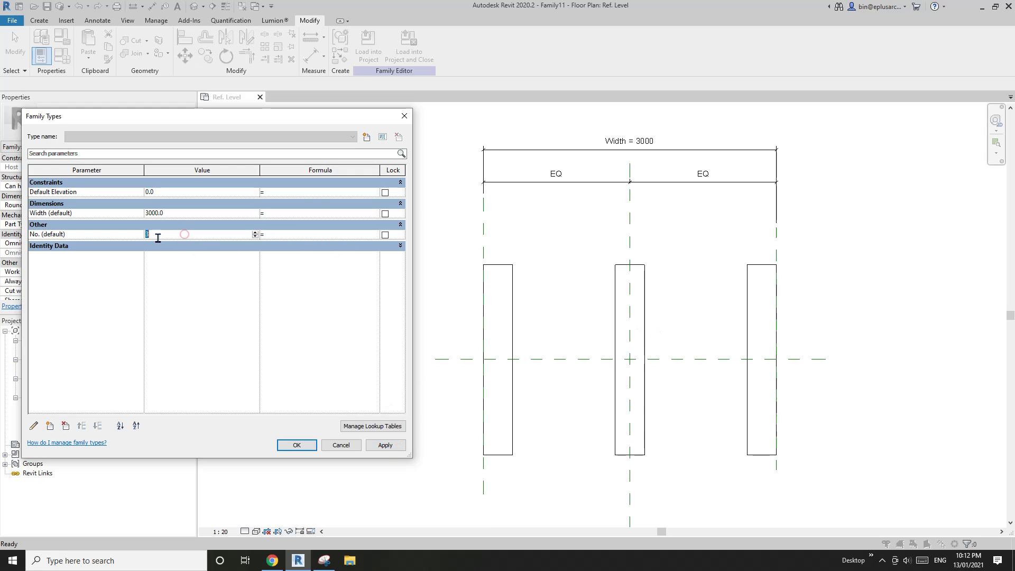
pyautogui.write('4')
pyautogui.click(385, 445)
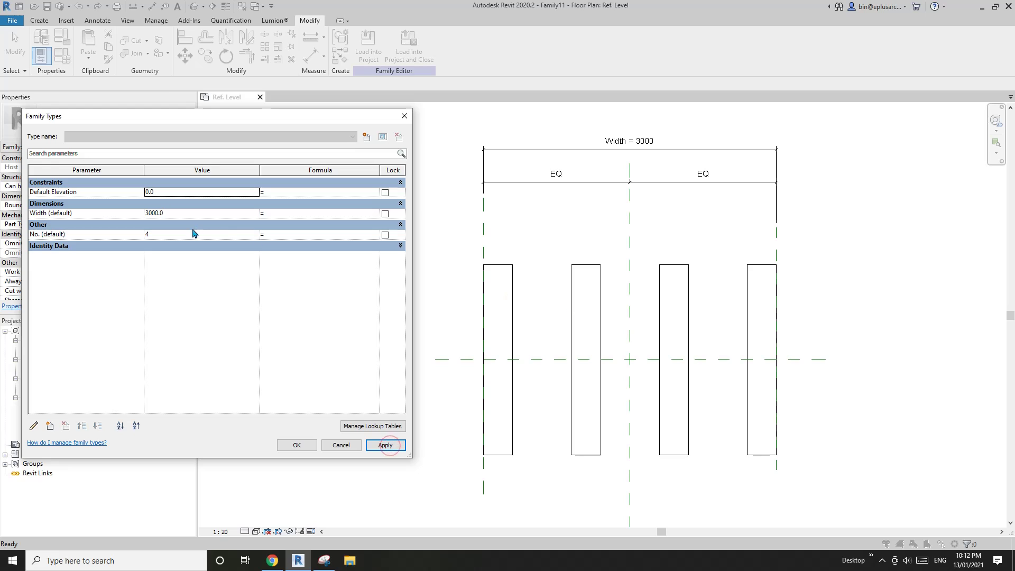
pyautogui.click(189, 235)
pyautogui.write('5')
pyautogui.click(390, 445)
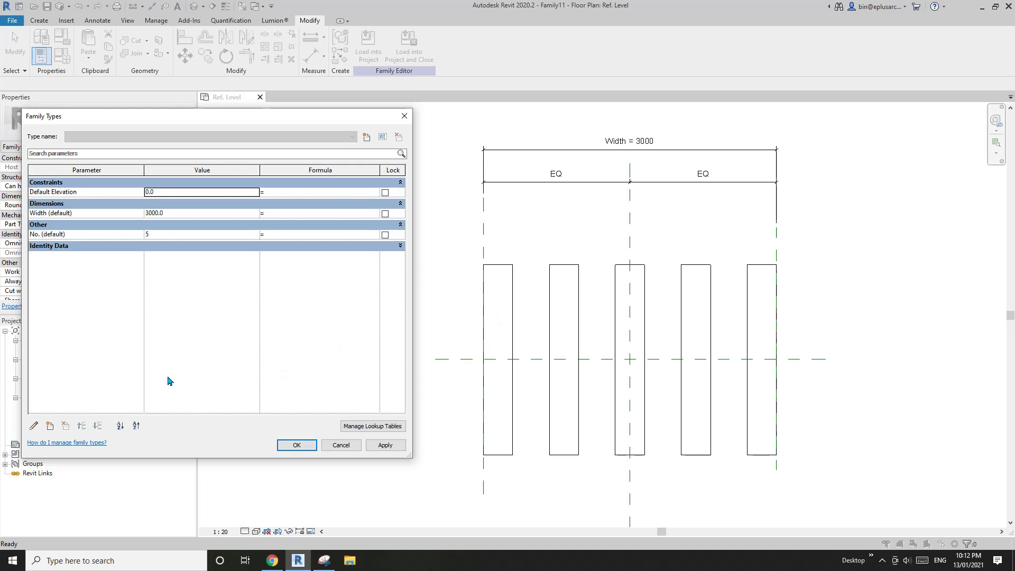
pyautogui.click(49, 426)
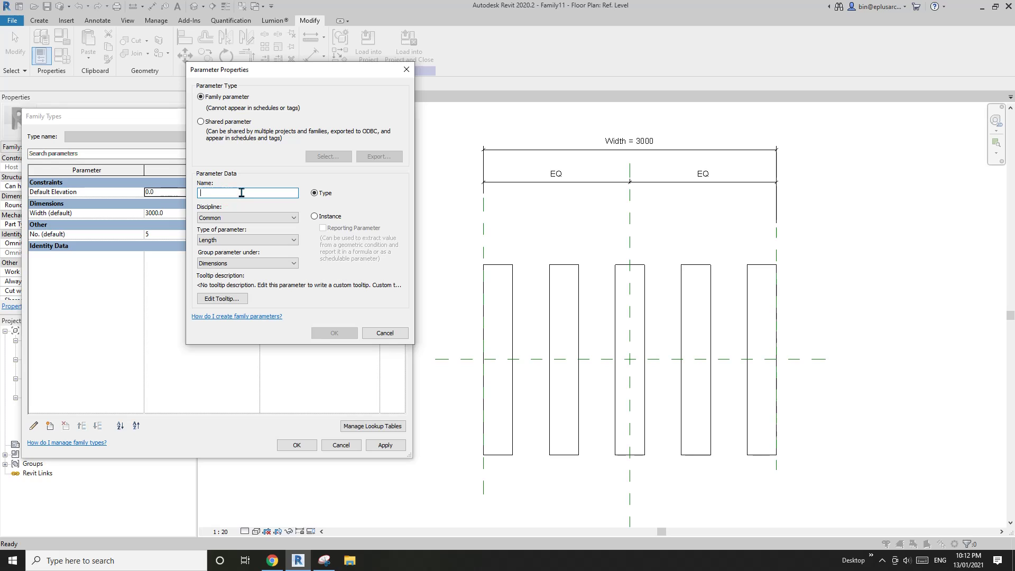
# - Create the instance parameter SP, give it a value of 300, and close Family Types
pyautogui.write('SP')
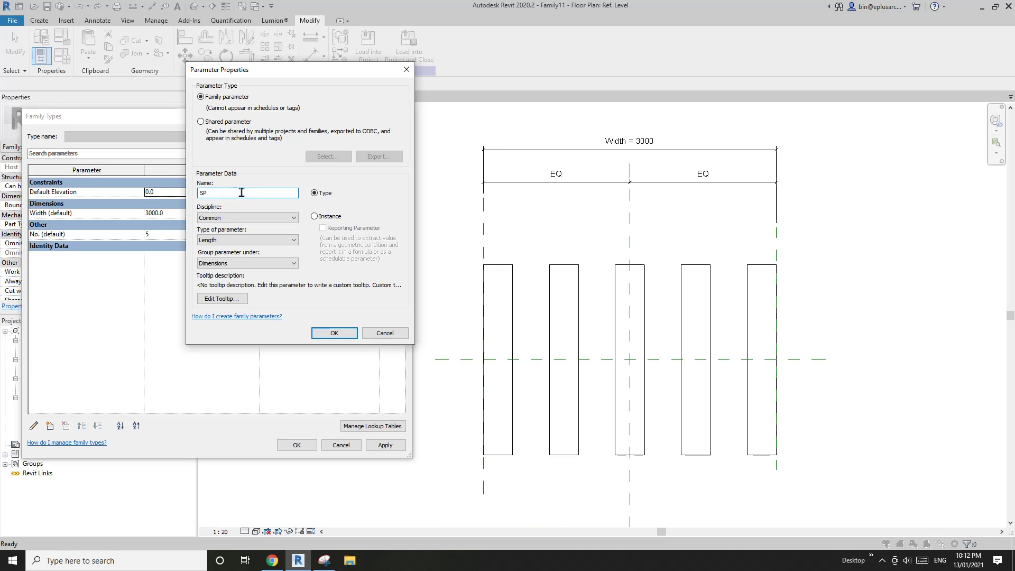
pyautogui.click(334, 216)
pyautogui.click(338, 333)
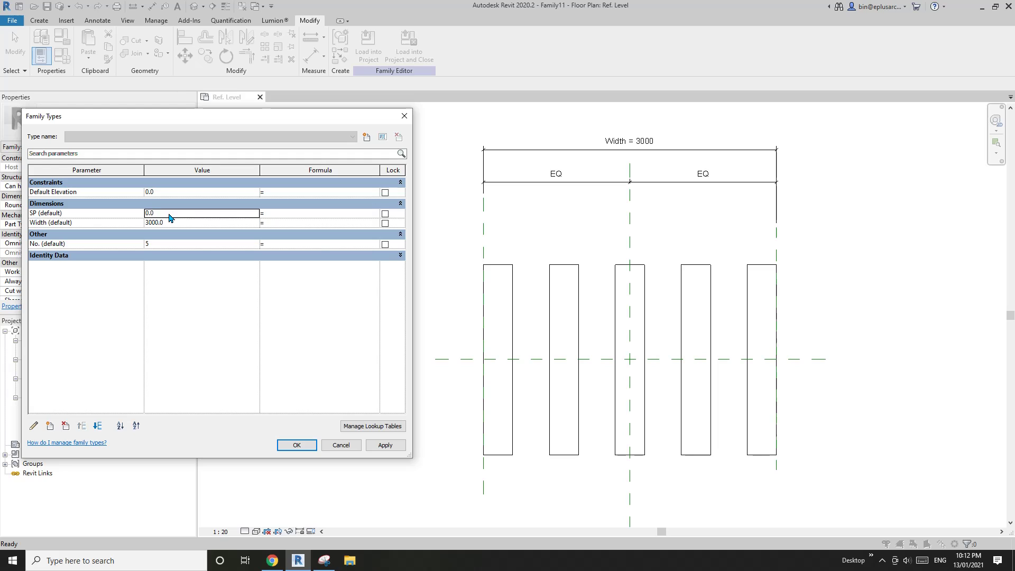
pyautogui.click(169, 214)
pyautogui.write('300')
pyautogui.click(296, 444)
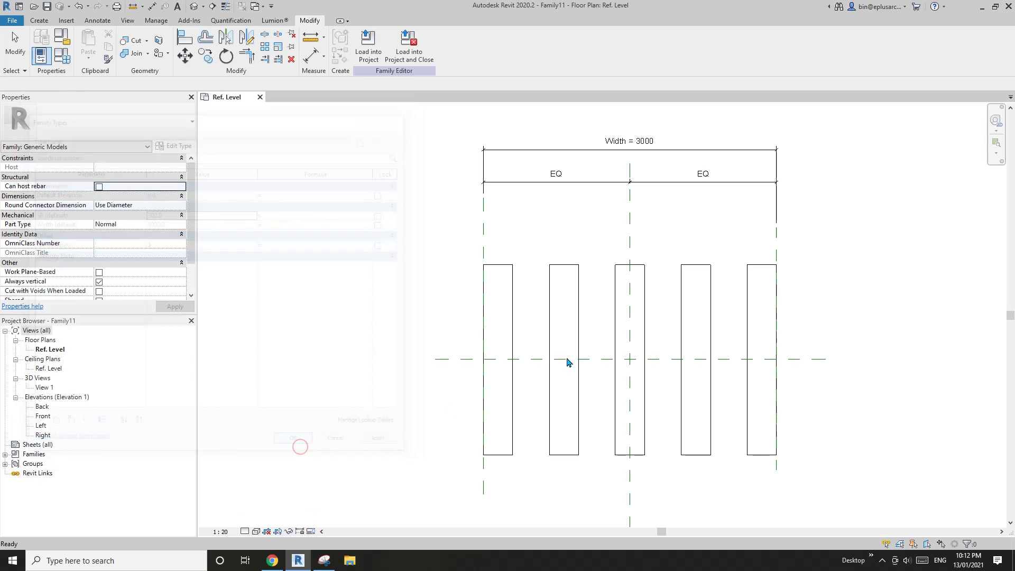
pyautogui.moveTo(450, 376); pyautogui.dragTo(433, 356, button='middle')
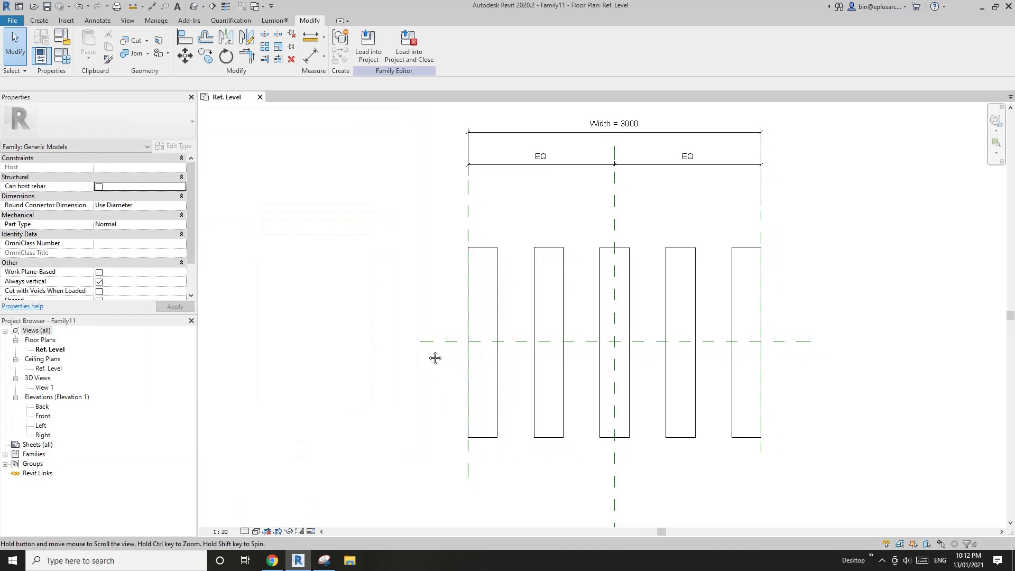
# - Take a new Snipping Tool capture of the five-slat plan, then switch back to Revit
pyautogui.click(324, 561)
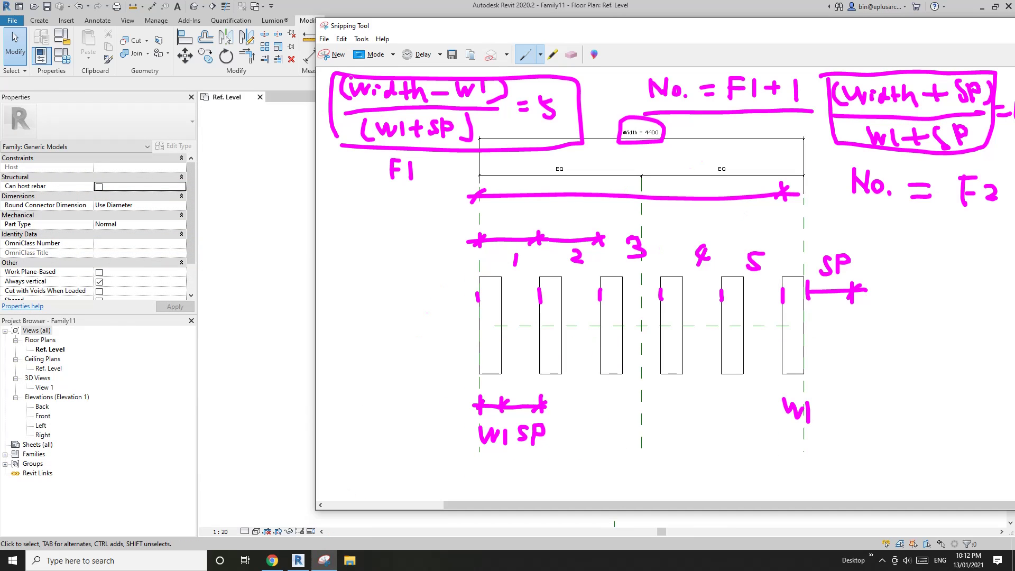
pyautogui.click(333, 55)
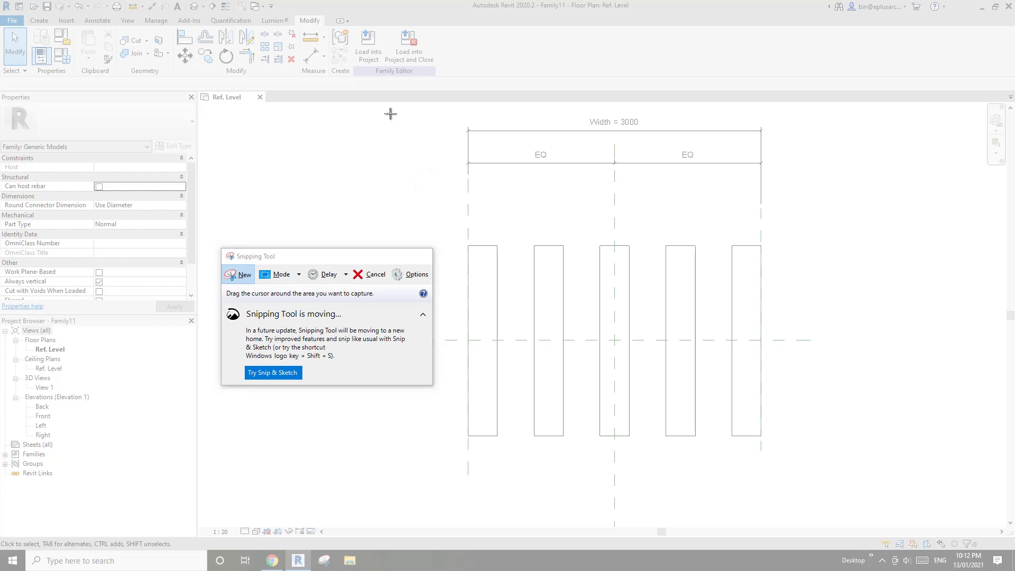
pyautogui.moveTo(390, 113)
pyautogui.mouseDown()
pyautogui.moveTo(827, 442)
pyautogui.moveTo(920, 483)
pyautogui.moveTo(976, 489)
pyautogui.mouseUp()
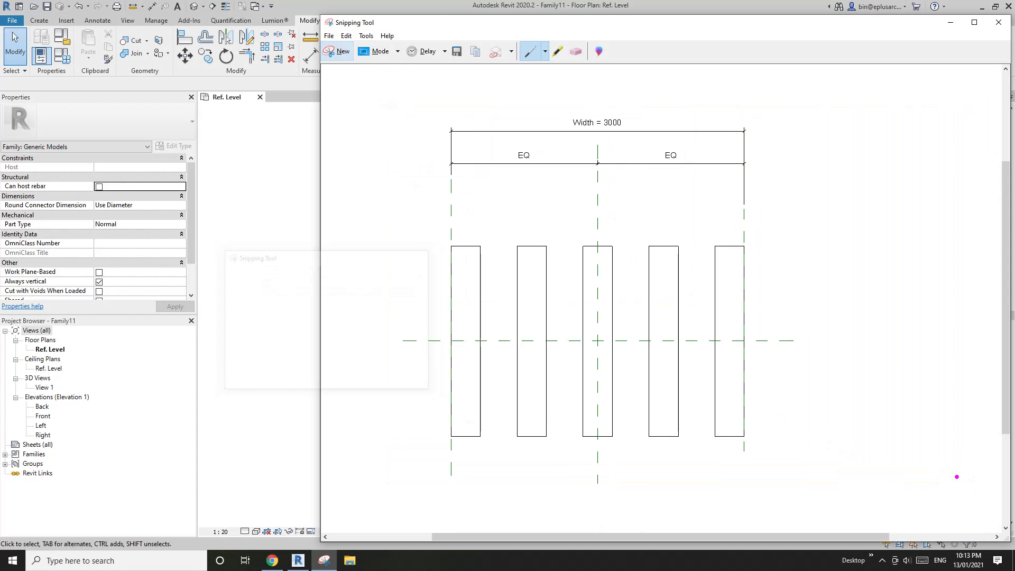
pyautogui.moveTo(572, 17); pyautogui.dragTo(385, 6)
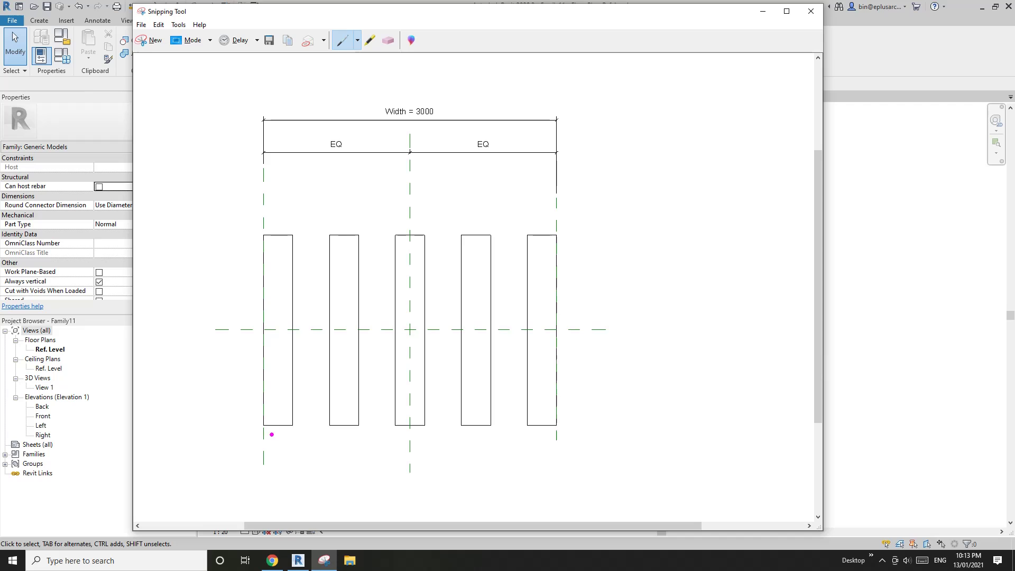
pyautogui.click(298, 561)
pyautogui.moveTo(445, 347); pyautogui.dragTo(430, 343, button='middle')
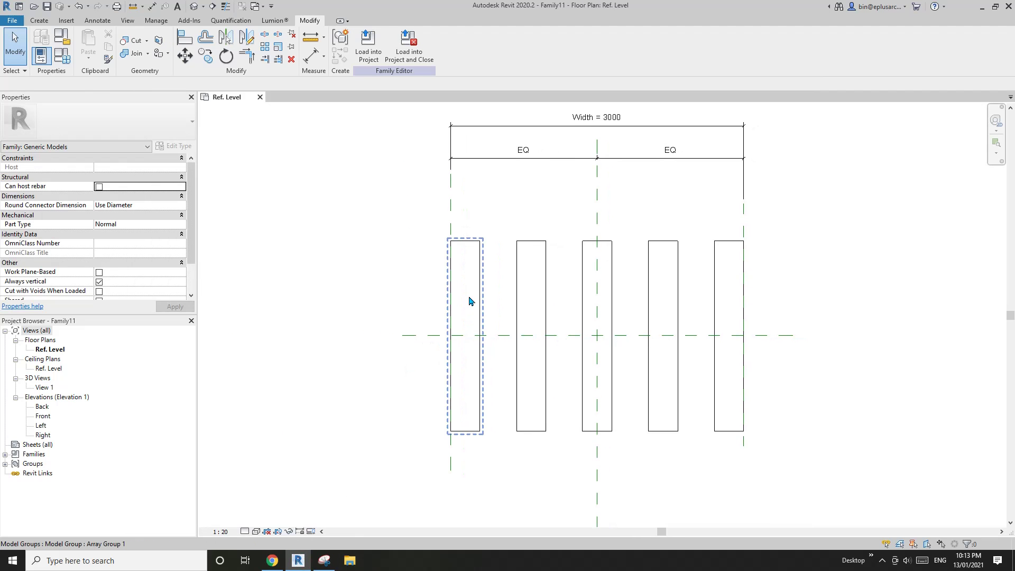
# - Edit the slat array group and open the first slat's type properties
pyautogui.click(469, 302)
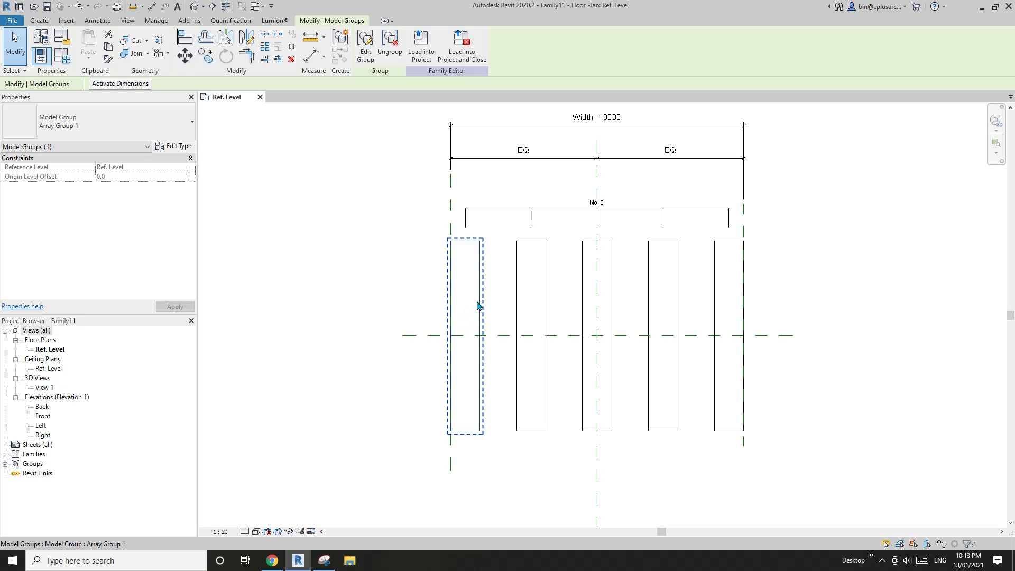
pyautogui.click(365, 46)
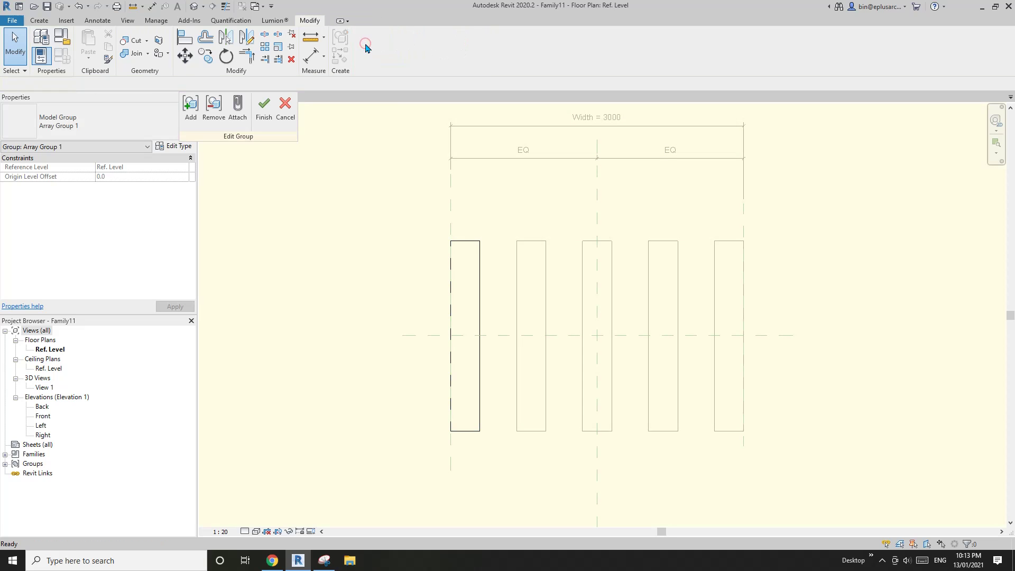
pyautogui.click(478, 301)
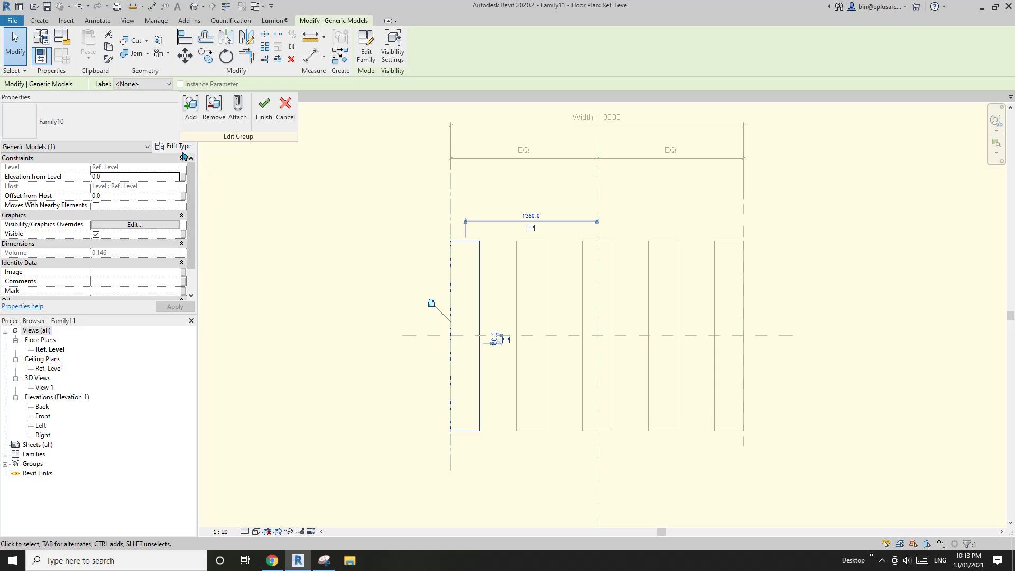
pyautogui.click(176, 146)
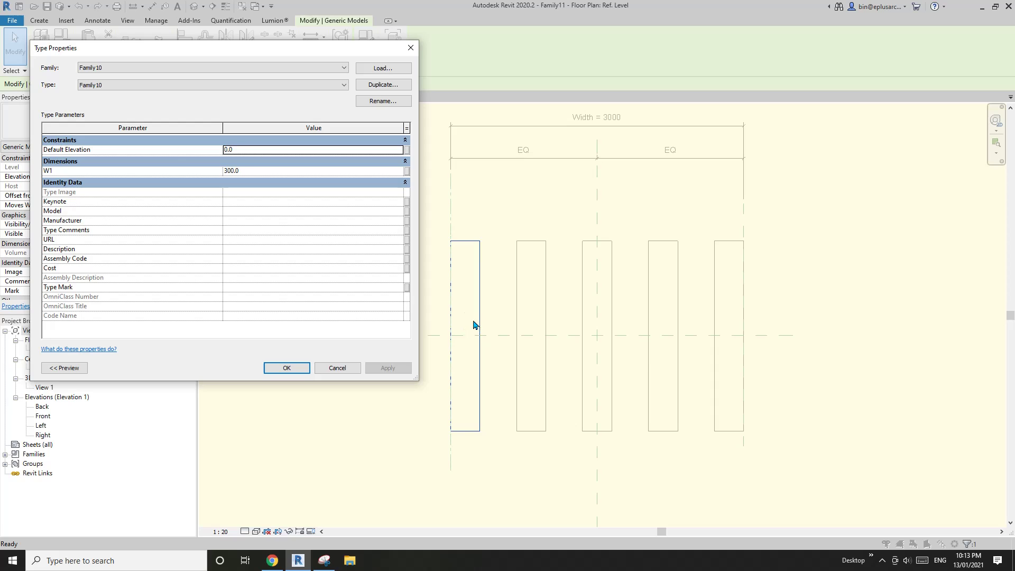
# - Associate the slat's W1 with a new instance family parameter W1, then finish the group
pyautogui.click(407, 172)
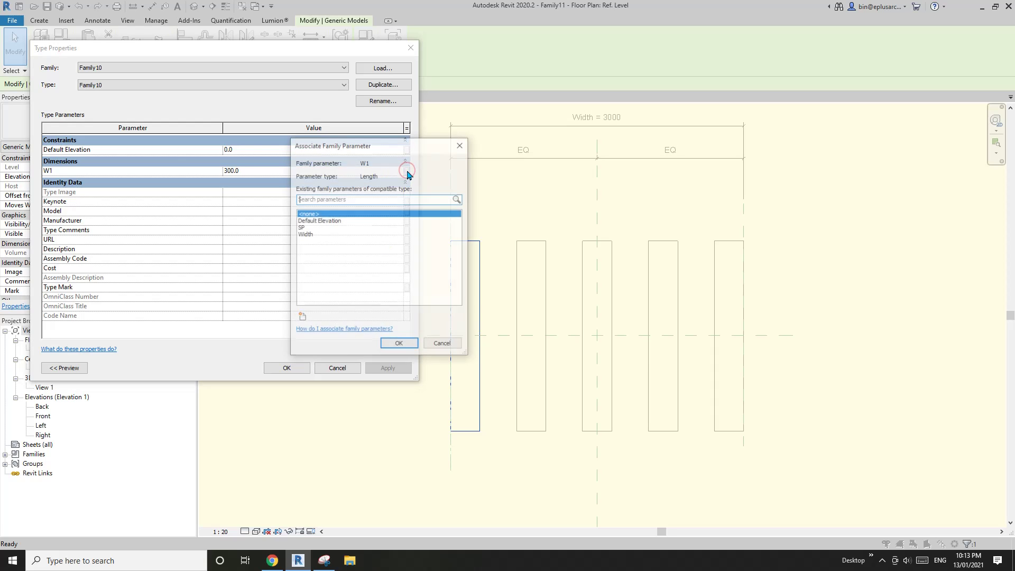
pyautogui.moveTo(390, 143); pyautogui.dragTo(438, 145)
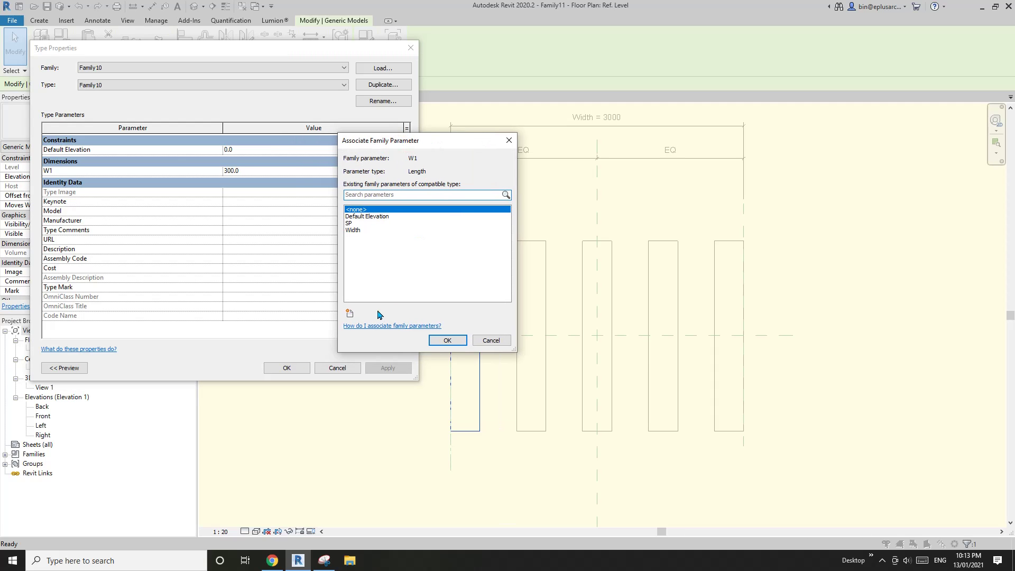
pyautogui.click(350, 314)
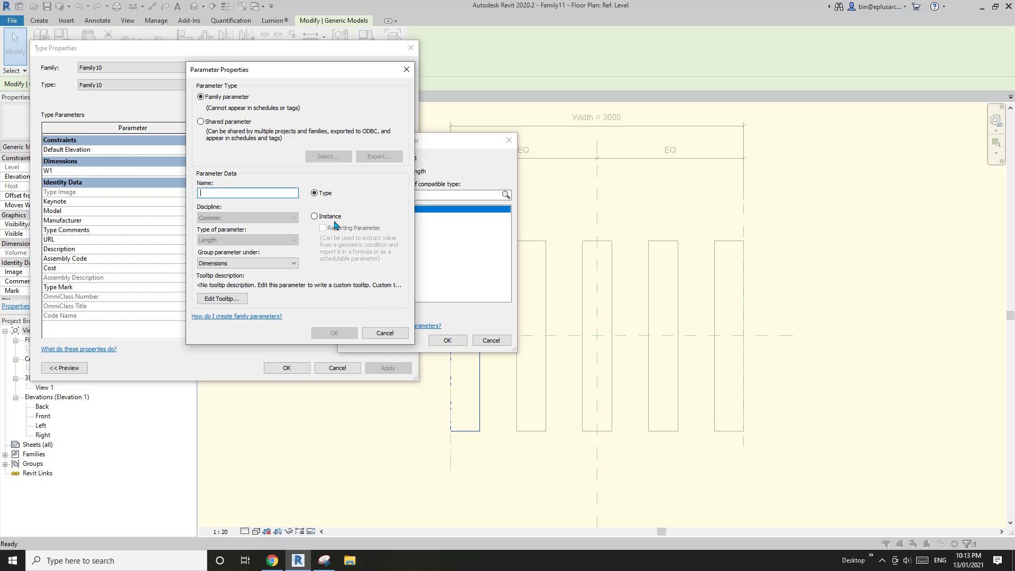
pyautogui.write('w')
pyautogui.write('W1')
pyautogui.click(316, 217)
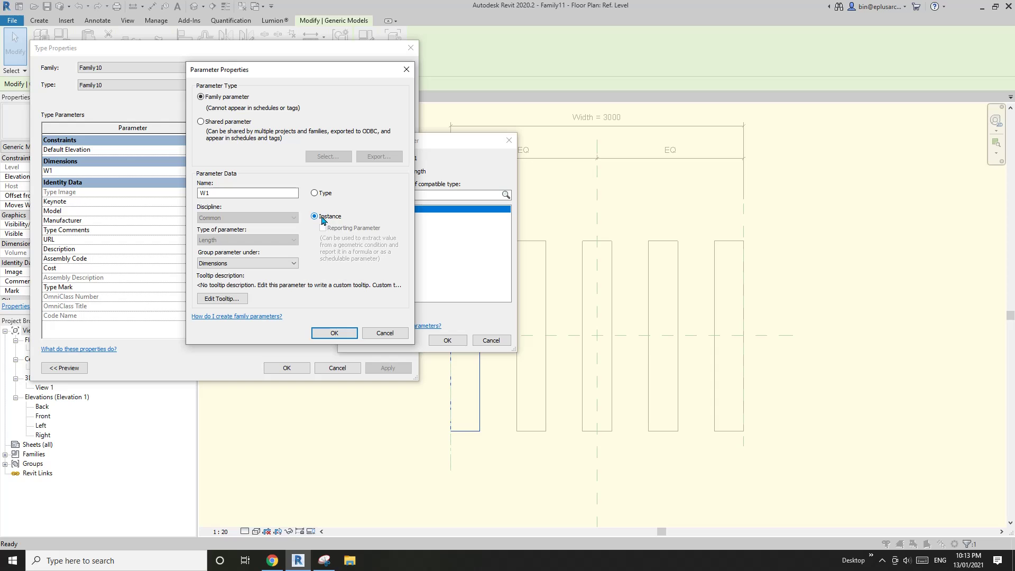
pyautogui.click(335, 332)
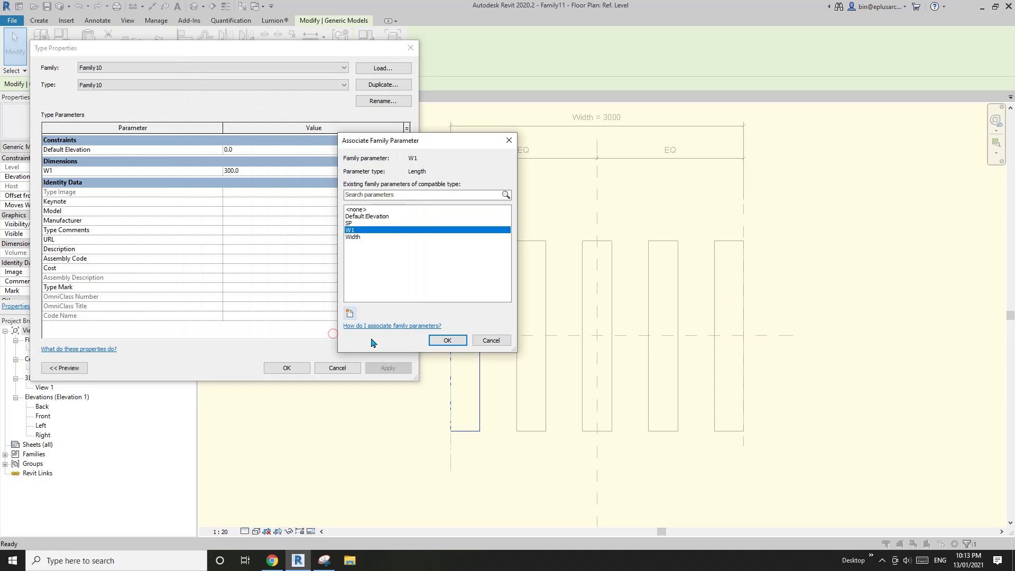
pyautogui.click(448, 341)
pyautogui.click(286, 368)
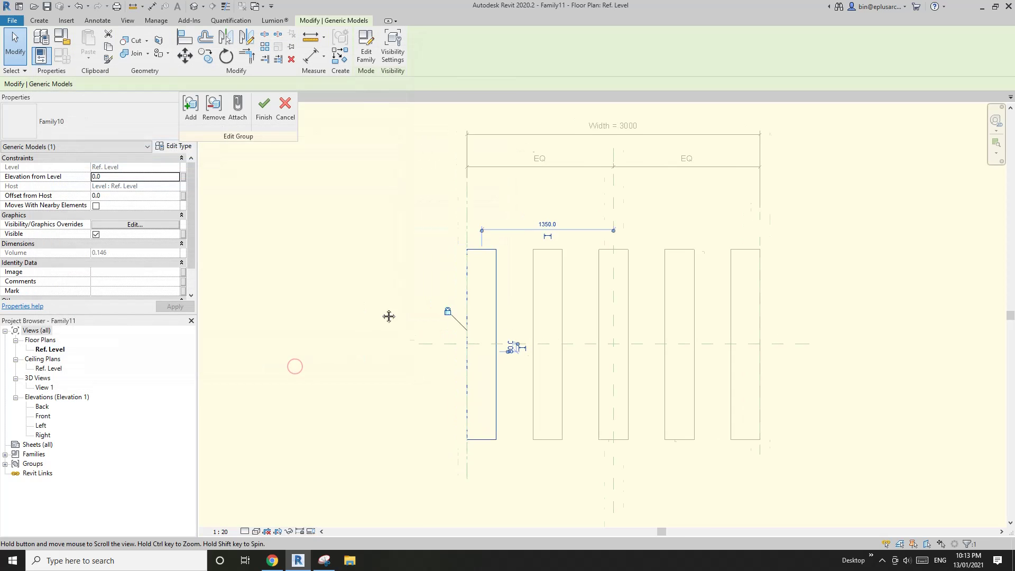
pyautogui.click(264, 109)
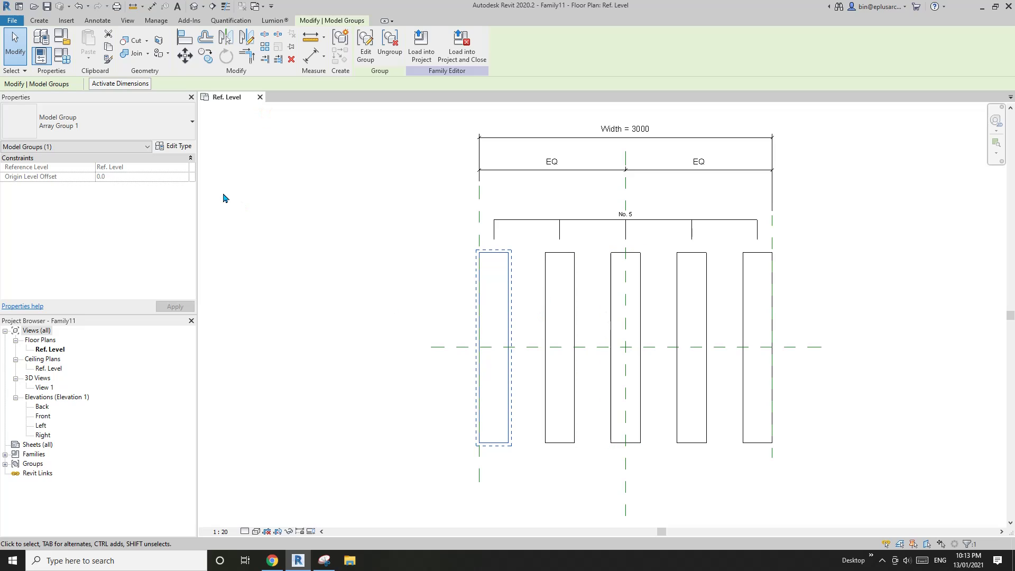
# - Change W1 to 400 in Family Types and apply it to widen the slats
pyautogui.click(62, 55)
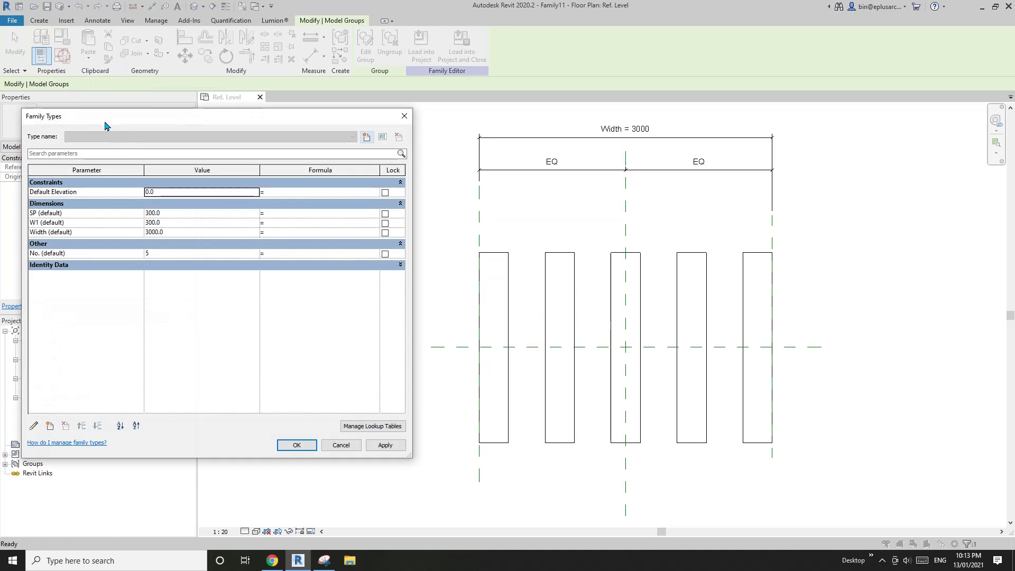
pyautogui.moveTo(151, 123); pyautogui.dragTo(154, 111)
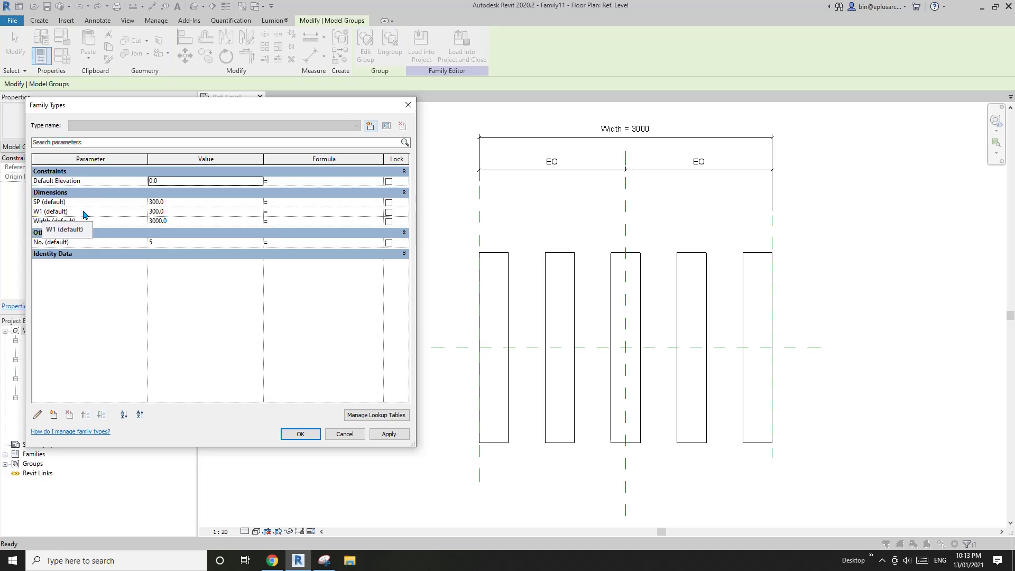
pyautogui.click(187, 211)
pyautogui.write('400')
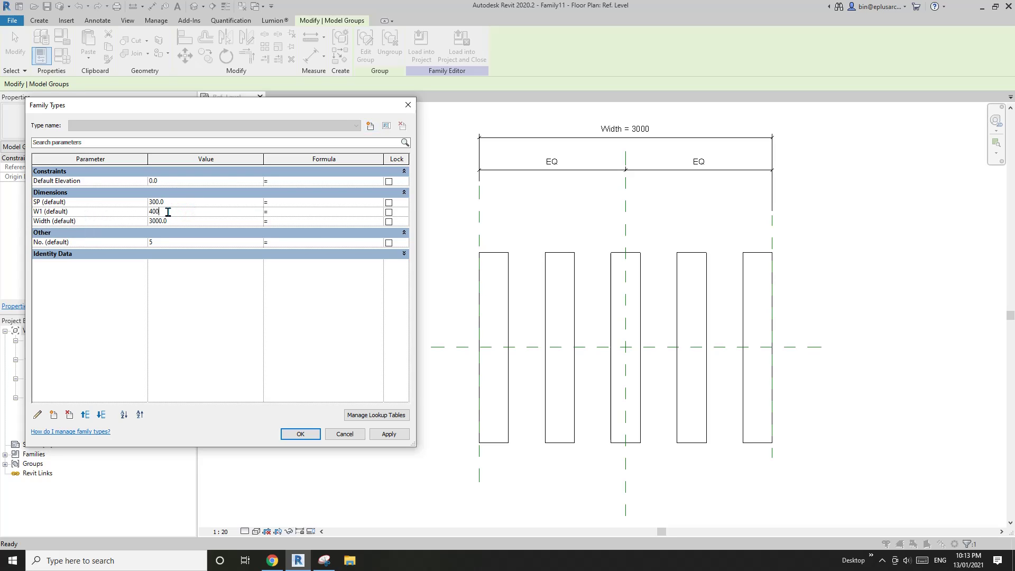
pyautogui.click(389, 434)
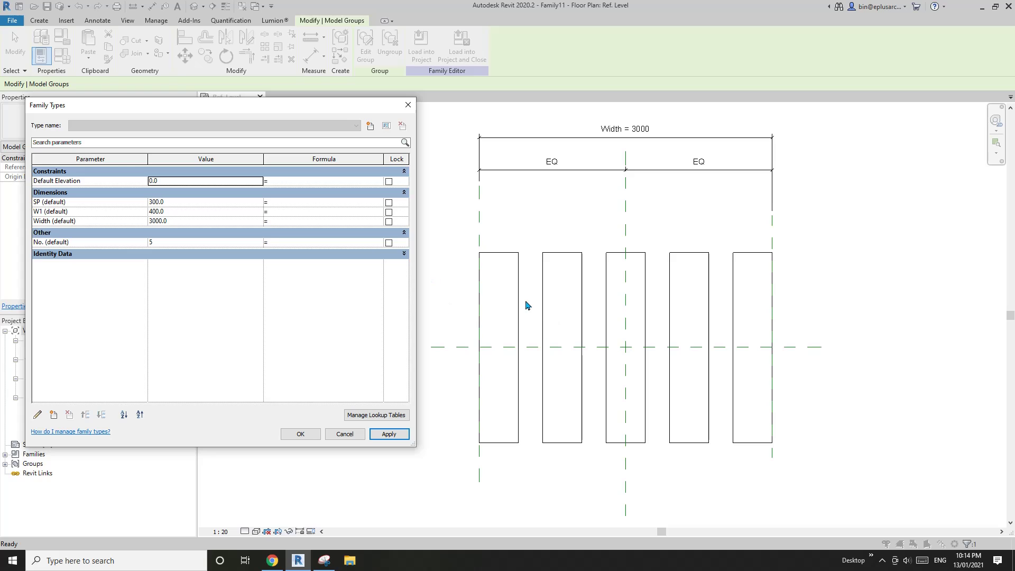
pyautogui.click(302, 434)
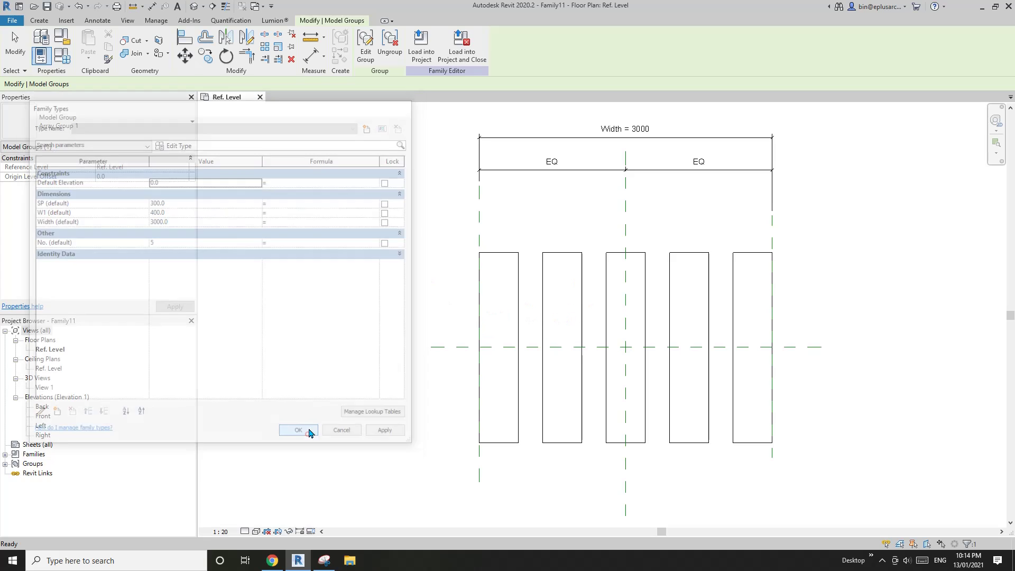
pyautogui.moveTo(358, 373); pyautogui.dragTo(388, 381, button='middle')
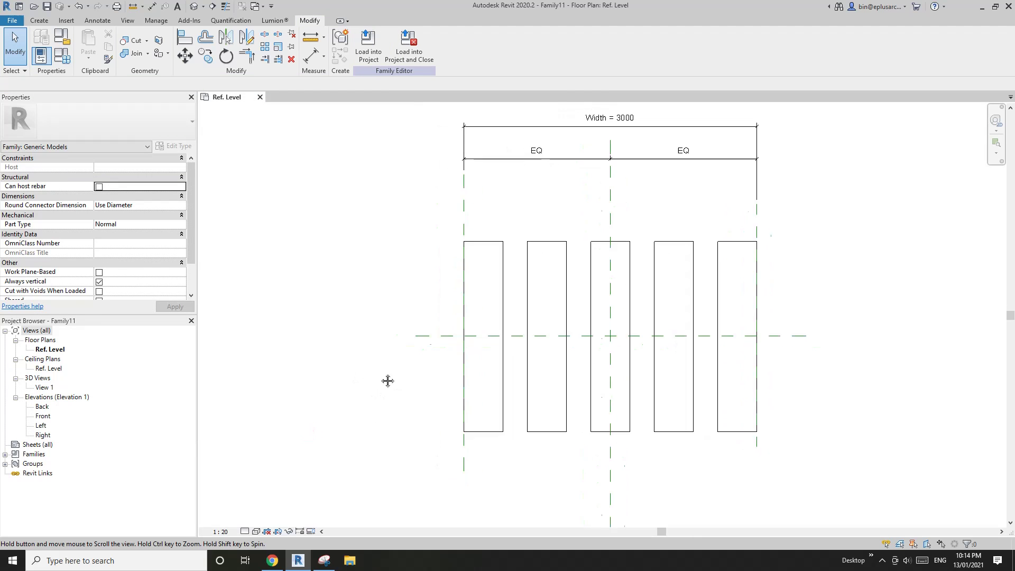
pyautogui.click(324, 561)
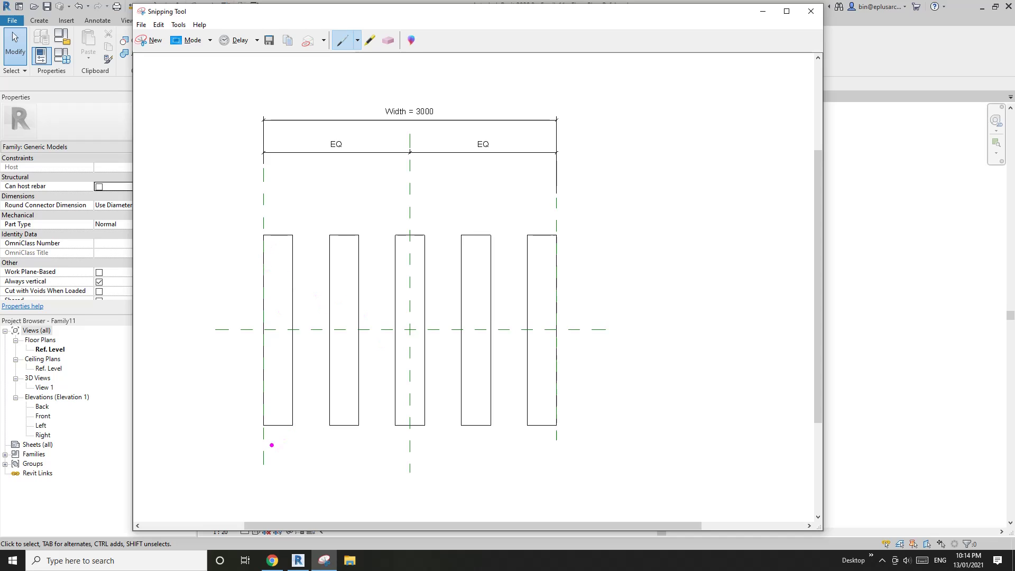
# - Handwrite W1 and SP under the first slat and draw a ticked line spanning the slats
pyautogui.moveTo(268, 436); pyautogui.dragTo(287, 438)
pyautogui.moveTo(317, 435); pyautogui.dragTo(306, 451)
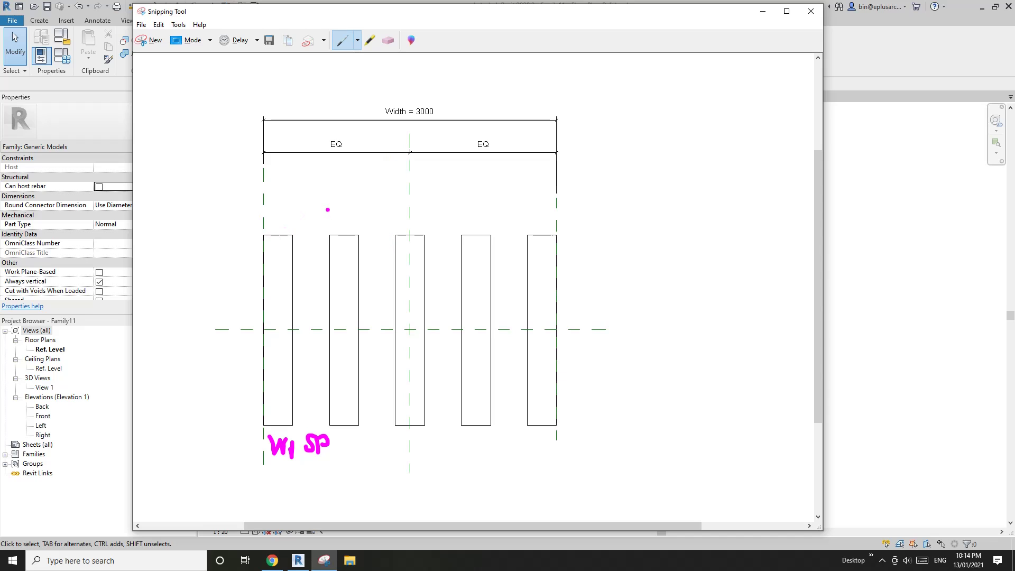
pyautogui.moveTo(328, 226)
pyautogui.mouseDown()
pyautogui.moveTo(328, 238)
pyautogui.moveTo(253, 219)
pyautogui.mouseUp()
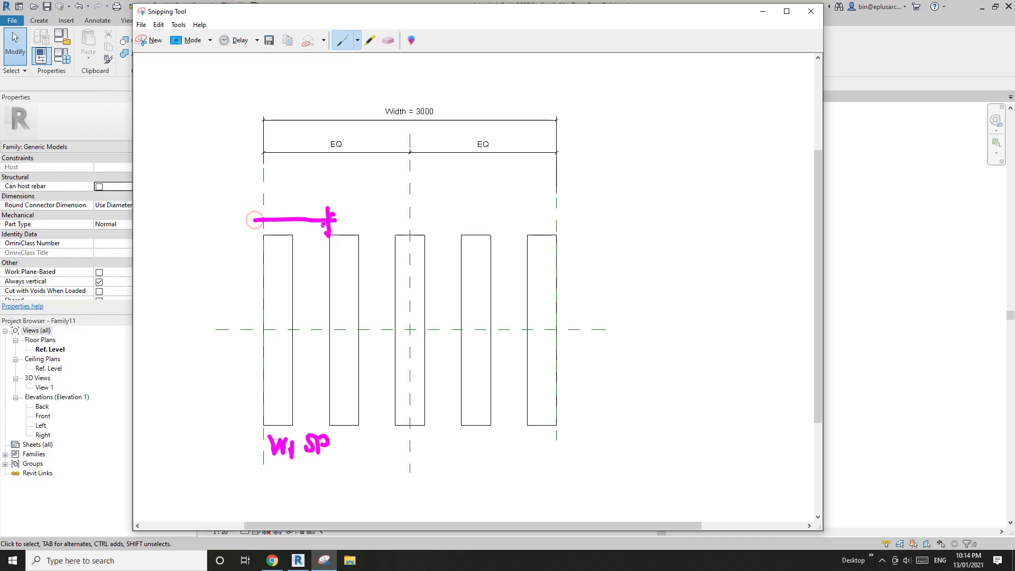
pyautogui.moveTo(392, 212); pyautogui.dragTo(393, 234)
pyautogui.moveTo(333, 220)
pyautogui.mouseDown()
pyautogui.moveTo(404, 219)
pyautogui.moveTo(392, 225)
pyautogui.mouseUp()
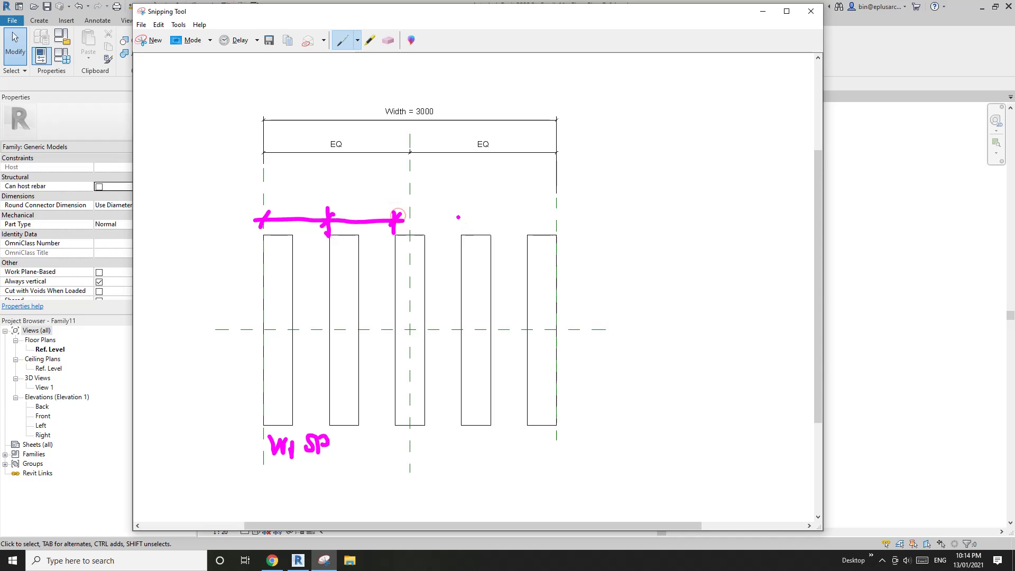
pyautogui.moveTo(459, 213); pyautogui.dragTo(460, 235)
pyautogui.moveTo(398, 221); pyautogui.dragTo(457, 228)
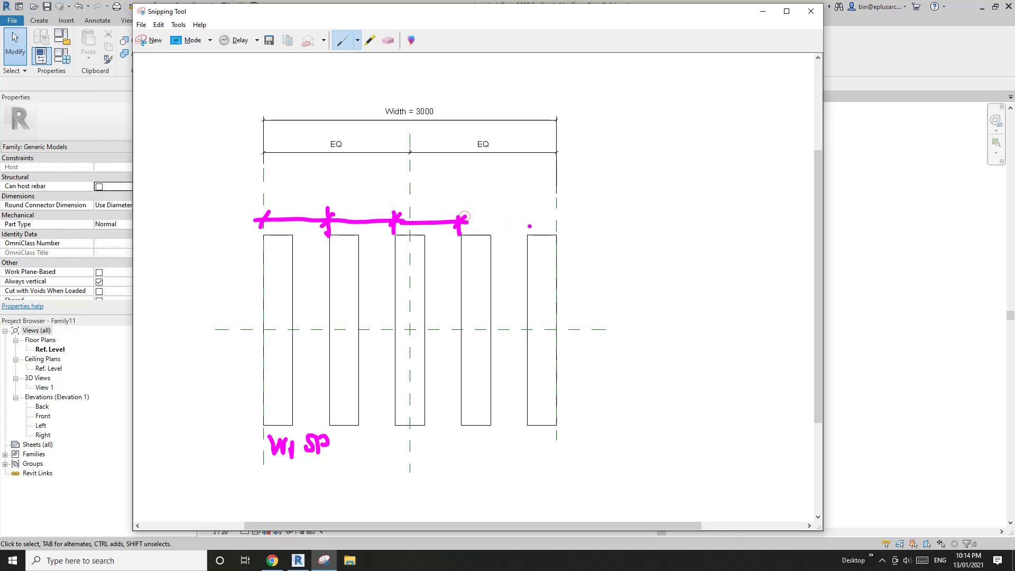
pyautogui.moveTo(528, 215); pyautogui.dragTo(528, 238)
pyautogui.moveTo(461, 222)
pyautogui.mouseDown()
pyautogui.moveTo(532, 224)
pyautogui.moveTo(522, 233)
pyautogui.mouseUp()
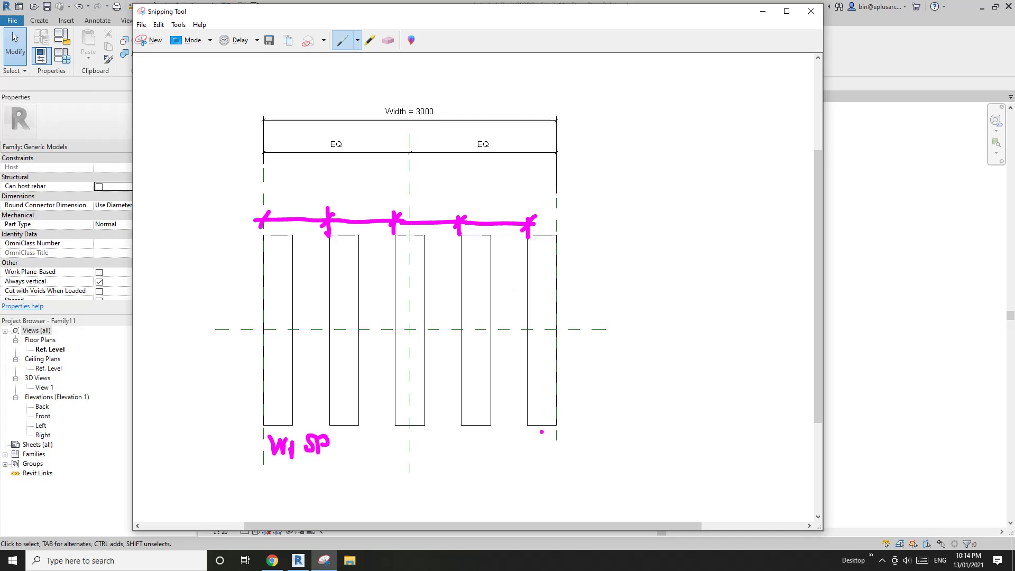
# - Label W1 under the last slat and write 'Width - W1' above the Width dimension
pyautogui.moveTo(532, 437); pyautogui.dragTo(554, 455)
pyautogui.click(553, 434)
pyautogui.moveTo(225, 72)
pyautogui.mouseDown()
pyautogui.moveTo(256, 88)
pyautogui.moveTo(257, 72)
pyautogui.moveTo(267, 80)
pyautogui.moveTo(274, 68)
pyautogui.moveTo(275, 89)
pyautogui.moveTo(294, 69)
pyautogui.moveTo(299, 80)
pyautogui.moveTo(368, 85)
pyautogui.mouseUp()
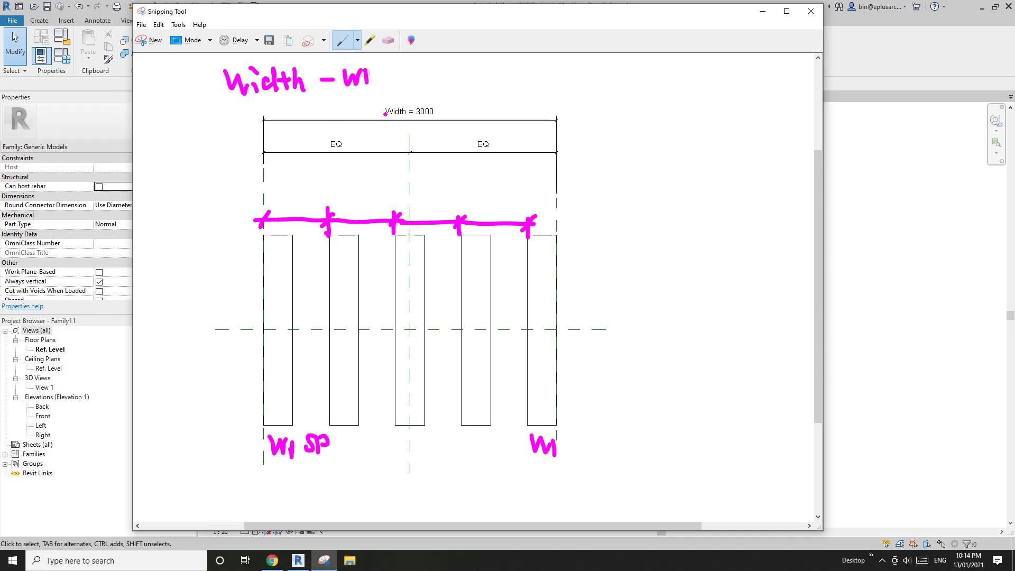
# - Draw a long line across the slats, bracket 'Width - W1', and relabel the first slat (W1+SP)
pyautogui.moveTo(252, 190)
pyautogui.mouseDown()
pyautogui.moveTo(529, 194)
pyautogui.moveTo(524, 201)
pyautogui.moveTo(521, 182)
pyautogui.mouseUp()
pyautogui.moveTo(263, 181)
pyautogui.mouseDown()
pyautogui.moveTo(260, 197)
pyautogui.moveTo(270, 183)
pyautogui.mouseUp()
pyautogui.moveTo(223, 65)
pyautogui.mouseDown()
pyautogui.moveTo(194, 106)
pyautogui.moveTo(381, 97)
pyautogui.mouseUp()
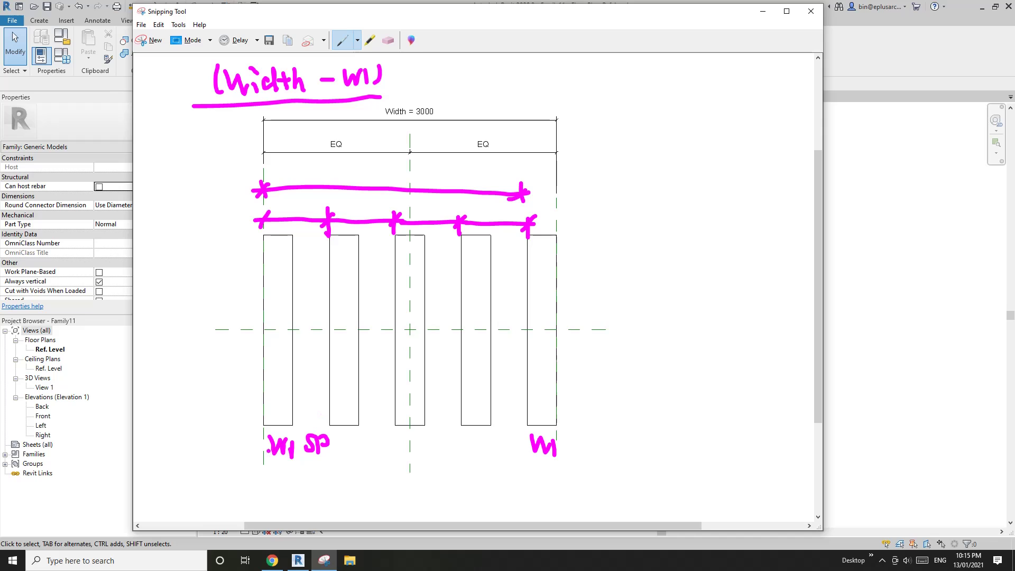
pyautogui.moveTo(299, 438)
pyautogui.mouseDown()
pyautogui.moveTo(300, 456)
pyautogui.moveTo(338, 440)
pyautogui.moveTo(326, 466)
pyautogui.mouseUp()
pyautogui.moveTo(263, 432); pyautogui.dragTo(264, 460)
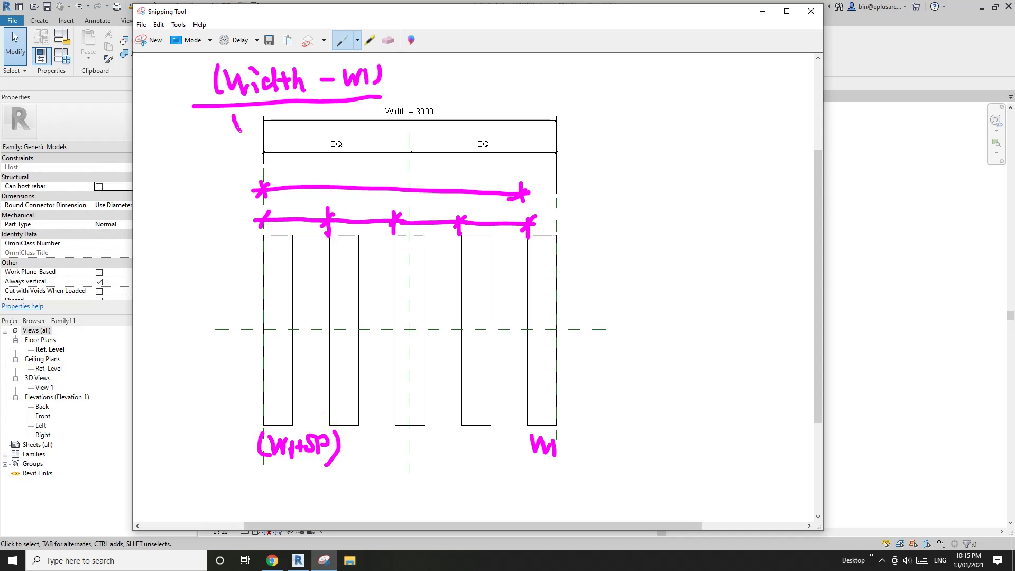
# - Write W1+SP under the fraction bar and add an equals sign
pyautogui.moveTo(240, 130)
pyautogui.mouseDown()
pyautogui.moveTo(263, 119)
pyautogui.moveTo(271, 128)
pyautogui.mouseUp()
pyautogui.moveTo(283, 123)
pyautogui.mouseDown()
pyautogui.moveTo(310, 130)
pyautogui.moveTo(328, 120)
pyautogui.mouseUp()
pyautogui.click(328, 122)
pyautogui.moveTo(387, 89); pyautogui.dragTo(402, 92)
pyautogui.moveTo(394, 96); pyautogui.dragTo(410, 98)
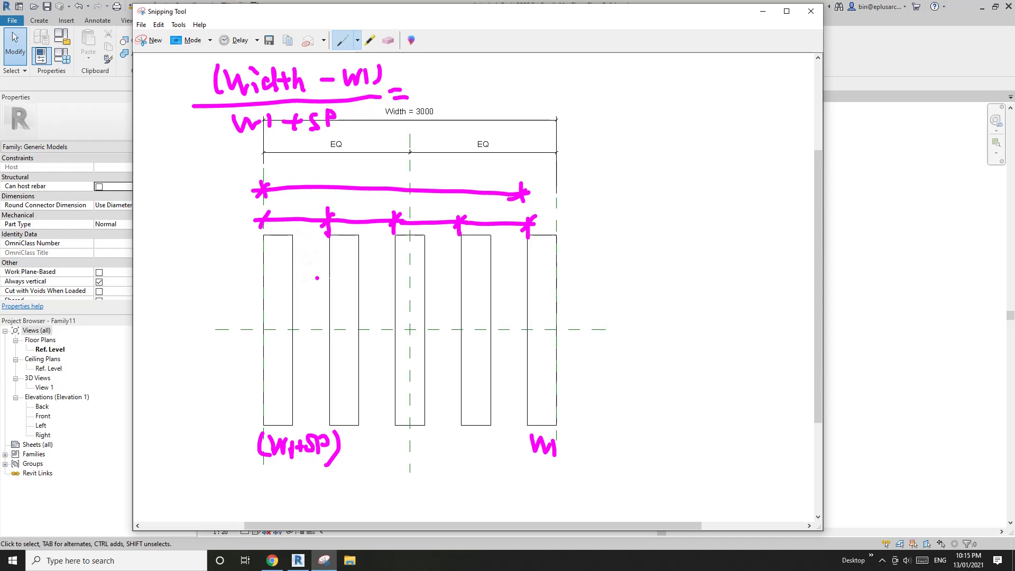
# - Number the four spacings between the slats 1 to 4
pyautogui.moveTo(304, 269); pyautogui.dragTo(292, 288)
pyautogui.moveTo(351, 271); pyautogui.dragTo(433, 283)
pyautogui.moveTo(502, 263); pyautogui.dragTo(492, 281)
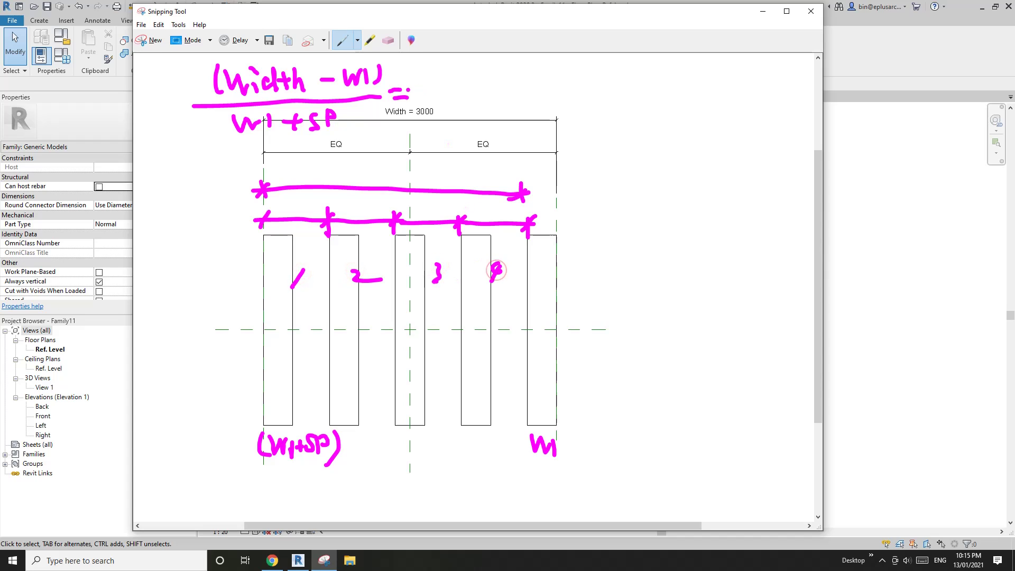
pyautogui.click(399, 88)
# - Write 'No.' after the equals sign, box it, and add '1 +' before the fraction
pyautogui.moveTo(431, 101)
pyautogui.mouseDown()
pyautogui.moveTo(455, 76)
pyautogui.moveTo(461, 95)
pyautogui.mouseUp()
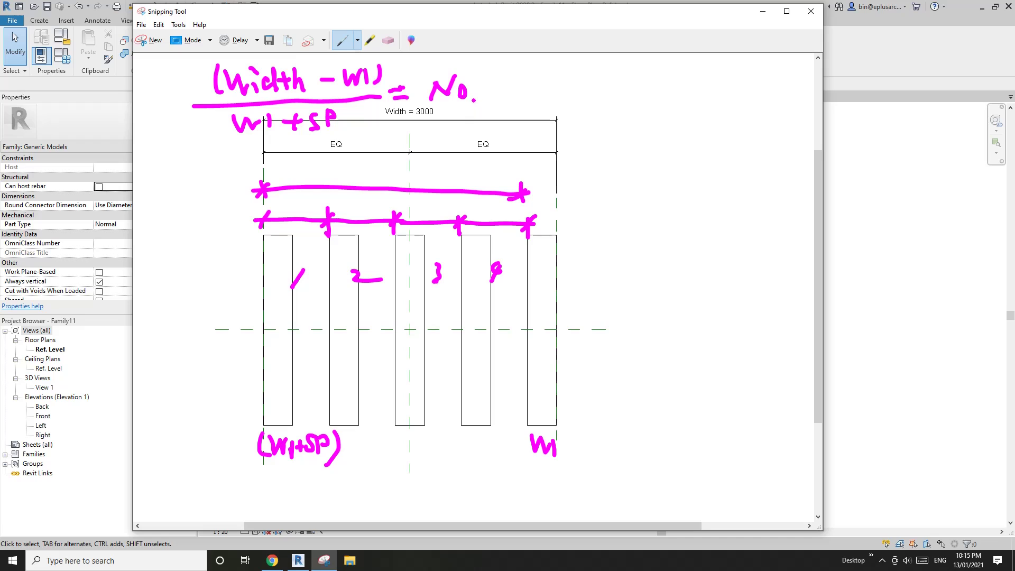
pyautogui.click(473, 99)
pyautogui.moveTo(427, 108)
pyautogui.mouseDown()
pyautogui.moveTo(480, 108)
pyautogui.moveTo(471, 62)
pyautogui.moveTo(421, 65)
pyautogui.moveTo(424, 106)
pyautogui.mouseUp()
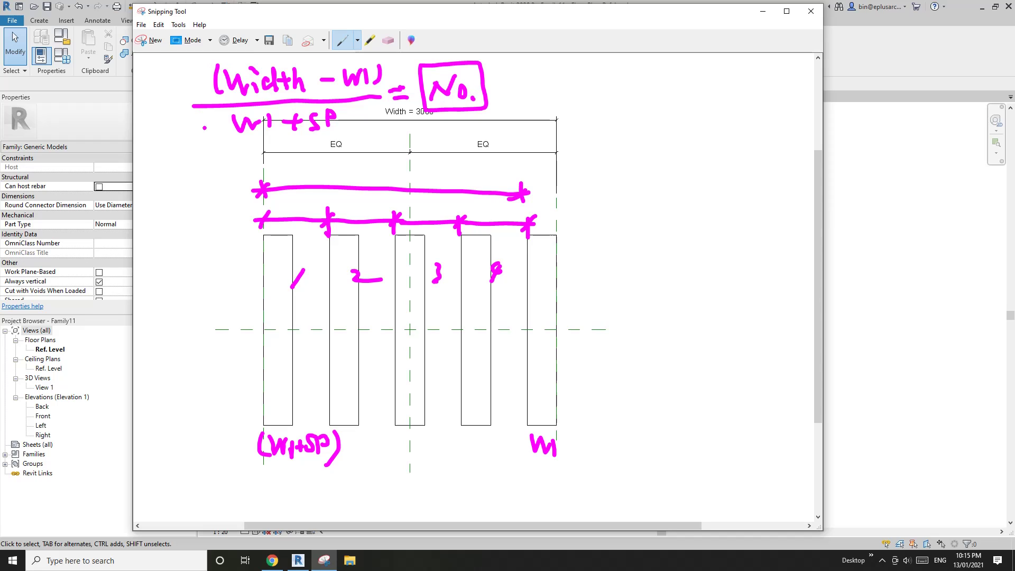
pyautogui.moveTo(166, 108); pyautogui.dragTo(193, 106)
pyautogui.moveTo(181, 96)
pyautogui.mouseDown()
pyautogui.moveTo(183, 115)
pyautogui.moveTo(159, 116)
pyautogui.mouseUp()
pyautogui.click(157, 96)
pyautogui.click(157, 101)
# - Write 'width', extend the ticked line past the last slat, mark the SP span, and number spacing 5
pyautogui.moveTo(556, 72)
pyautogui.mouseDown()
pyautogui.moveTo(581, 73)
pyautogui.moveTo(586, 88)
pyautogui.moveTo(602, 66)
pyautogui.moveTo(616, 90)
pyautogui.moveTo(622, 75)
pyautogui.moveTo(638, 94)
pyautogui.mouseUp()
pyautogui.moveTo(534, 223); pyautogui.dragTo(624, 224)
pyautogui.moveTo(613, 211); pyautogui.dragTo(616, 236)
pyautogui.moveTo(585, 435)
pyautogui.mouseDown()
pyautogui.moveTo(571, 455)
pyautogui.moveTo(616, 432)
pyautogui.moveTo(564, 426)
pyautogui.mouseUp()
pyautogui.moveTo(626, 423); pyautogui.dragTo(556, 425)
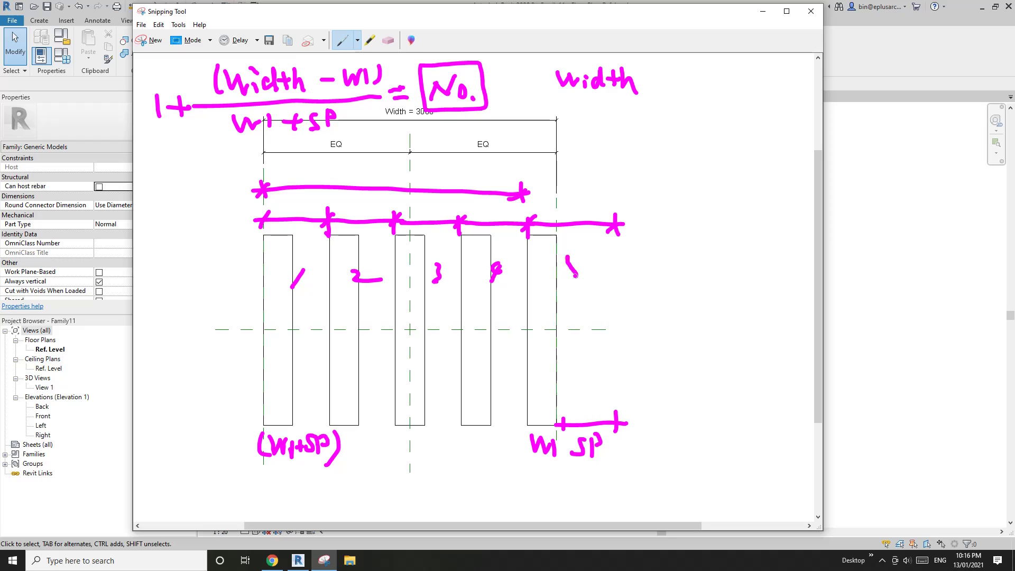
pyautogui.moveTo(565, 255)
pyautogui.mouseDown()
pyautogui.moveTo(561, 275)
pyautogui.moveTo(564, 258)
pyautogui.mouseUp()
# - Write the second fraction (width + SP) over (W1 + SP)
pyautogui.moveTo(645, 80); pyautogui.dragTo(664, 78)
pyautogui.moveTo(657, 71)
pyautogui.mouseDown()
pyautogui.moveTo(656, 91)
pyautogui.moveTo(682, 90)
pyautogui.moveTo(683, 80)
pyautogui.mouseUp()
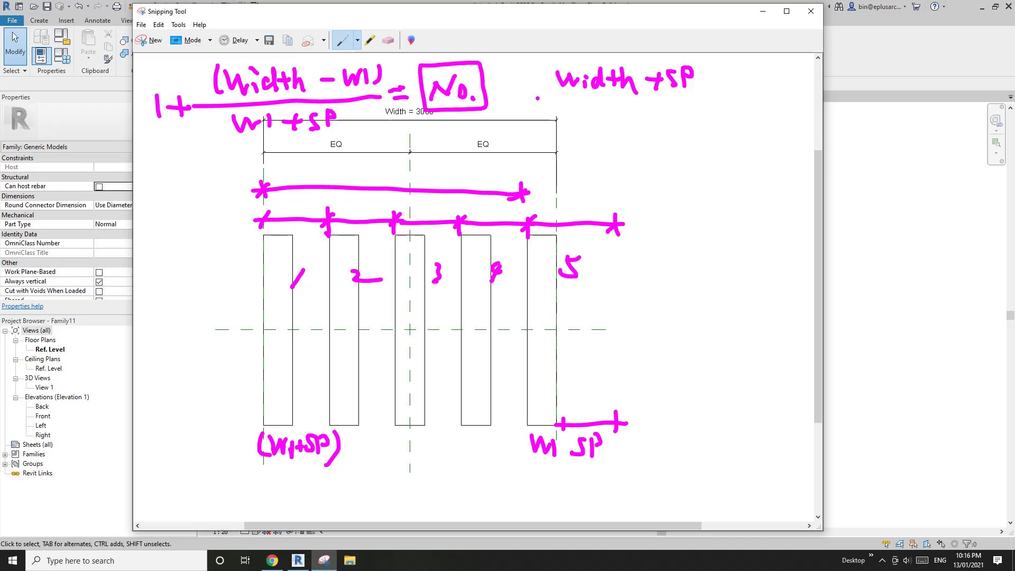
pyautogui.moveTo(540, 99); pyautogui.dragTo(696, 94)
pyautogui.moveTo(577, 113)
pyautogui.mouseDown()
pyautogui.moveTo(602, 129)
pyautogui.moveTo(613, 113)
pyautogui.mouseUp()
pyautogui.moveTo(620, 111)
pyautogui.mouseDown()
pyautogui.moveTo(651, 112)
pyautogui.moveTo(657, 127)
pyautogui.moveTo(670, 113)
pyautogui.moveTo(671, 134)
pyautogui.mouseUp()
pyautogui.moveTo(670, 111); pyautogui.dragTo(670, 123)
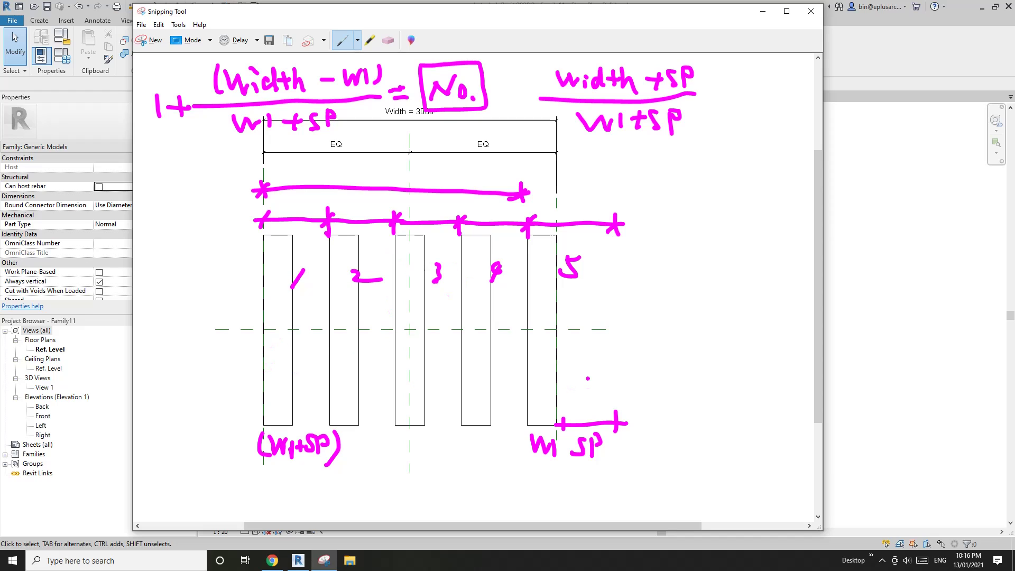
# - Add '= No.' after the second fraction, redraw the 1, and underline W1+SP
pyautogui.moveTo(704, 93)
pyautogui.mouseDown()
pyautogui.moveTo(733, 87)
pyautogui.moveTo(734, 104)
pyautogui.moveTo(760, 98)
pyautogui.mouseUp()
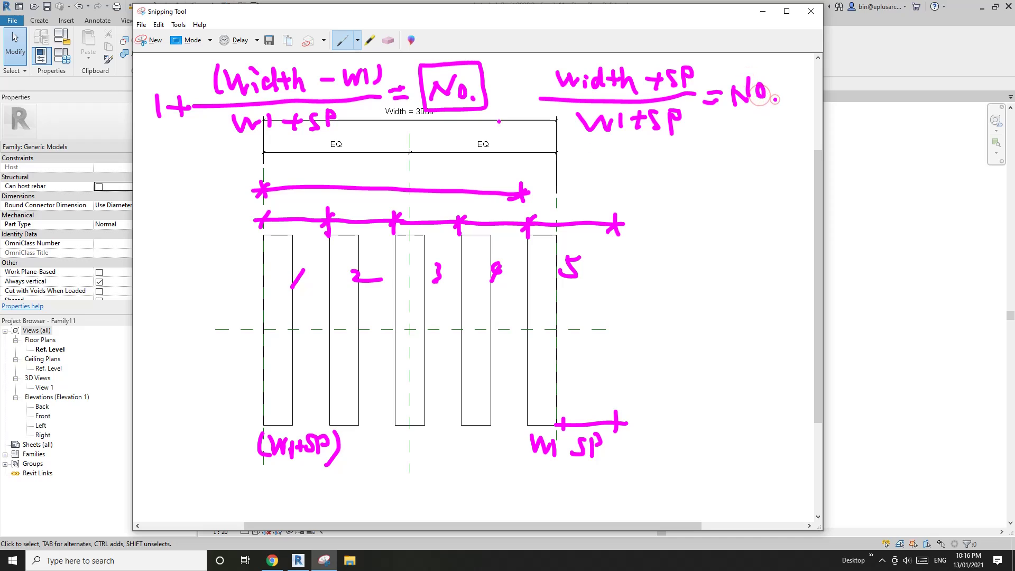
pyautogui.click(775, 99)
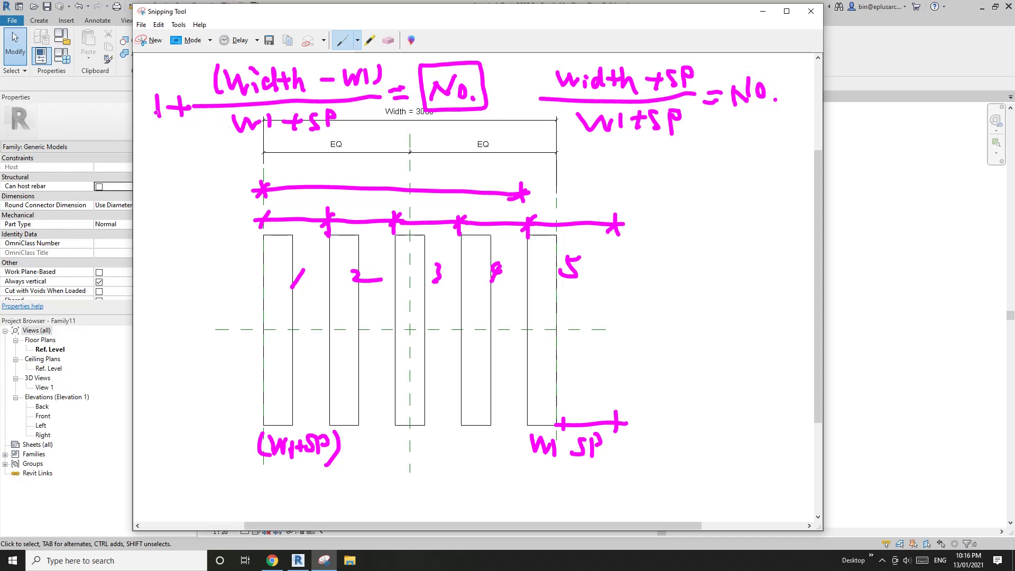
pyautogui.moveTo(156, 95); pyautogui.dragTo(158, 118)
pyautogui.moveTo(573, 143); pyautogui.dragTo(704, 140)
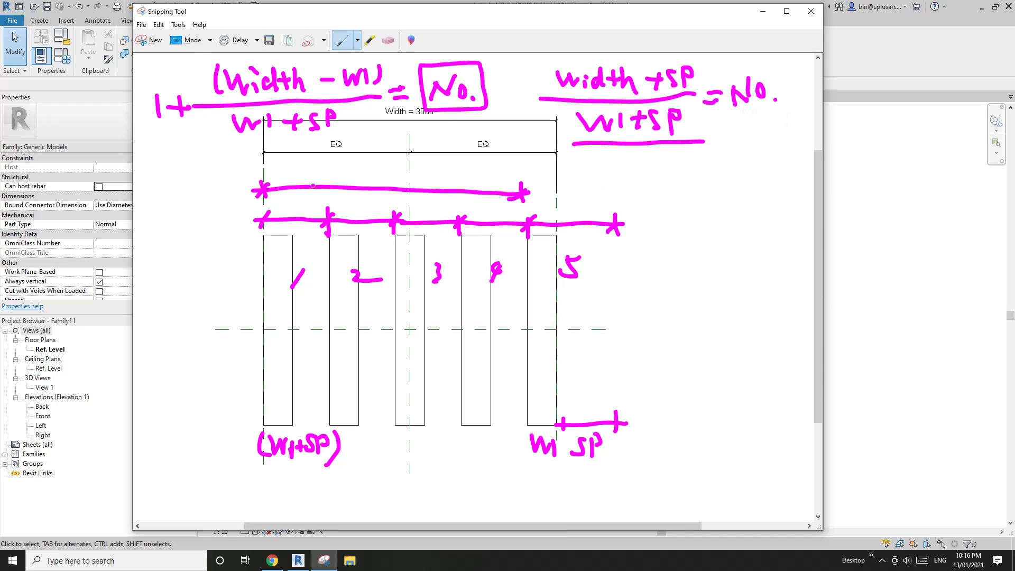
pyautogui.moveTo(467, 15); pyautogui.dragTo(608, 13)
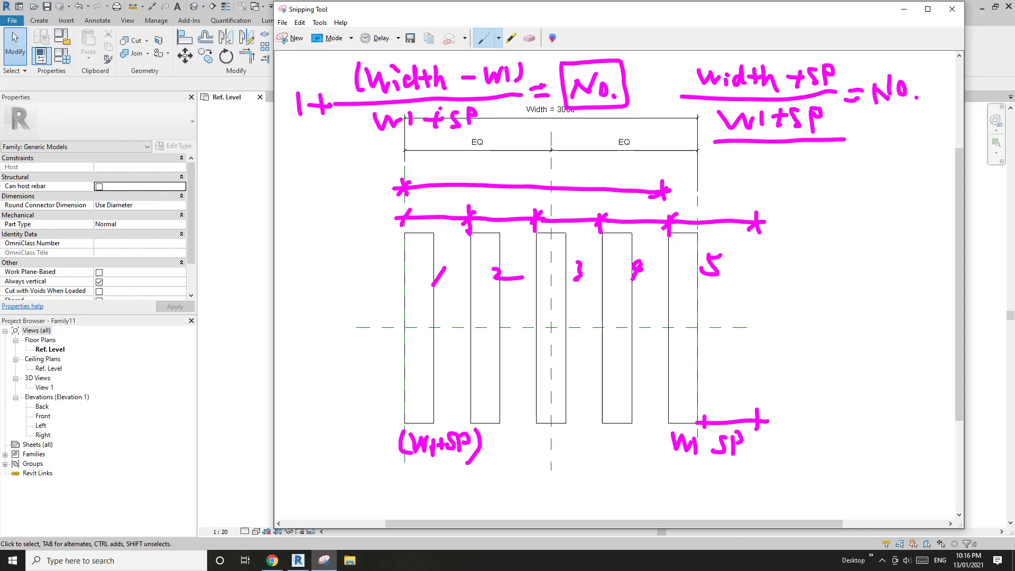
# - Enter '(Width - W1) / (W1 + SP) + 1' as the No. formula and apply it
pyautogui.click(249, 294)
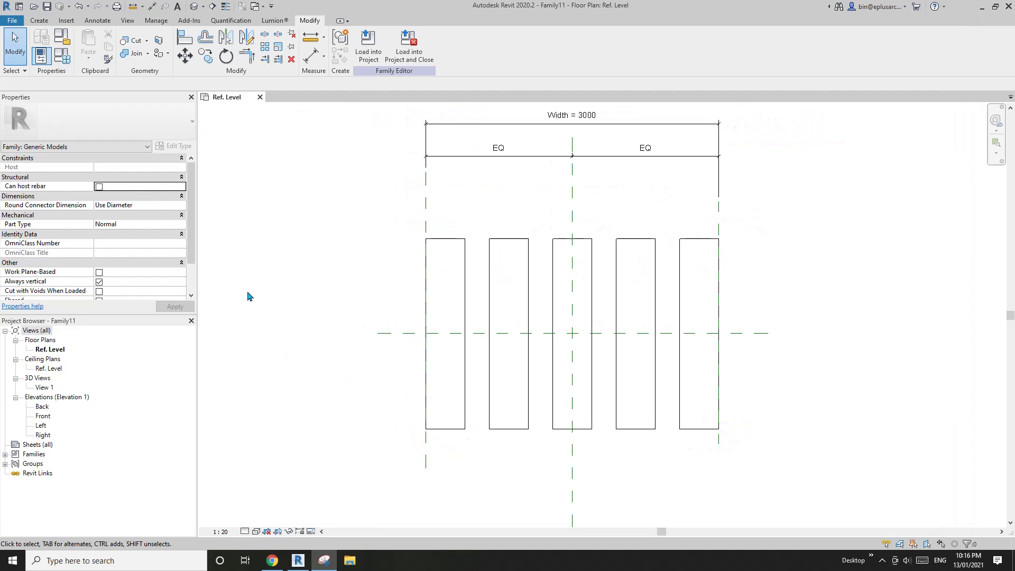
pyautogui.click(64, 55)
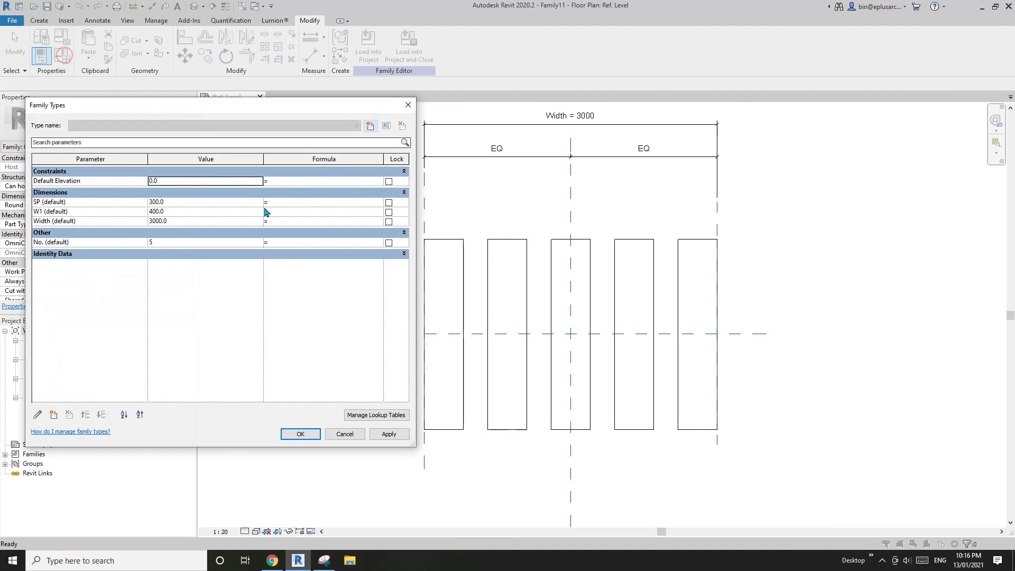
pyautogui.click(287, 243)
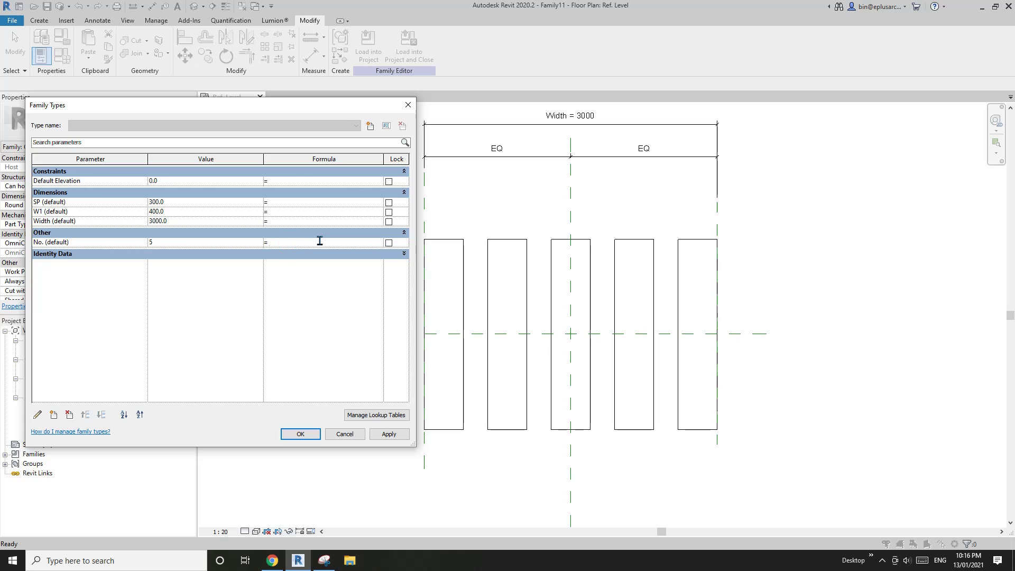
pyautogui.write('(Width - W1) / (W1 + SP)')
pyautogui.press('Return')
pyautogui.click(315, 286)
pyautogui.click(350, 242)
pyautogui.write('+ 1')
pyautogui.click(337, 305)
pyautogui.click(388, 434)
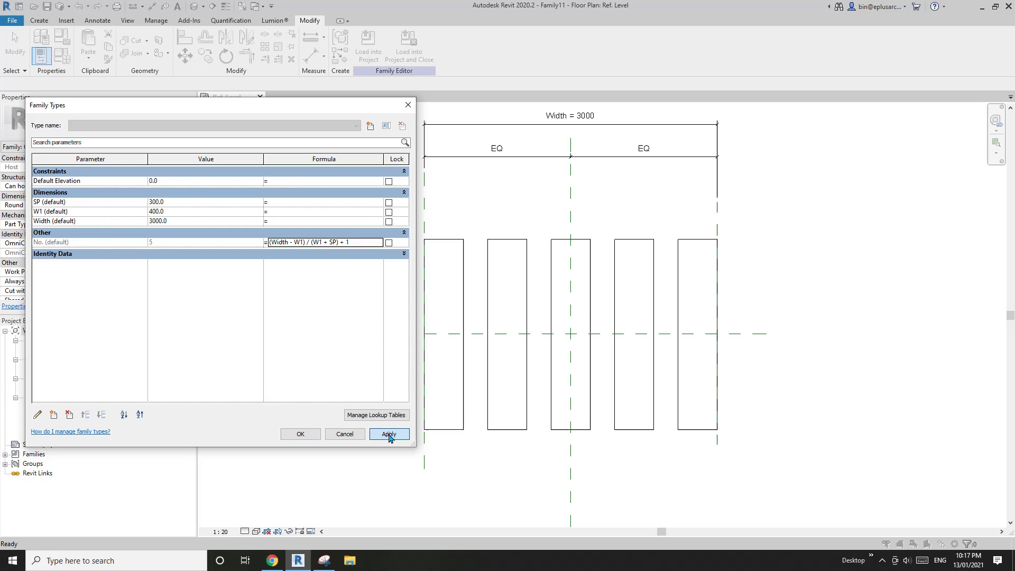
pyautogui.click(300, 434)
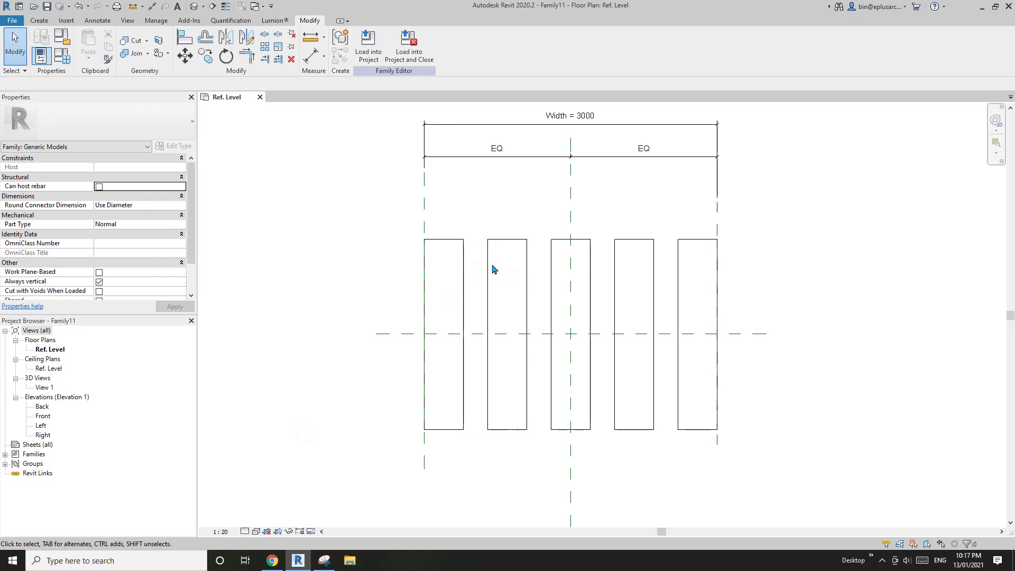
# - Place a DI dimension on the 250 gap between the first two slats, then reopen Family Types
pyautogui.scroll(3, 488, 269)
pyautogui.press('d')
pyautogui.press('i')
pyautogui.click(531, 257)
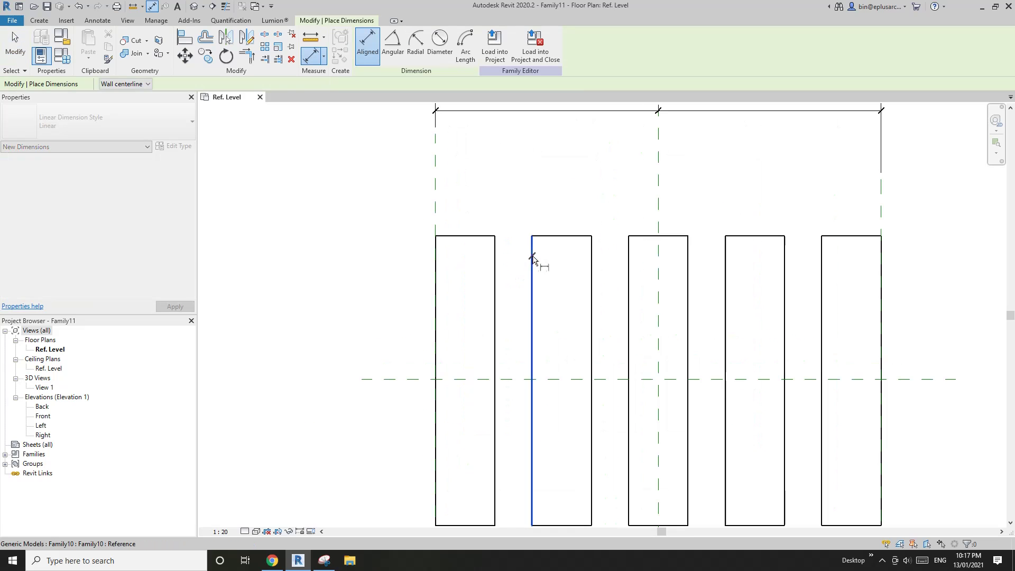
pyautogui.click(495, 259)
pyautogui.click(530, 207)
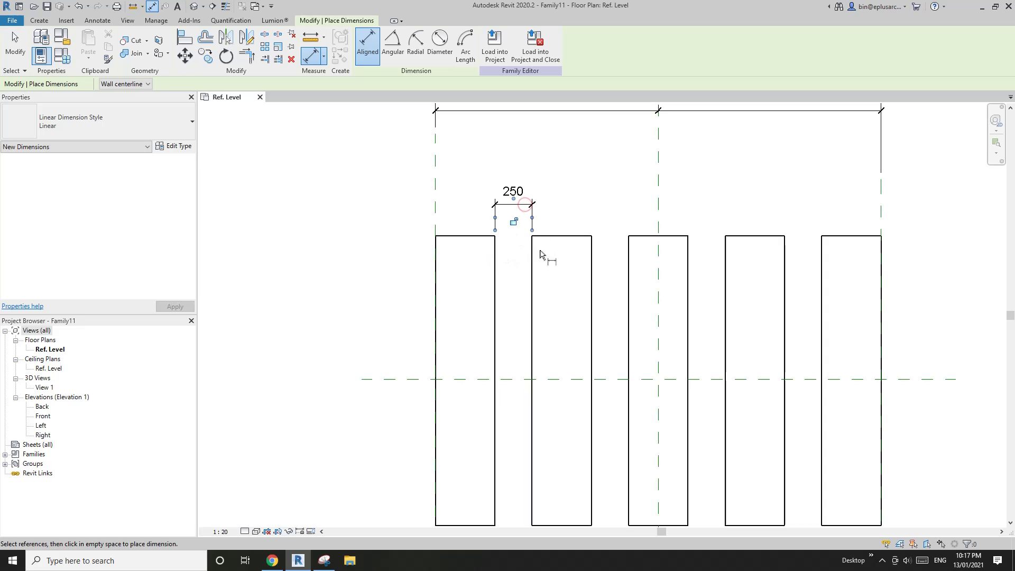
pyautogui.scroll(-1, 495, 264)
pyautogui.press('Escape')
pyautogui.press('Escape')
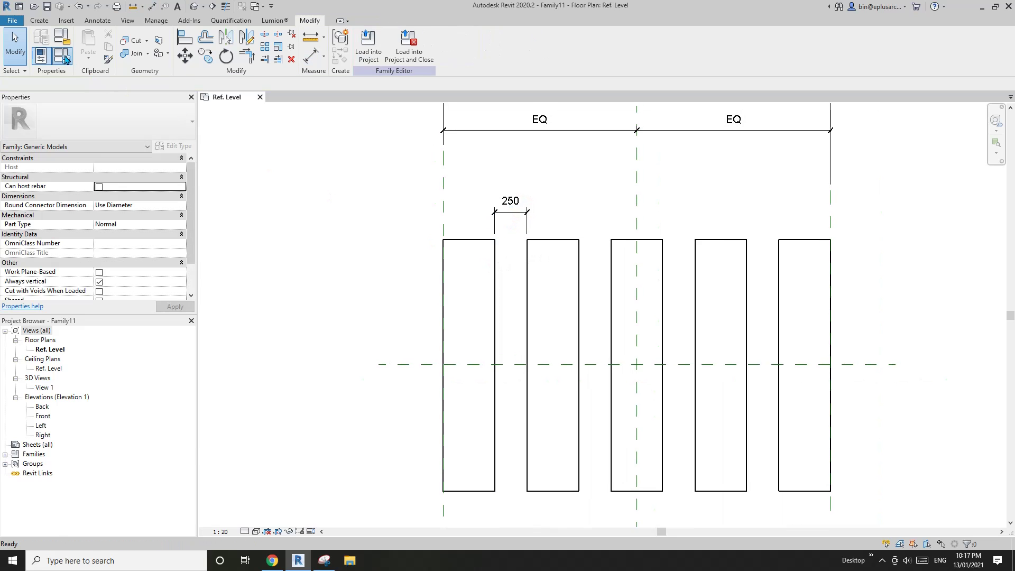
pyautogui.click(61, 55)
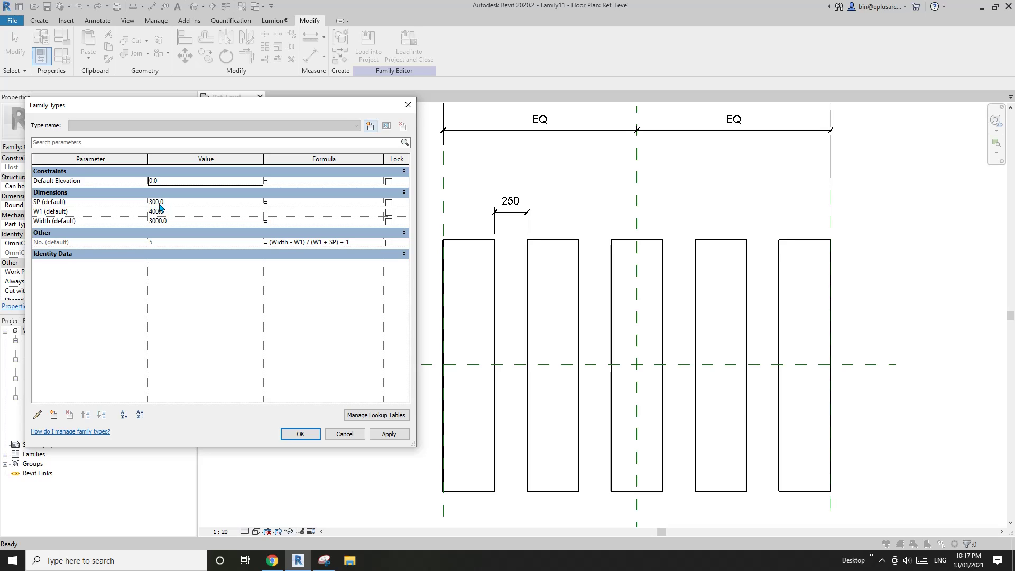
# - Accept the Family Types values (SP 300, W1 400, Width 3000, No. 5) and close the dialog
pyautogui.click(298, 433)
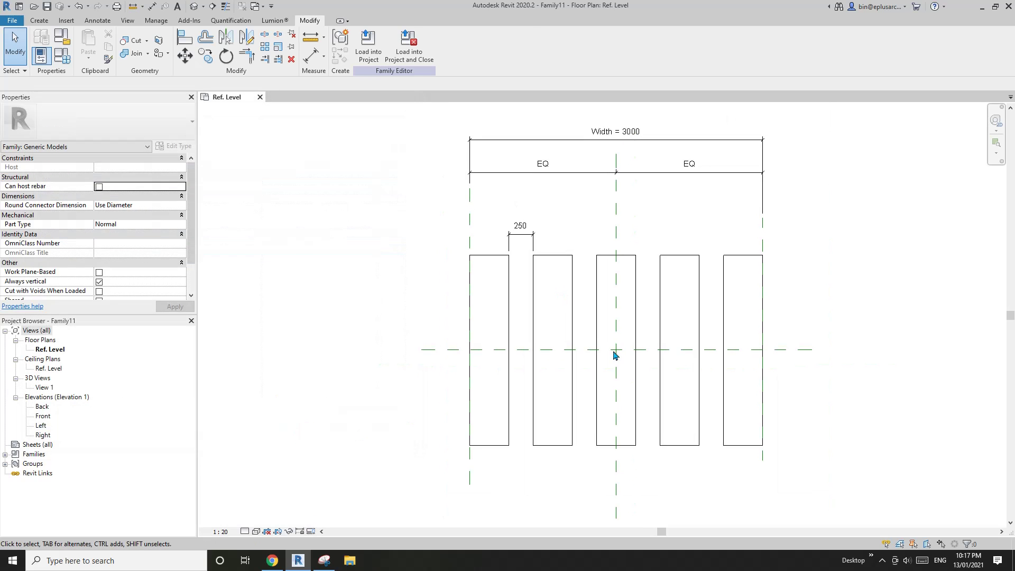
# - Flex the right reference plane outward to Width 3240 so the slat gap becomes 310, then reopen Family Types
pyautogui.click(762, 464)
pyautogui.scroll(2, 534, 267)
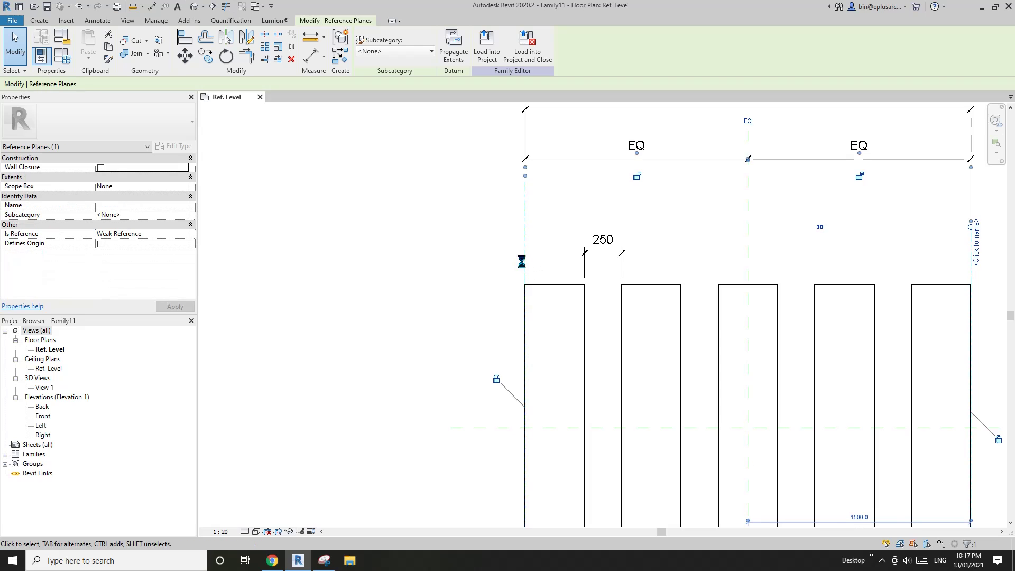
pyautogui.press('Right')
pyautogui.moveTo(932, 294); pyautogui.dragTo(836, 283, button='middle')
pyautogui.press('Right')
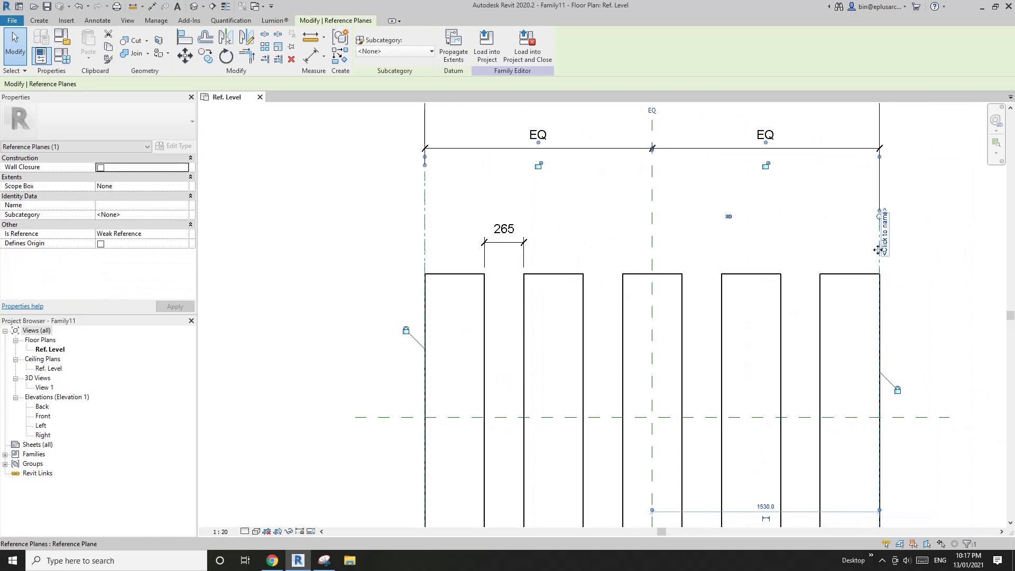
pyautogui.press('Right')
pyautogui.press('Right')
pyautogui.press('Right')
pyautogui.press('Right')
pyautogui.press('Right')
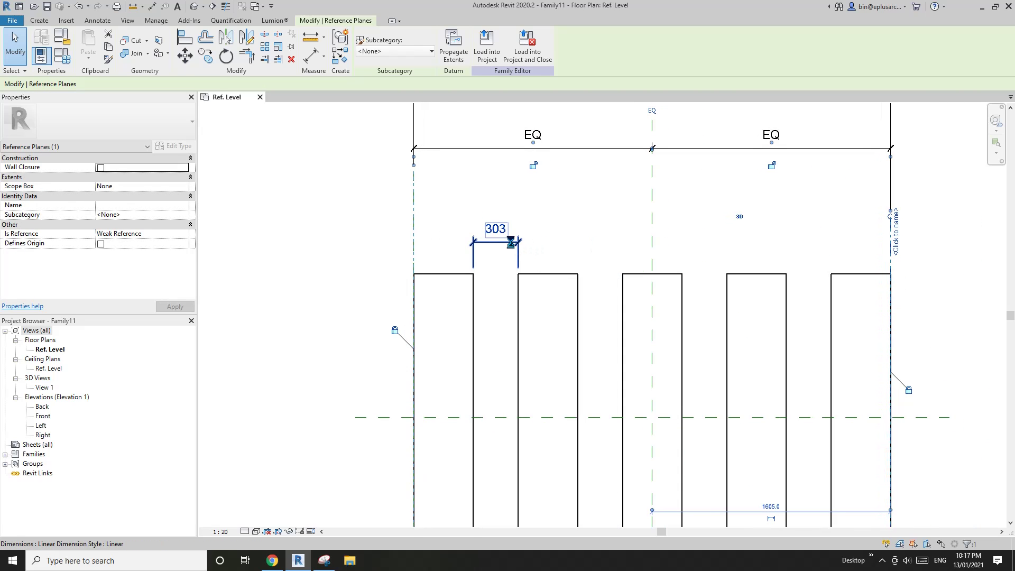
pyautogui.press('Right')
pyautogui.scroll(3, 512, 248)
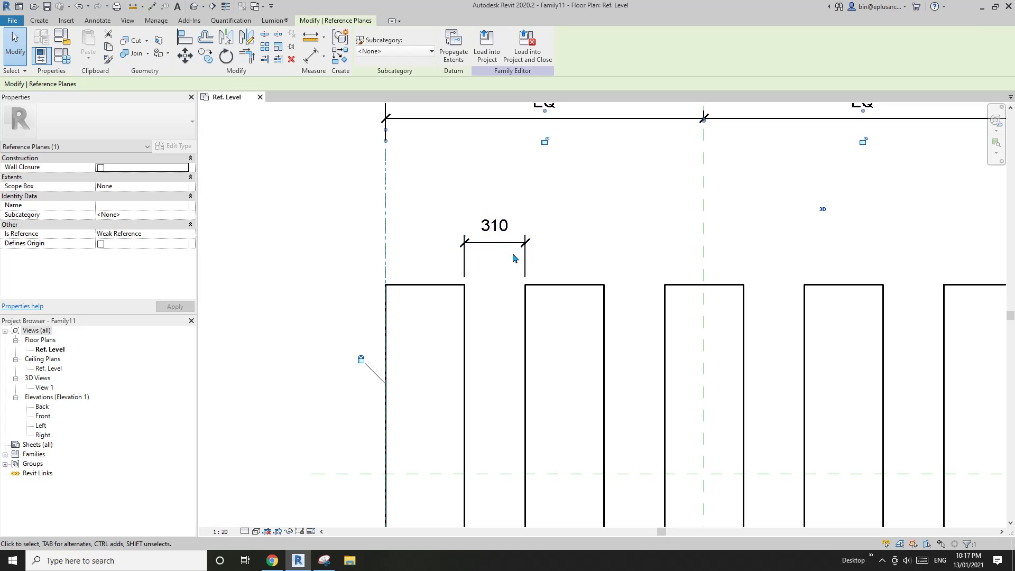
pyautogui.scroll(-4, 513, 258)
pyautogui.press('Escape')
pyautogui.click(62, 55)
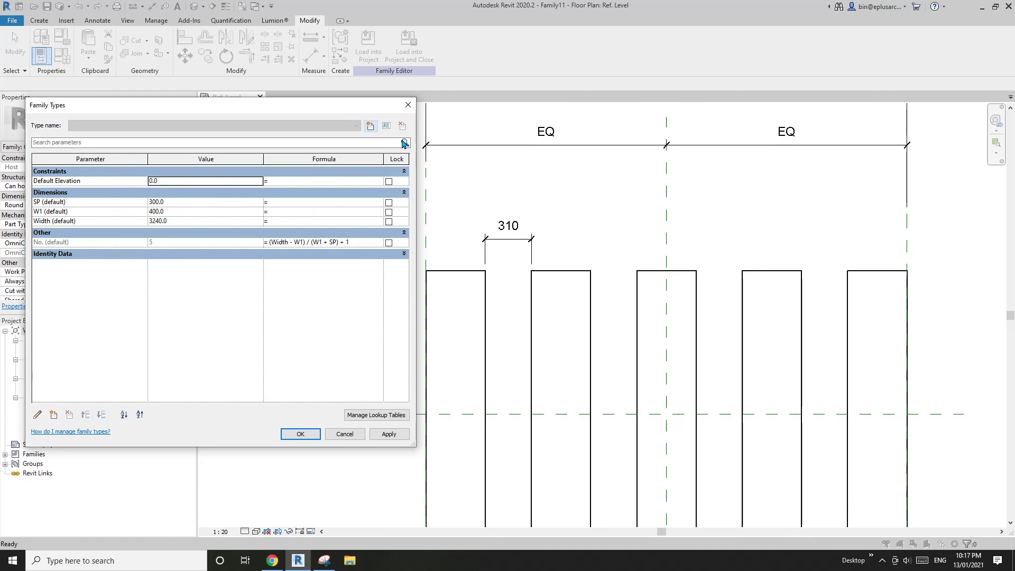
# - Open Parameter Properties for No. to confirm it is an integer instance parameter under Other
pyautogui.moveTo(302, 108); pyautogui.dragTo(309, 107)
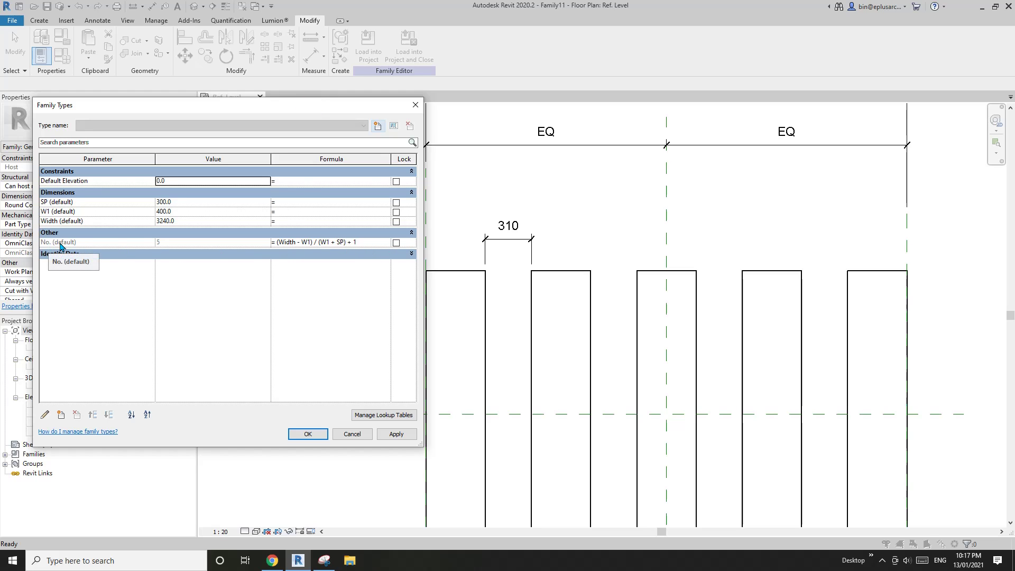
pyautogui.click(100, 244)
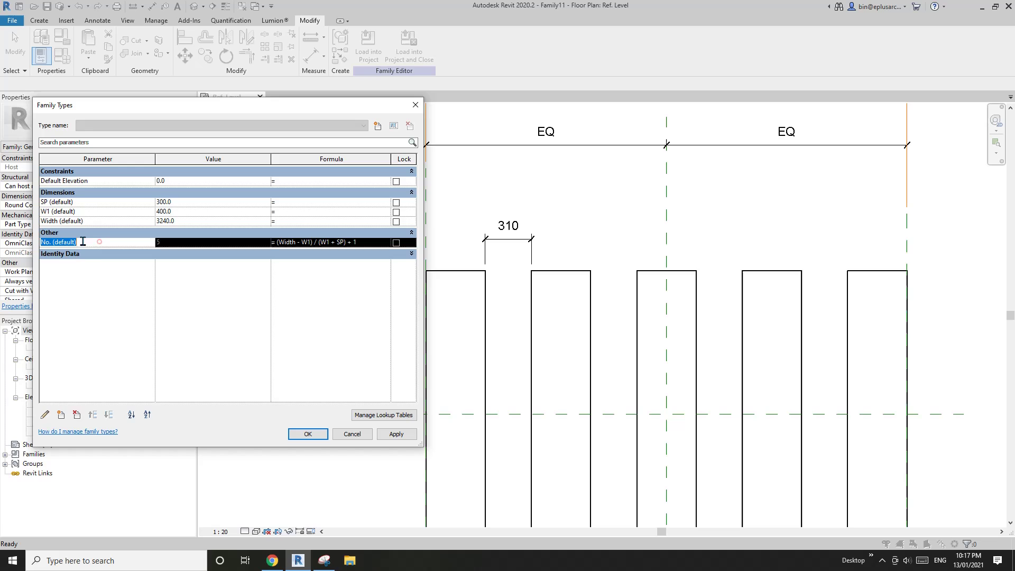
pyautogui.click(45, 415)
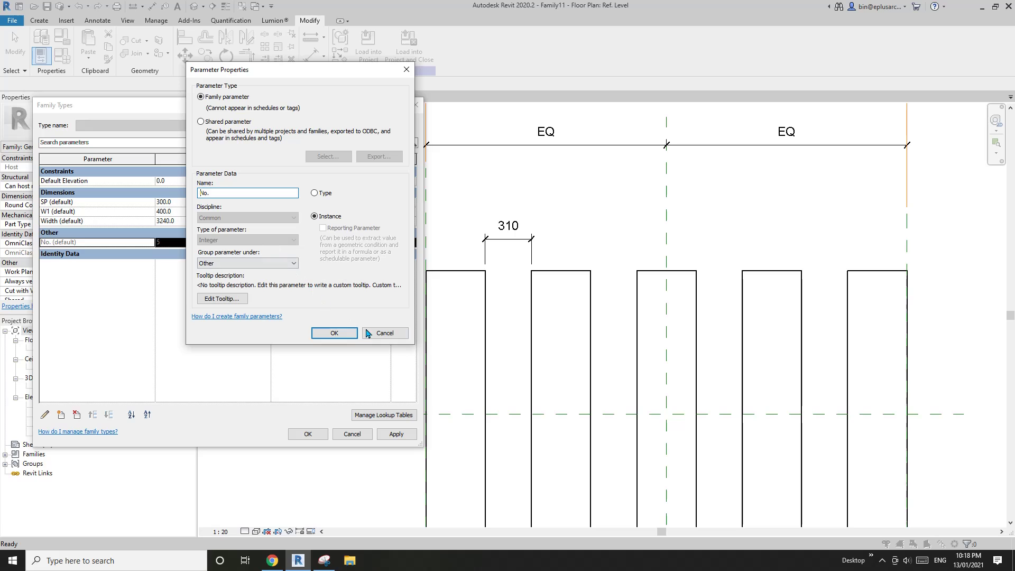
# - Create a new instance parameter named No. 2 of type Number
pyautogui.click(386, 332)
pyautogui.click(60, 416)
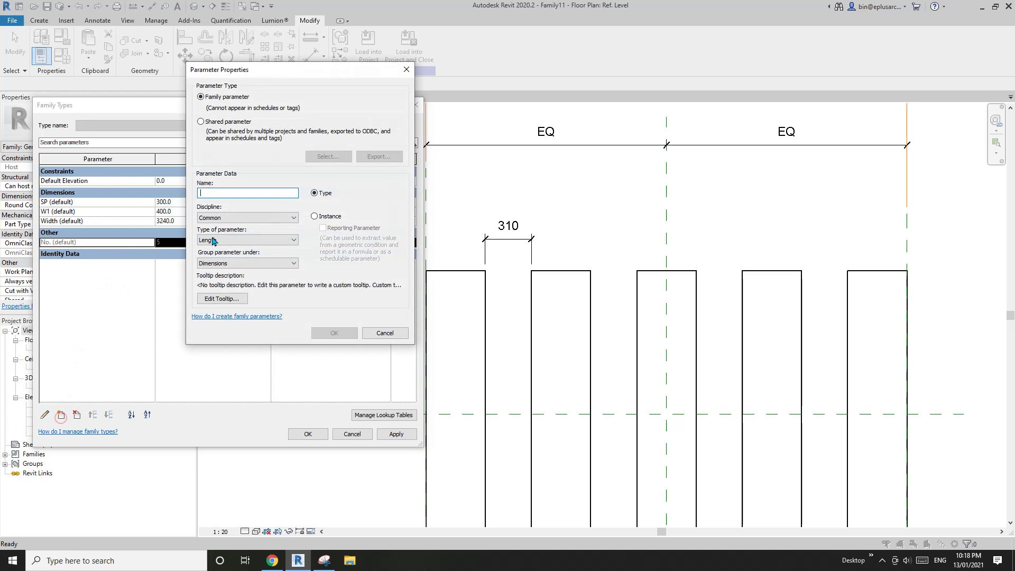
pyautogui.moveTo(311, 74); pyautogui.dragTo(369, 107)
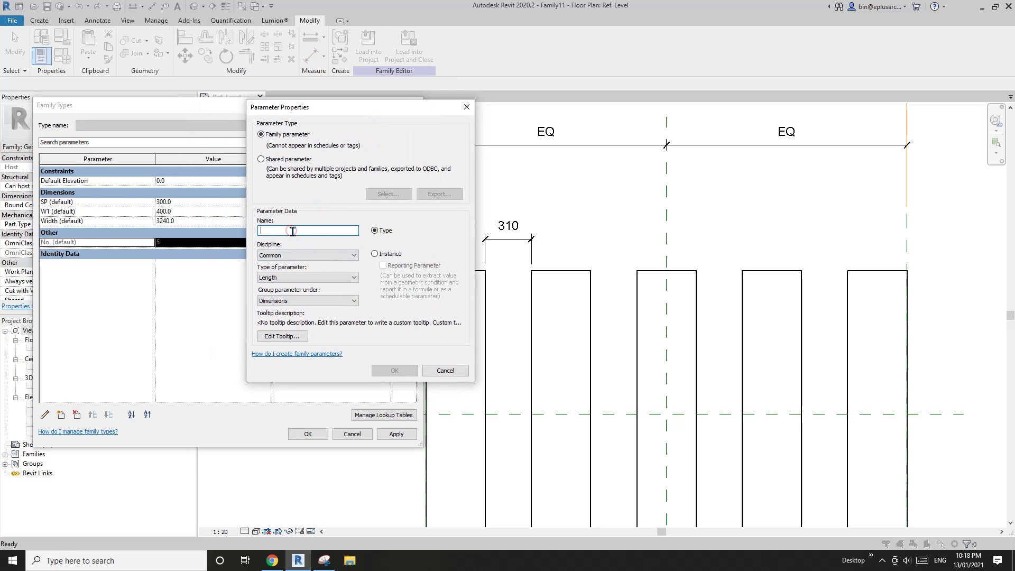
pyautogui.write('nO.')
pyautogui.press('BackSpace')
pyautogui.press('BackSpace')
pyautogui.write('No. 2')
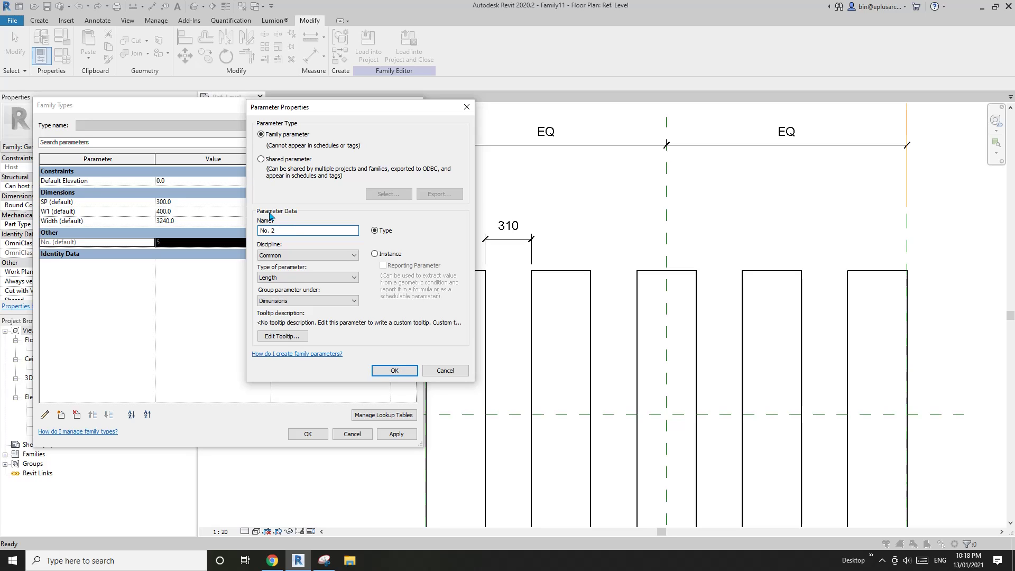
pyautogui.click(295, 278)
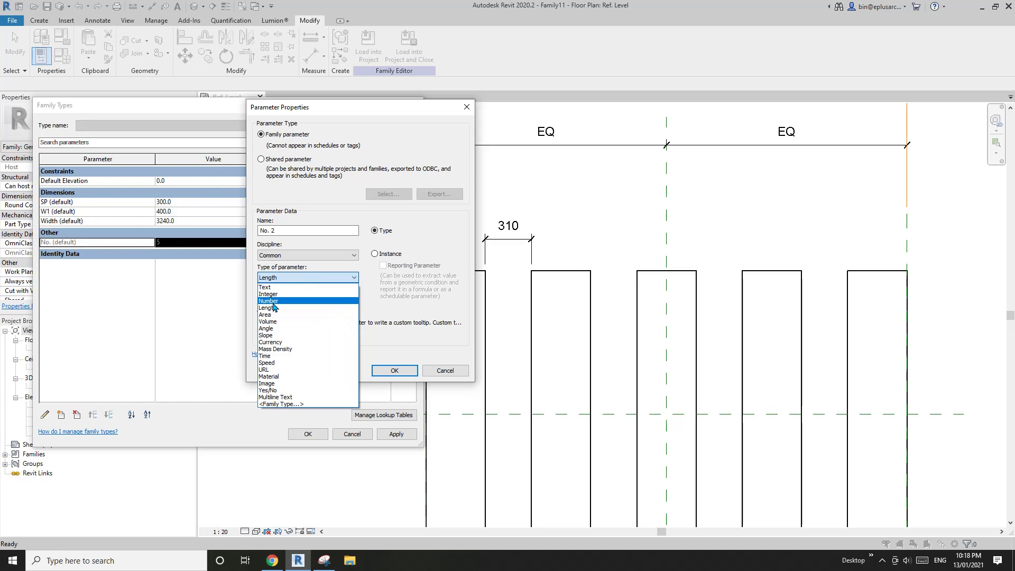
pyautogui.click(274, 302)
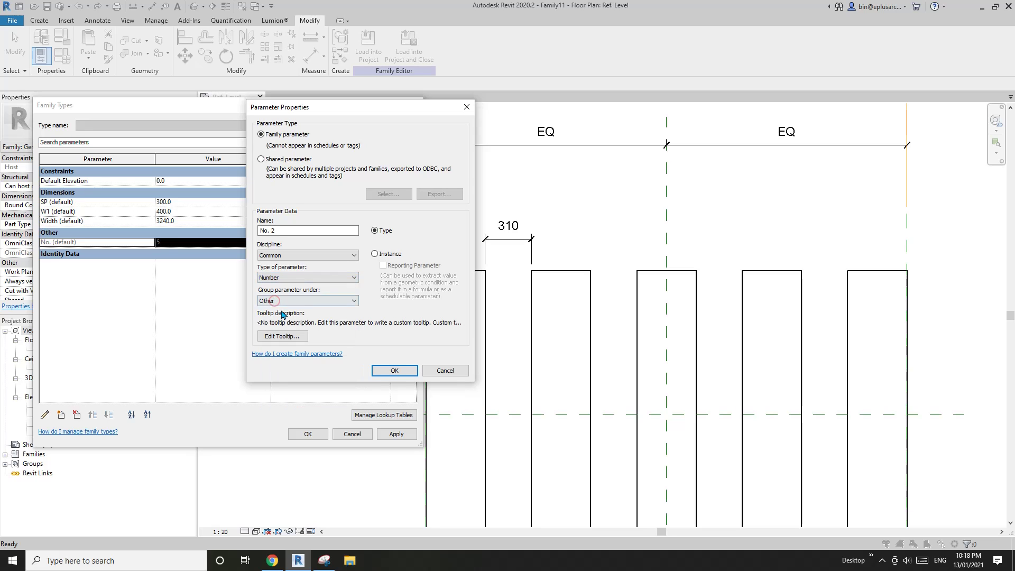
pyautogui.click(376, 254)
# - Confirm No. 2 and copy the No. formula into it, giving 5.057143
pyautogui.click(402, 370)
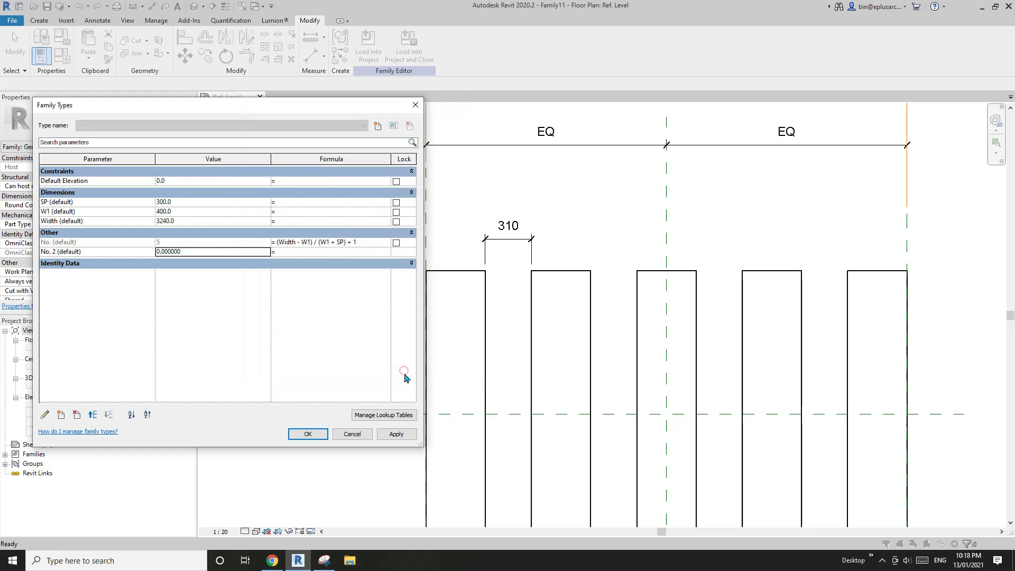
pyautogui.click(373, 242)
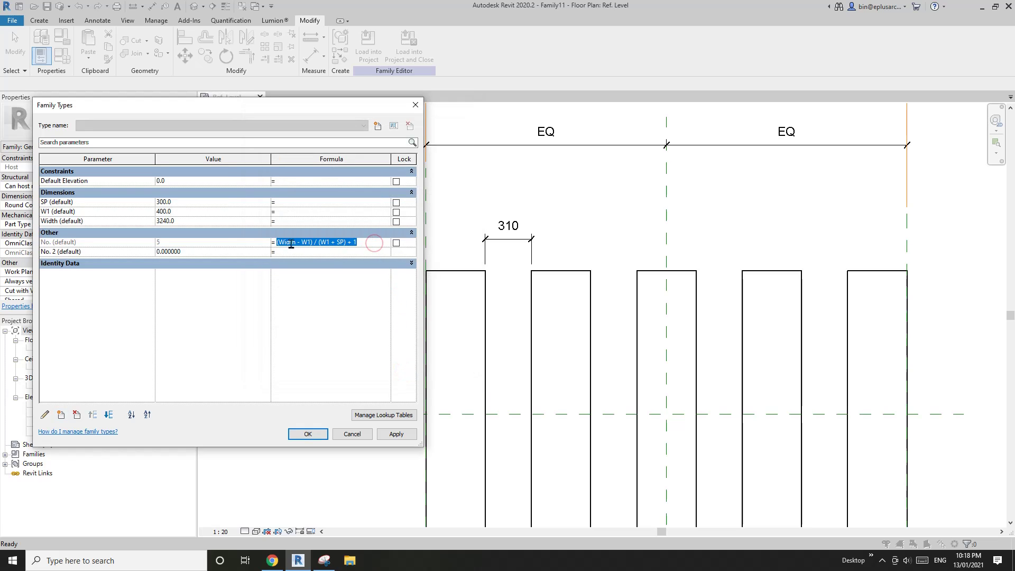
pyautogui.hotkey('ctrl', 'c')
pyautogui.click(311, 252)
pyautogui.hotkey('ctrl', 'v')
pyautogui.click(325, 303)
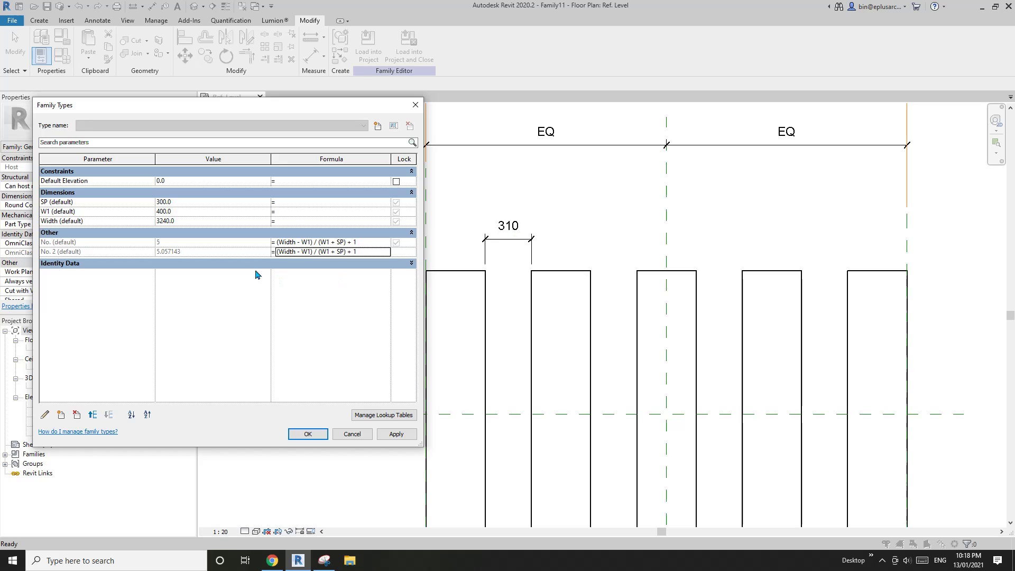
pyautogui.click(276, 239)
# - Wrap the No. formula in roundup() and apply it, regenerating six slats with 168 gaps
pyautogui.write('round')
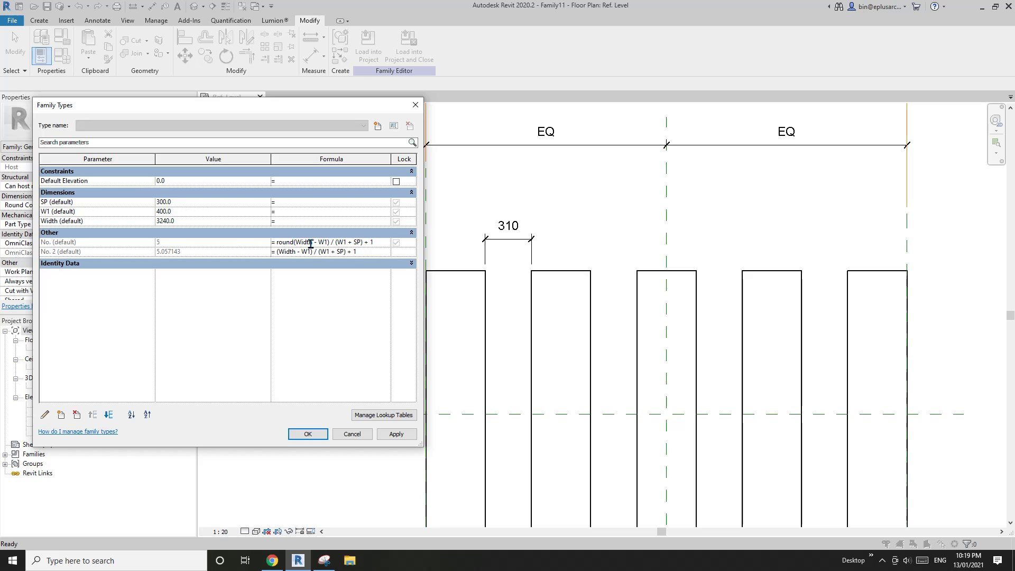
pyautogui.write('up(')
pyautogui.press('Return')
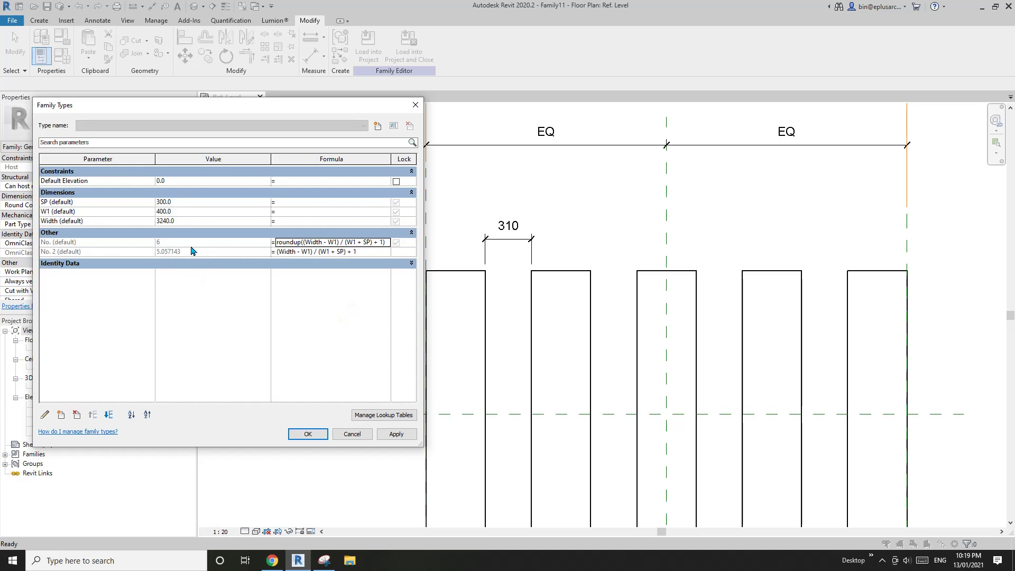
pyautogui.click(397, 440)
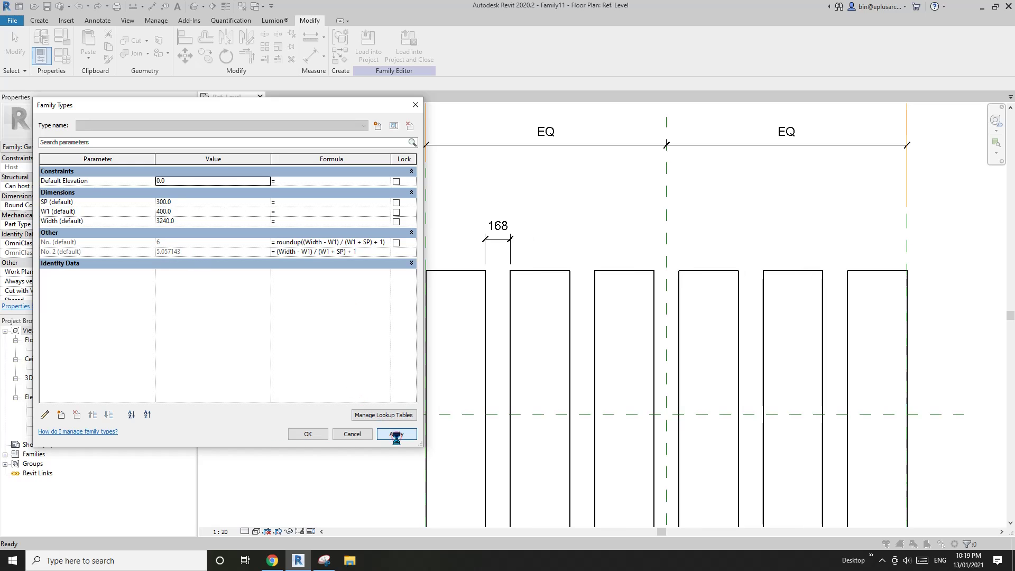
# - Close Family Types and flex the right reference plane to Width 3220, keeping six slats with 164 gaps
pyautogui.click(309, 434)
pyautogui.scroll(-2, 568, 311)
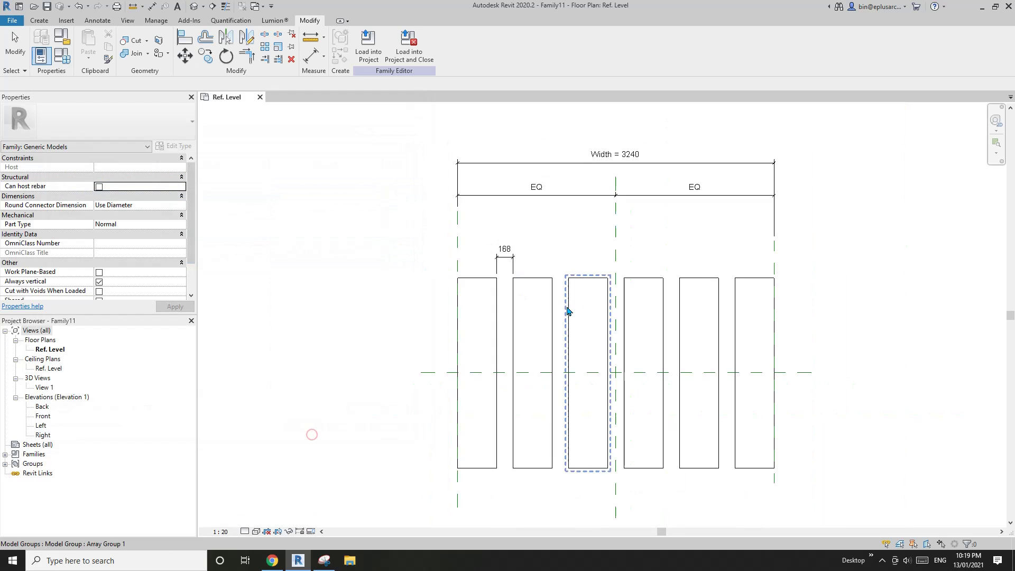
pyautogui.scroll(2, 568, 311)
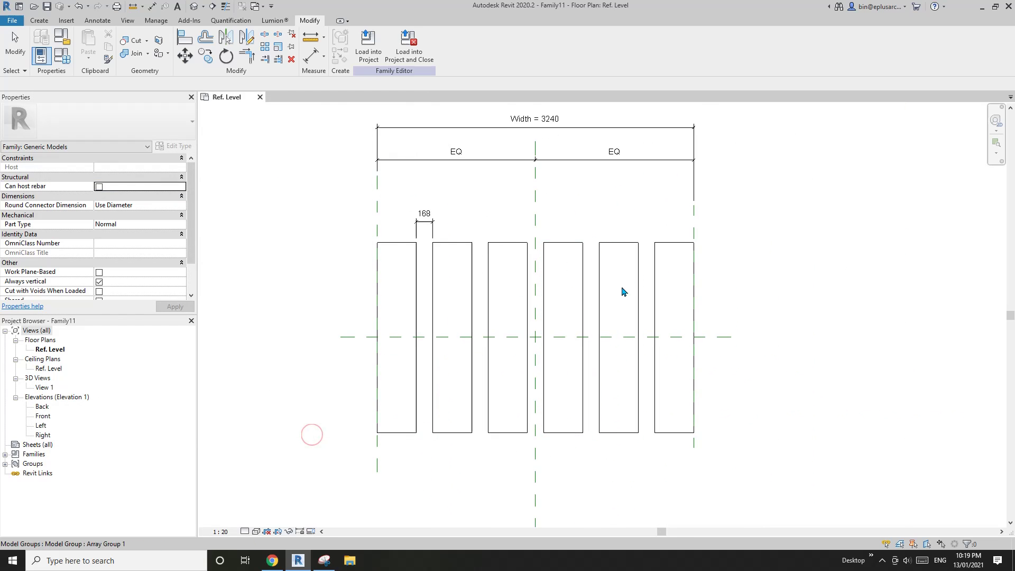
pyautogui.click(689, 220)
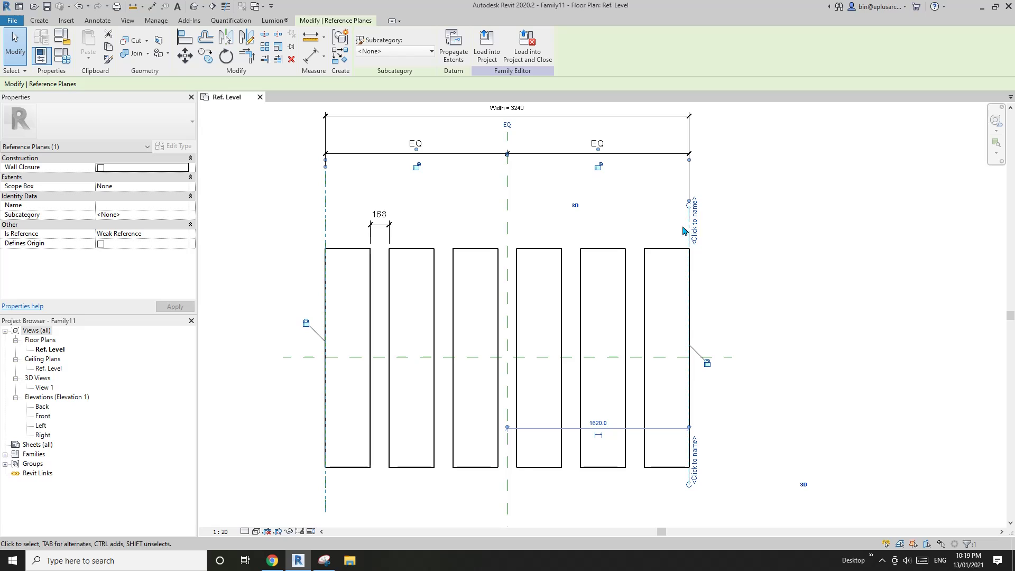
pyautogui.press('Left')
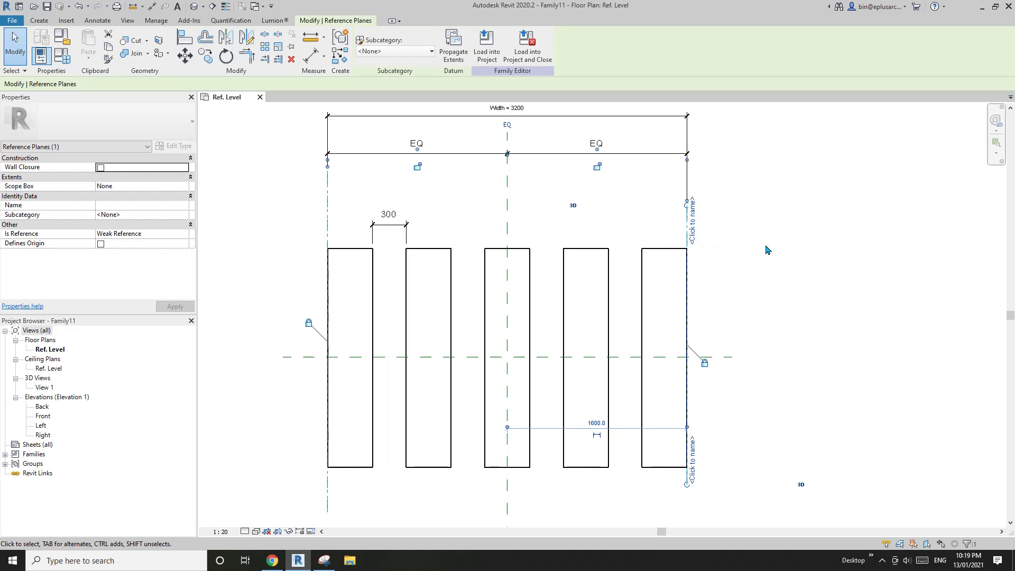
pyautogui.press('Left')
pyautogui.scroll(3, 655, 212)
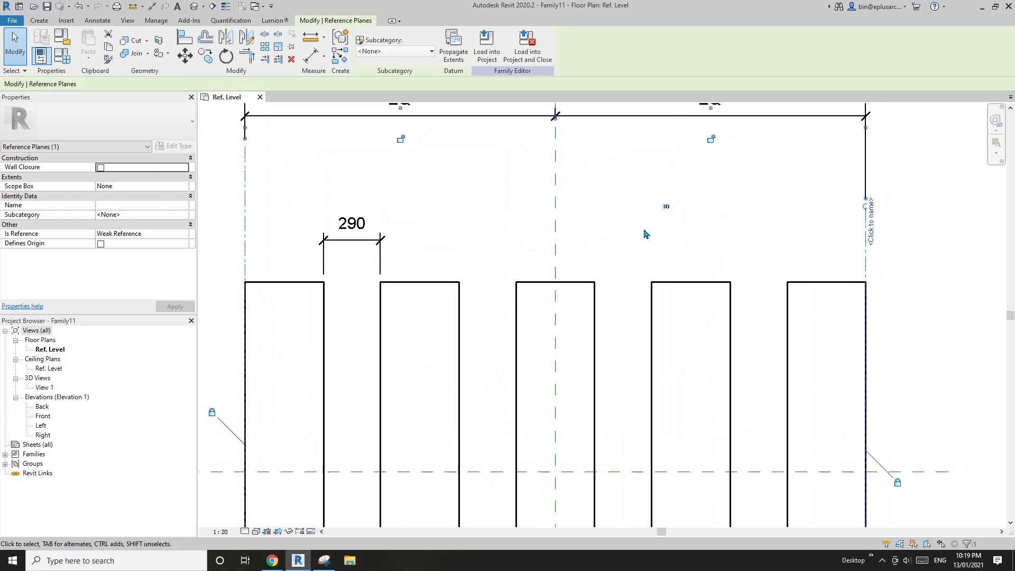
pyautogui.press('Left')
pyautogui.press('Right')
pyautogui.press('Right')
pyautogui.press('Right')
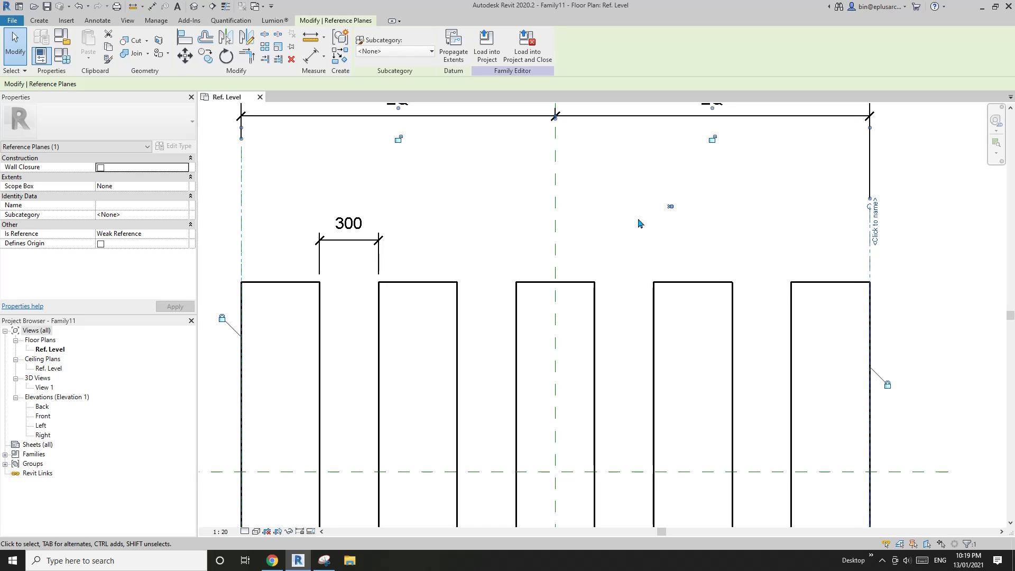
pyautogui.press('Right')
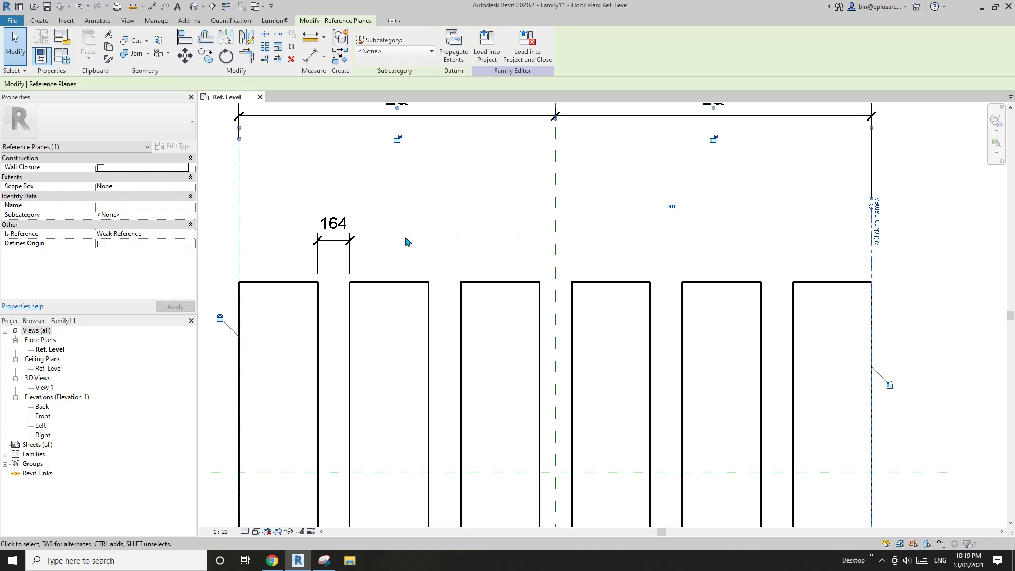
pyautogui.scroll(-2, 424, 274)
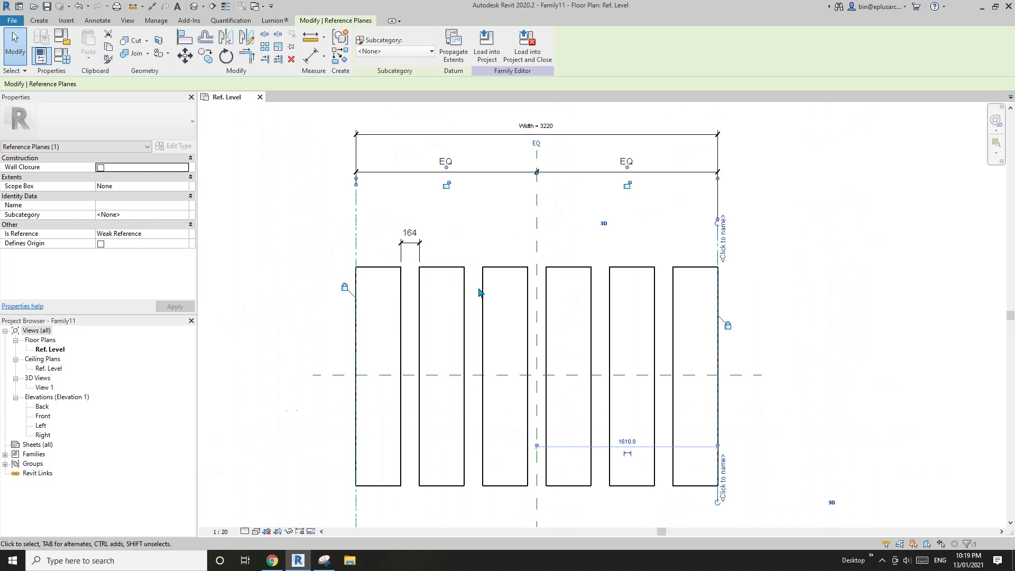
pyautogui.moveTo(480, 292); pyautogui.dragTo(494, 275, button='middle')
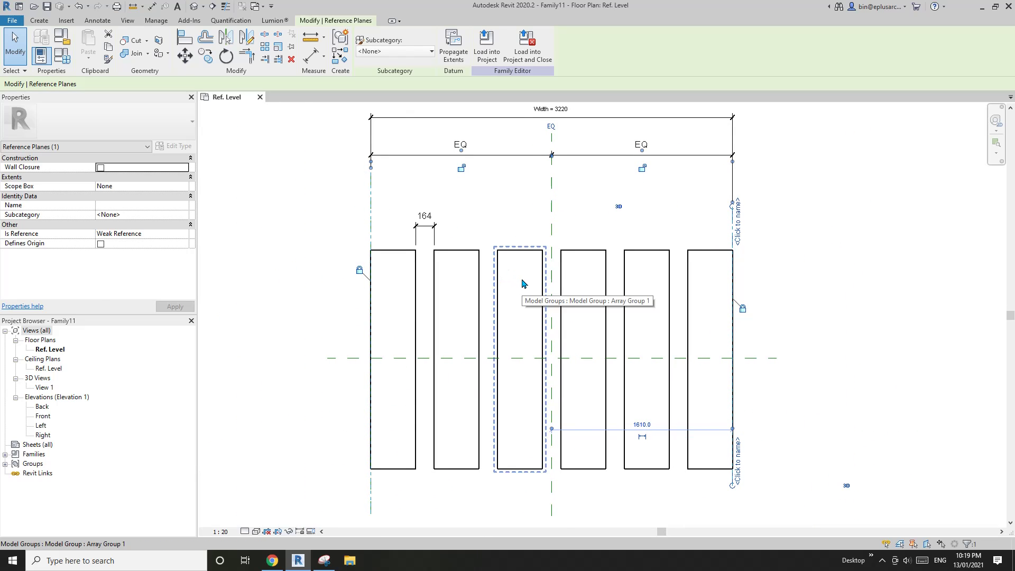
pyautogui.scroll(-2, 497, 272)
pyautogui.press('Escape')
# - Delete the No. 2 parameter, leaving only No. at 6, and check the annotated formula sketch
pyautogui.click(62, 55)
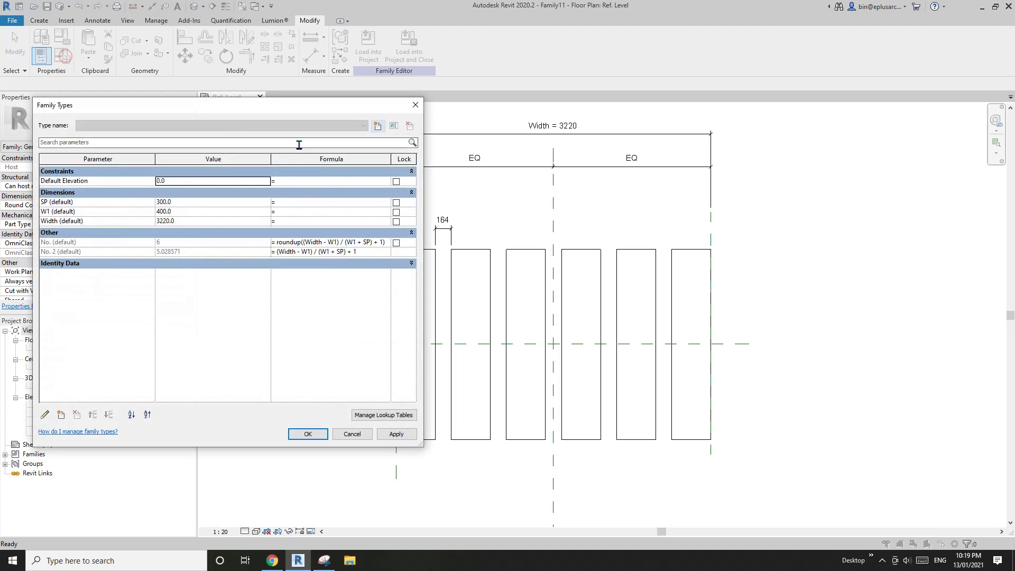
pyautogui.click(102, 251)
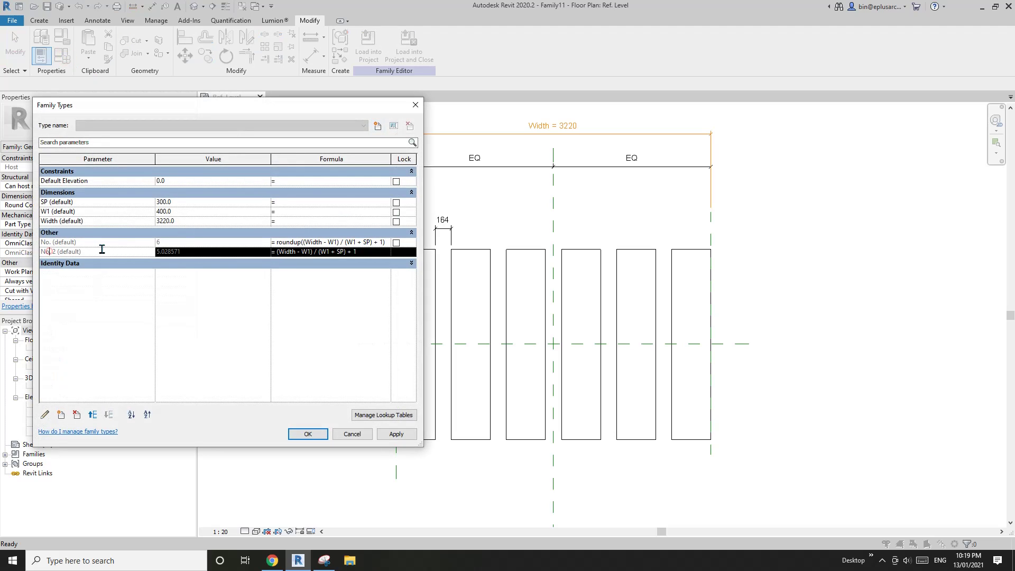
pyautogui.click(77, 414)
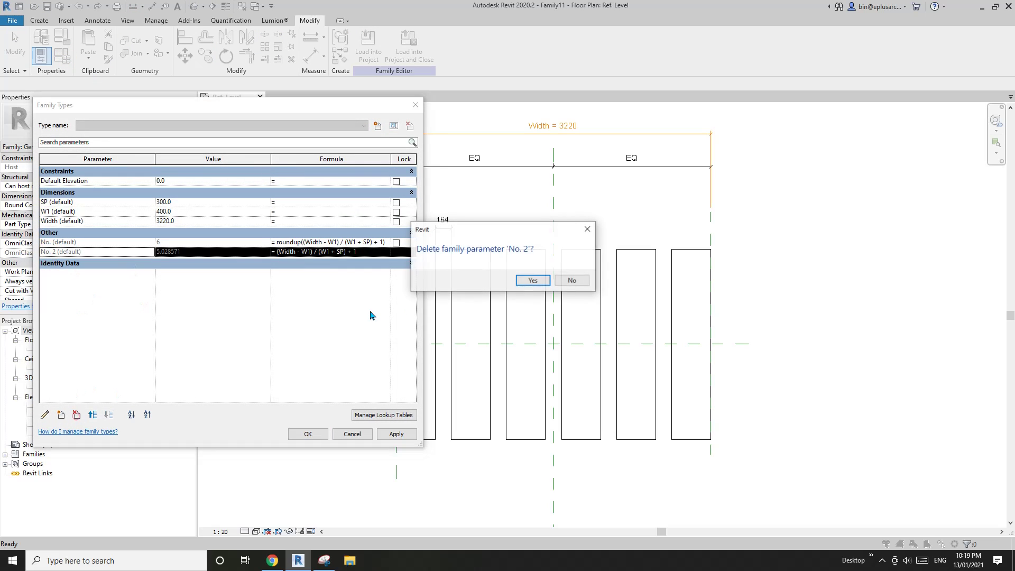
pyautogui.click(533, 280)
pyautogui.click(110, 242)
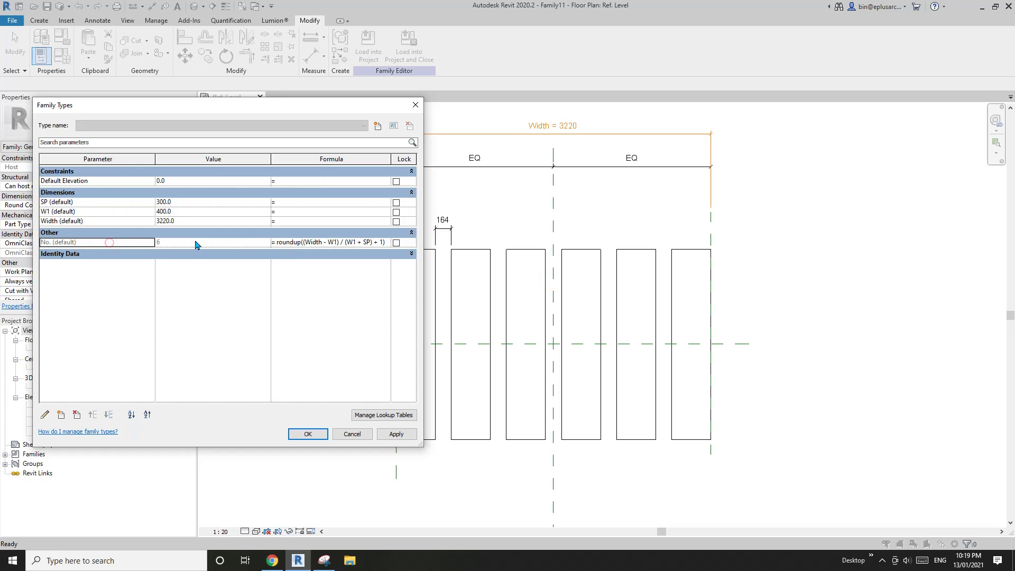
pyautogui.click(324, 560)
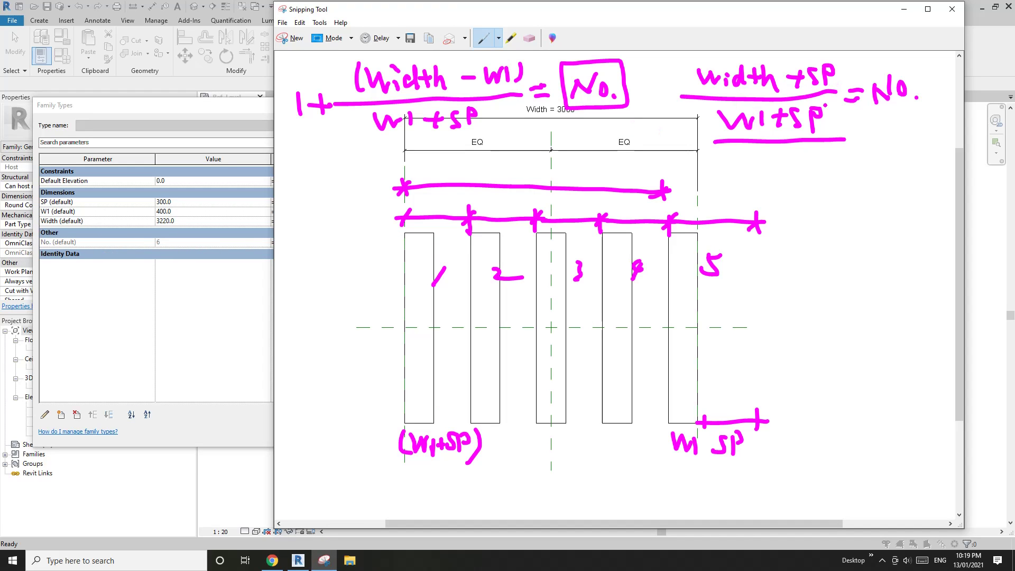
pyautogui.click(246, 240)
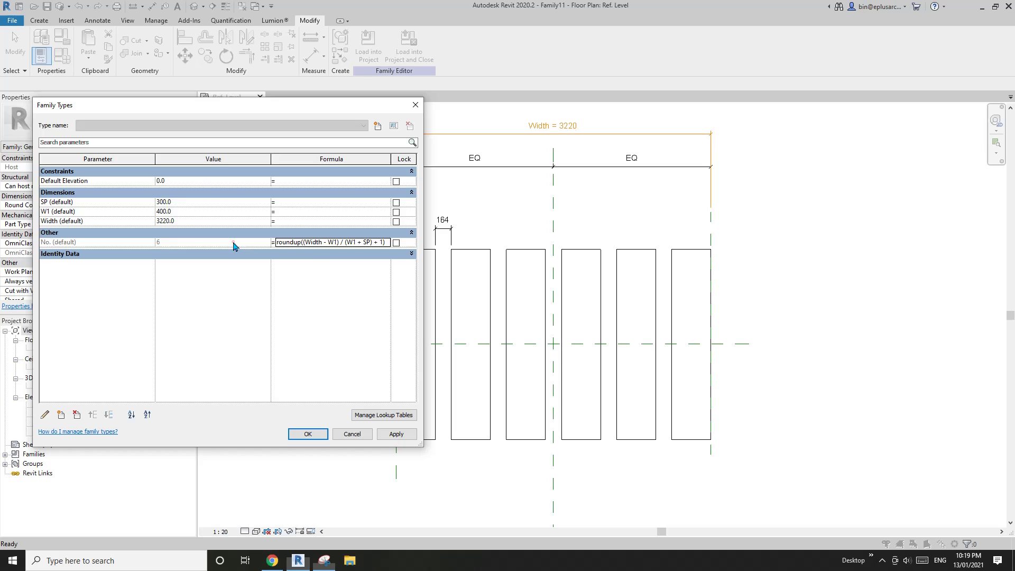
# - Rewrite the No. formula as roundup((Width + SP) / (W1 + SP)) and close Family Types
pyautogui.click(319, 243)
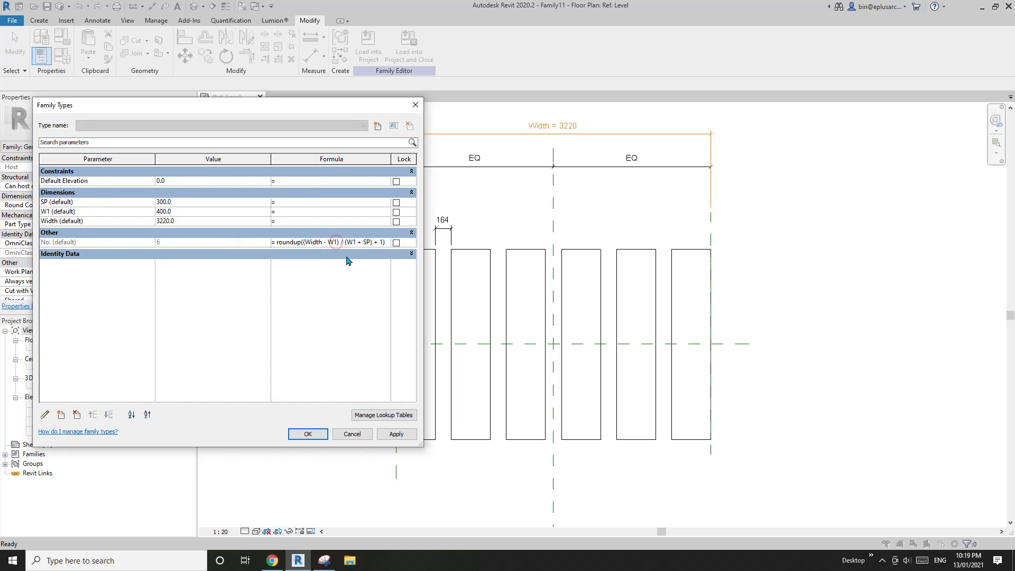
pyautogui.press('BackSpace')
pyautogui.press('BackSpace')
pyautogui.press('BackSpace')
pyautogui.press('BackSpace')
pyautogui.write('+sp')
pyautogui.press('BackSpace')
pyautogui.press('BackSpace')
pyautogui.write('SP')
pyautogui.click(382, 243)
pyautogui.press('BackSpace')
pyautogui.click(326, 313)
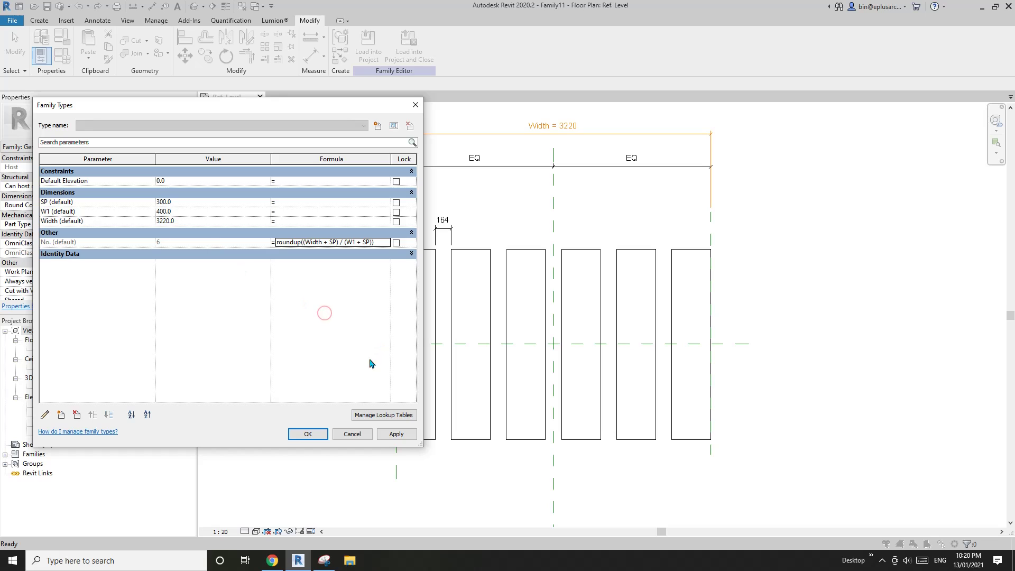
pyautogui.click(308, 433)
# - Flex the right reference plane to Width 3340, keeping six slats
pyautogui.click(709, 221)
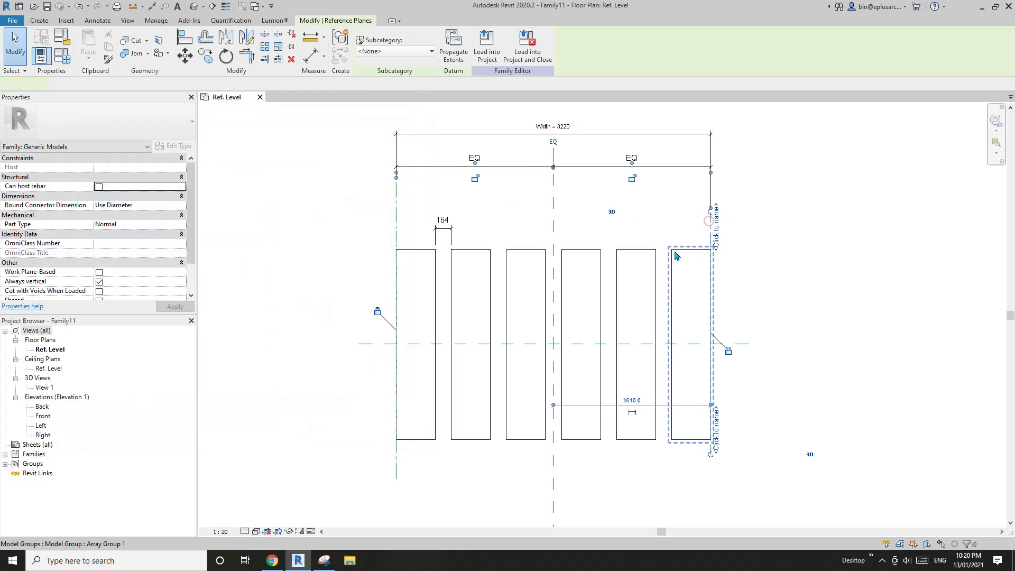
pyautogui.scroll(2, 679, 266)
pyautogui.press('Left')
pyautogui.press('Left')
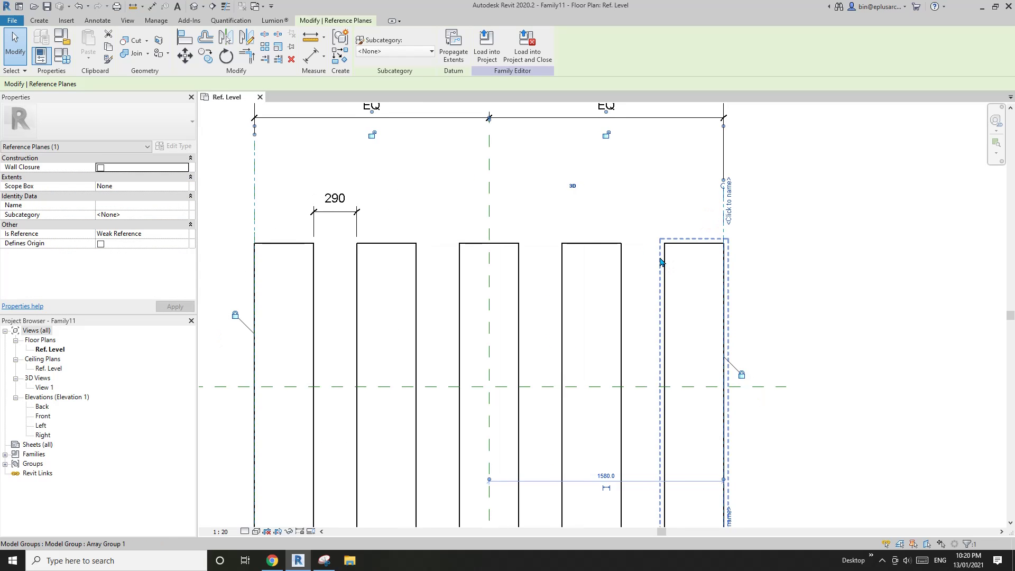
pyautogui.scroll(1, 658, 248)
pyautogui.moveTo(622, 247); pyautogui.dragTo(709, 263, button='middle')
pyautogui.press('Right')
pyautogui.press('Right')
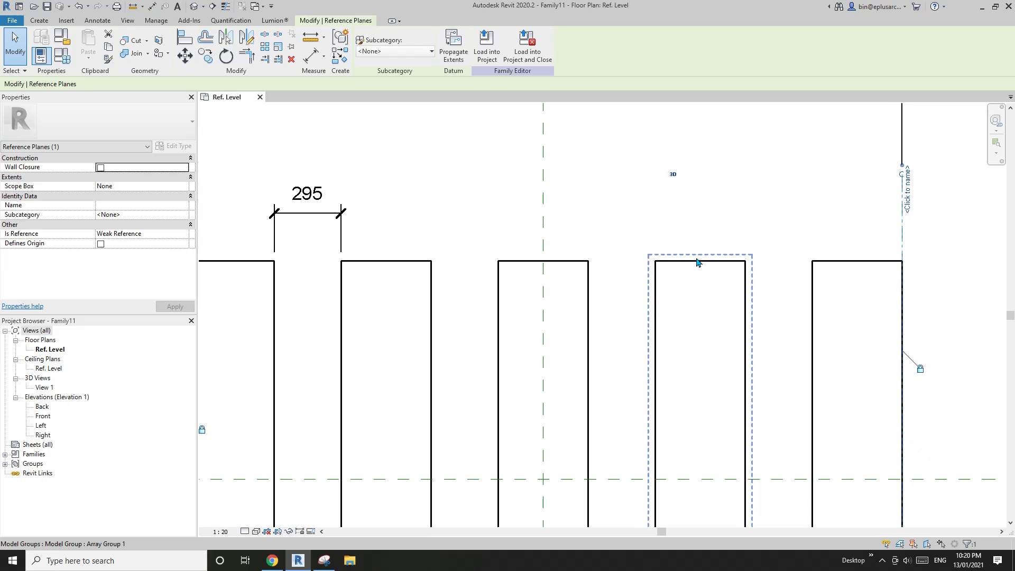
pyautogui.press('Right')
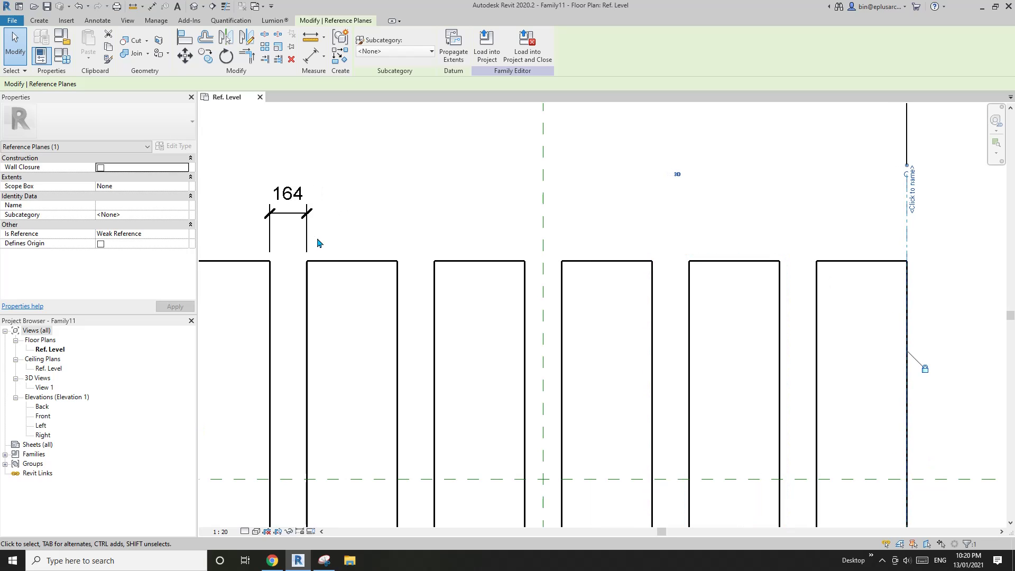
pyautogui.scroll(-4, 371, 257)
pyautogui.press('Escape')
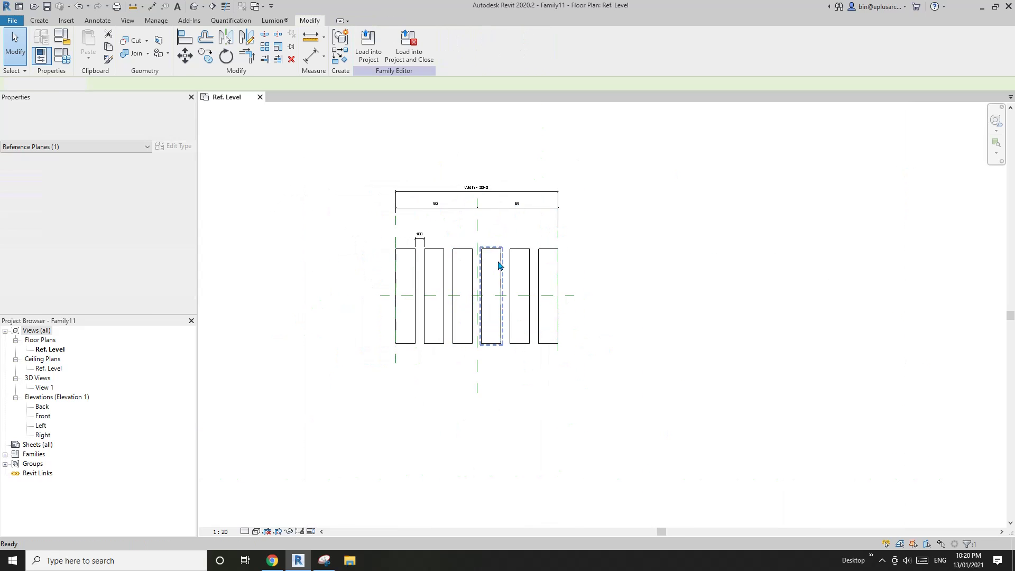
# - Select the slat array and reopen Family Types to see No. at 6
pyautogui.scroll(2, 503, 267)
pyautogui.click(503, 264)
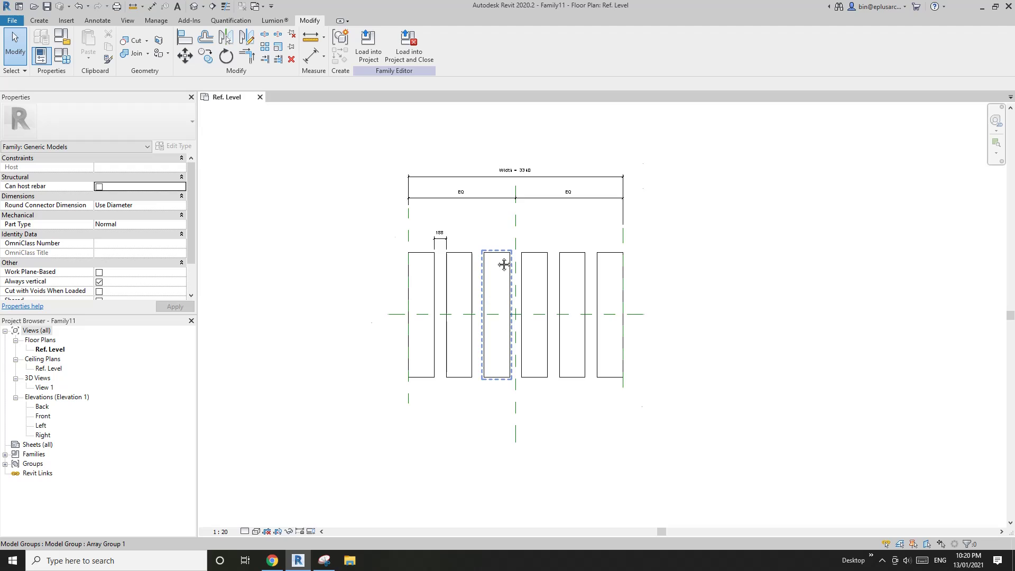
pyautogui.scroll(2, 503, 265)
pyautogui.click(61, 55)
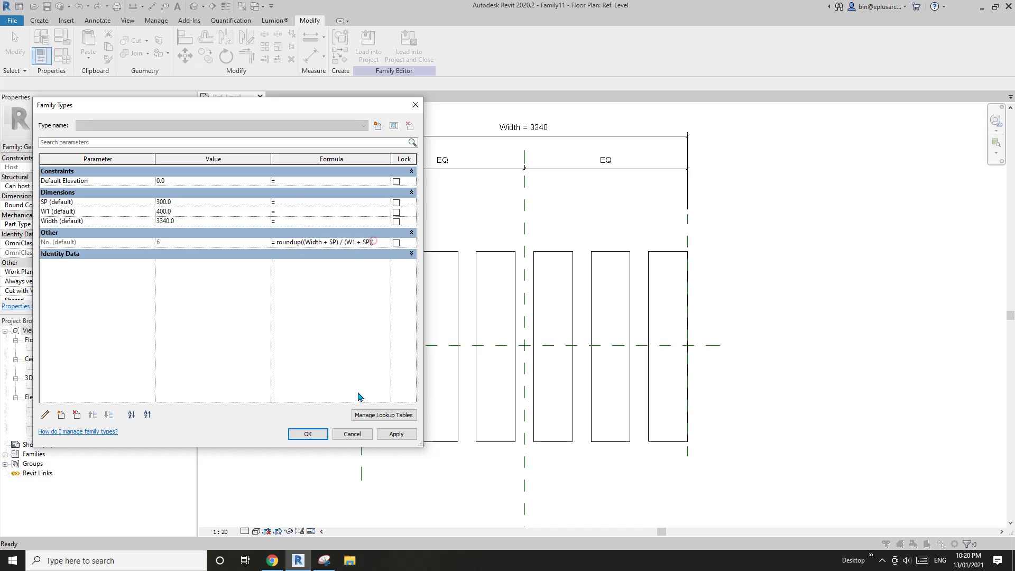
# - Close the Family Types dialog and show the magenta-annotated slat-count formula sketch over Revit
pyautogui.click(324, 561)
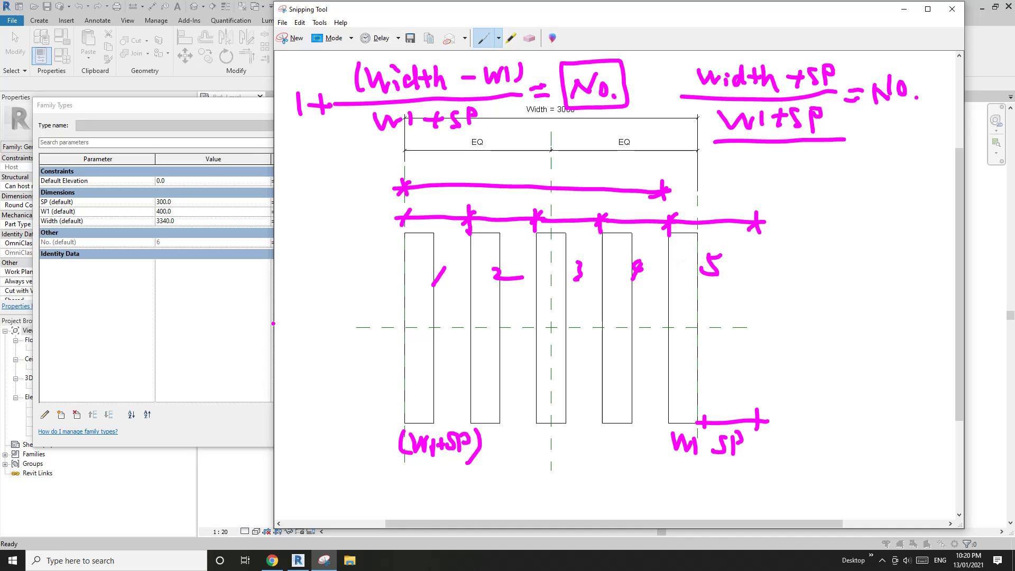
pyautogui.click(219, 325)
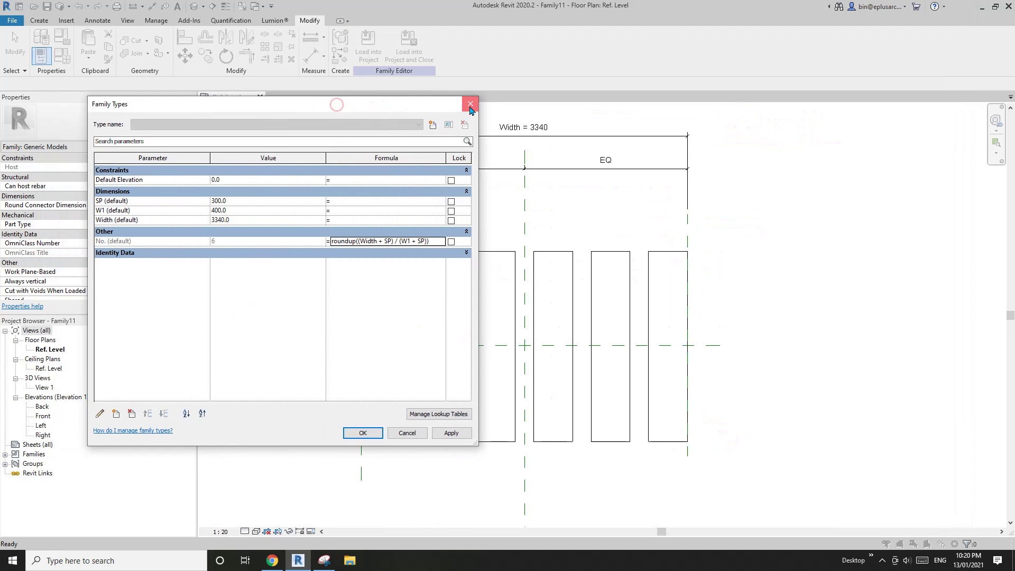
pyautogui.click(468, 100)
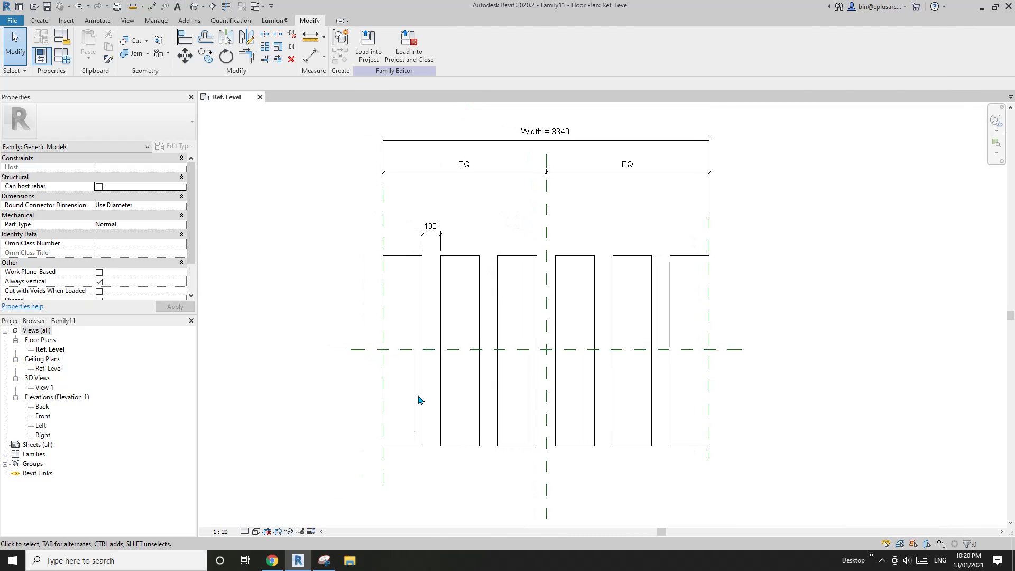
pyautogui.click(324, 561)
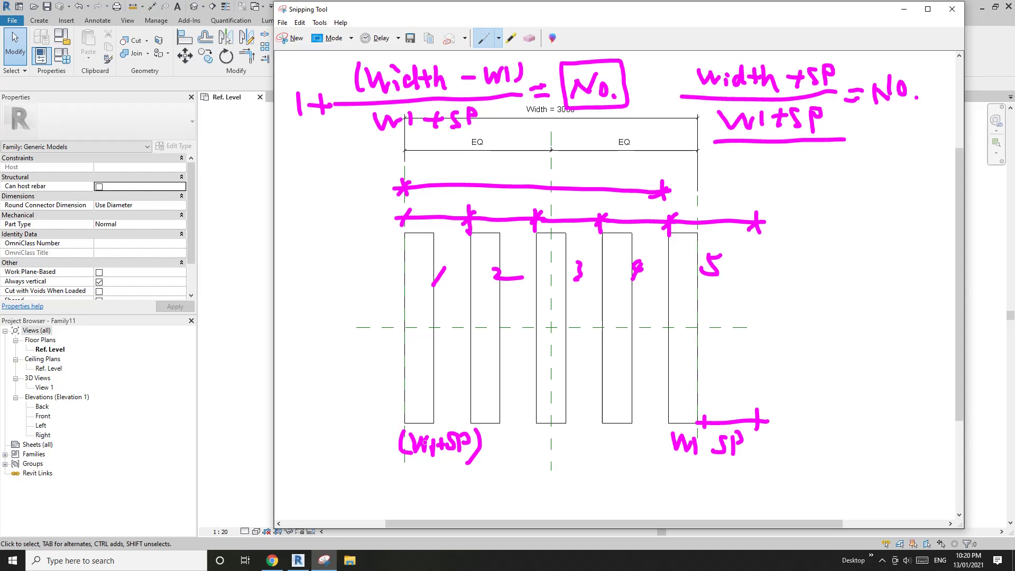